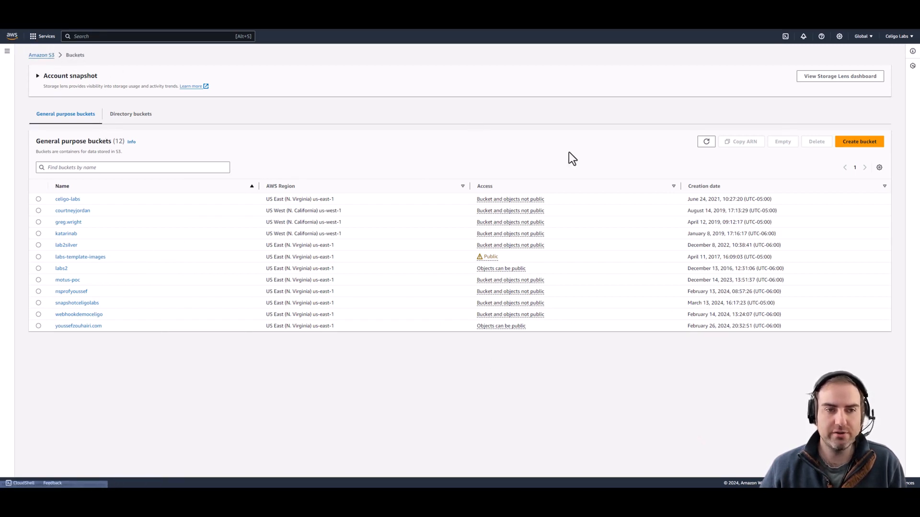
Create a general purpose S3 bucket named celigo-labs-snowpipe in US East (N. Virginia), keeping the default settings
left_click(860, 142)
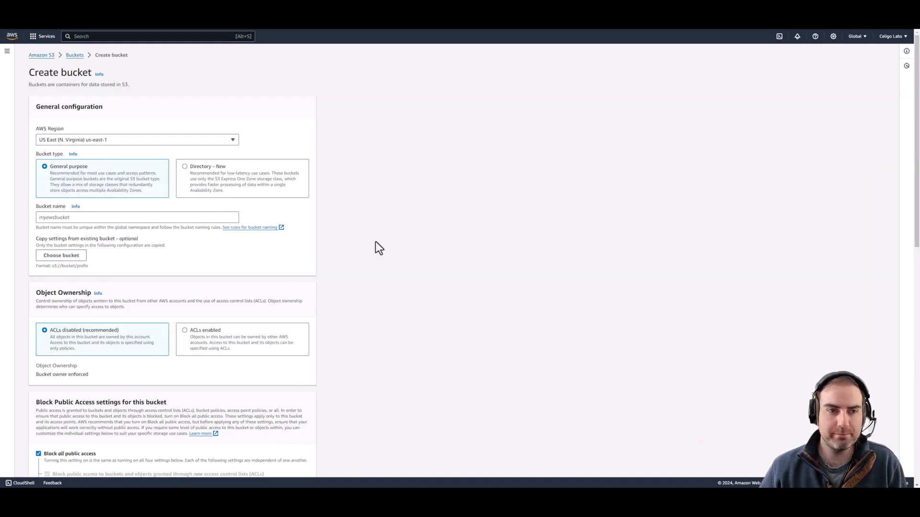
left_click(98, 219)
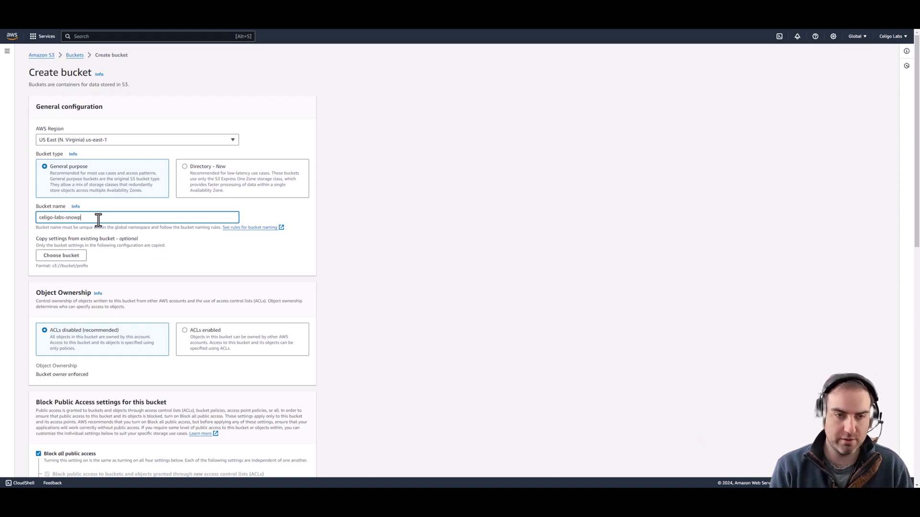
scroll(99, 220, "down", 10)
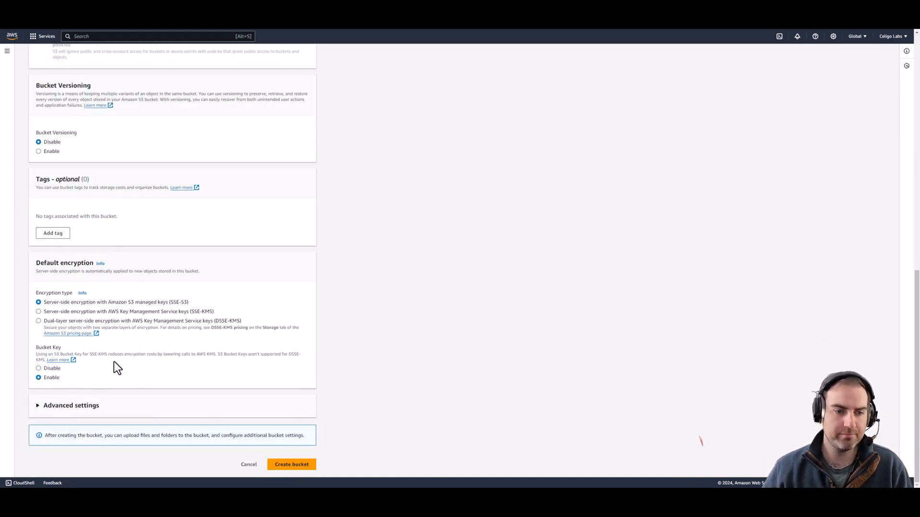
left_click(292, 464)
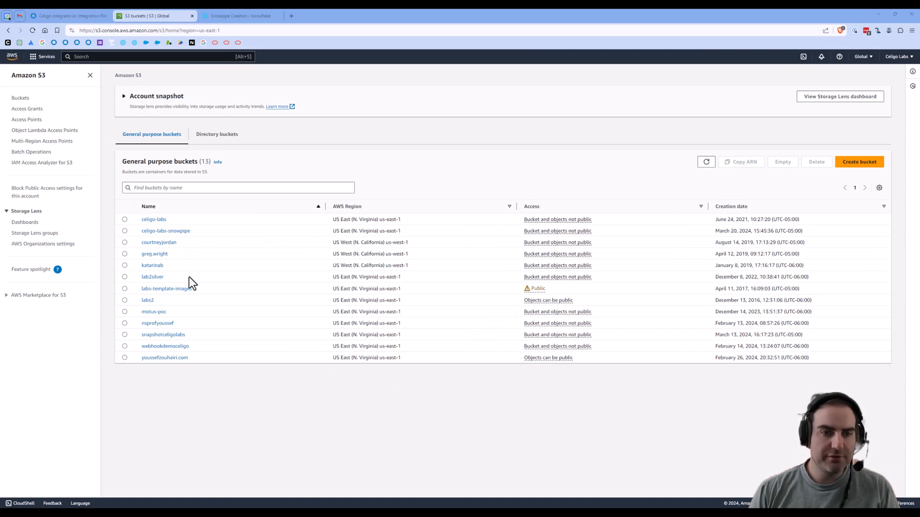
Go to the IAM service and open the security credentials of the user celigo-labs at its access keys
left_click(103, 56)
type("iam")
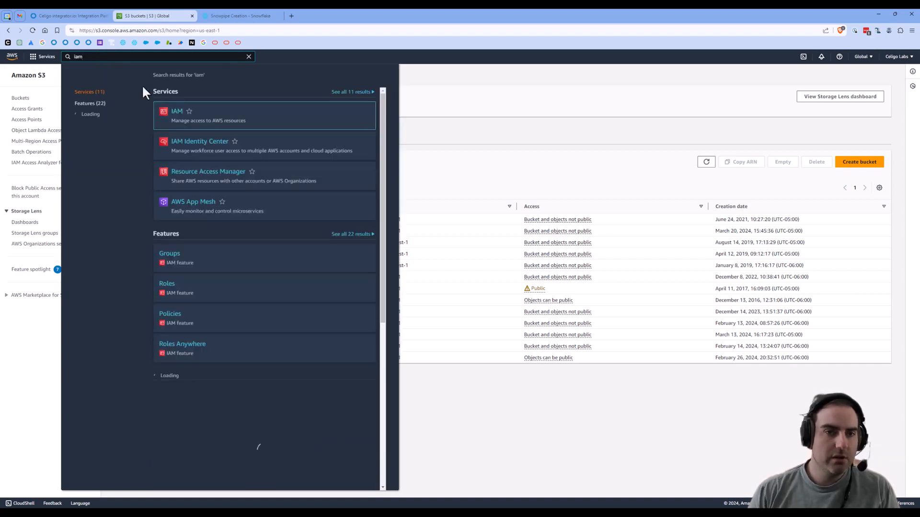
left_click(176, 114)
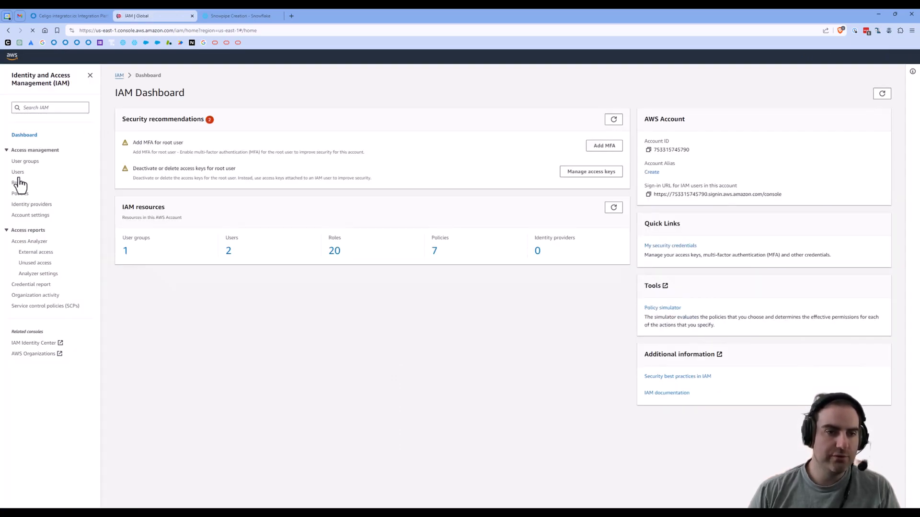
left_click(18, 175)
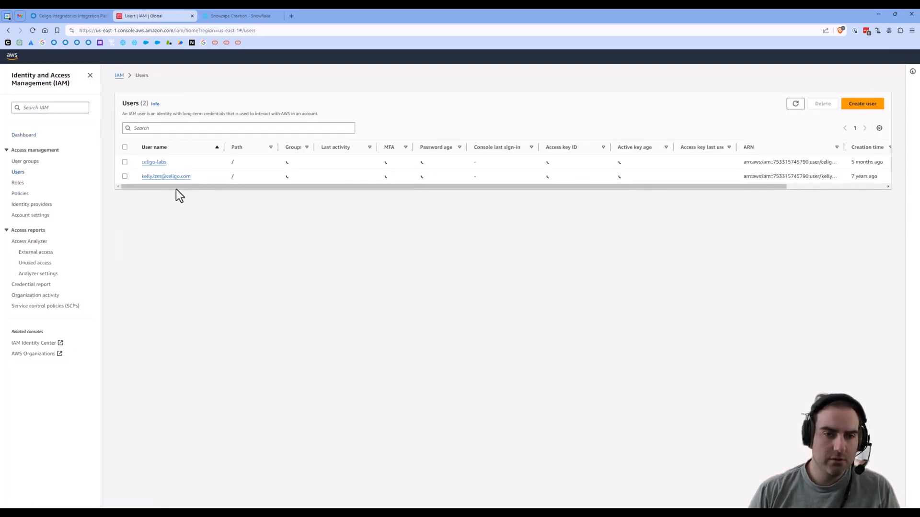
left_click(160, 164)
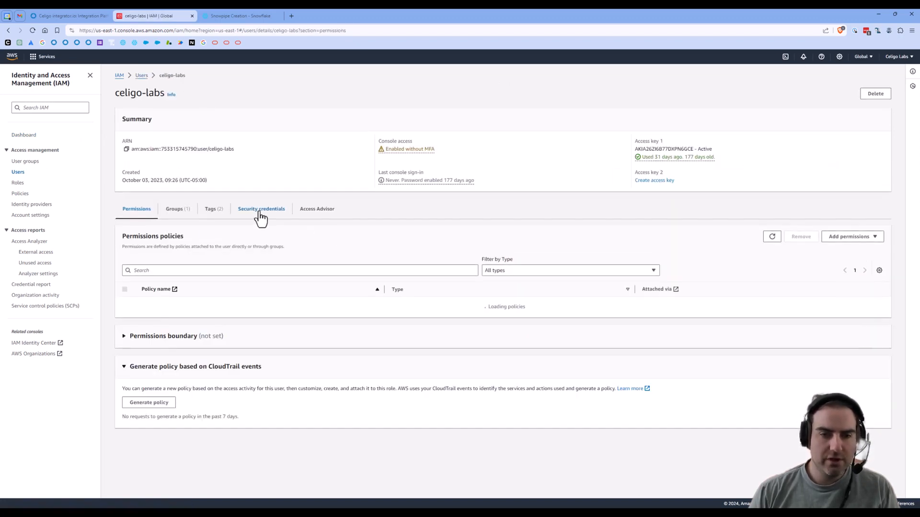
left_click(261, 212)
scroll(353, 245, "down", 3)
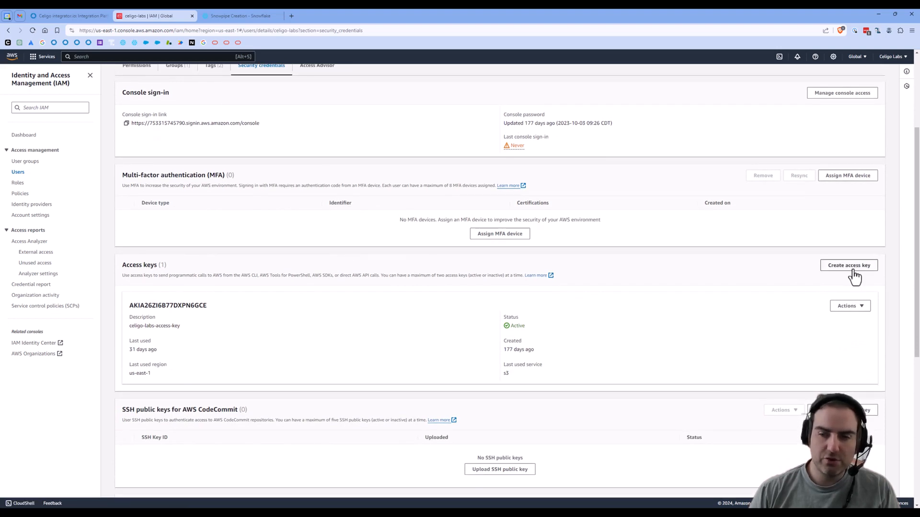
Create an access key for the use case Application running outside AWS with the description tag "celigo"
left_click(852, 267)
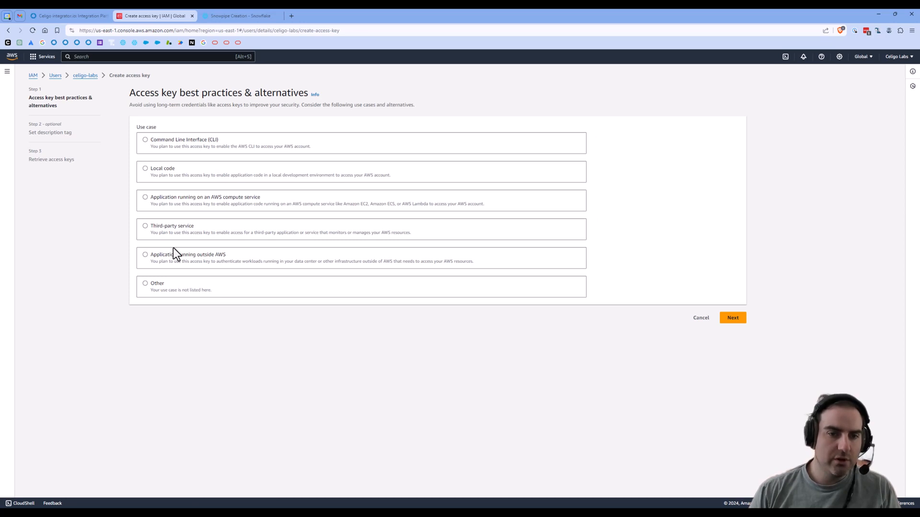
left_click(142, 256)
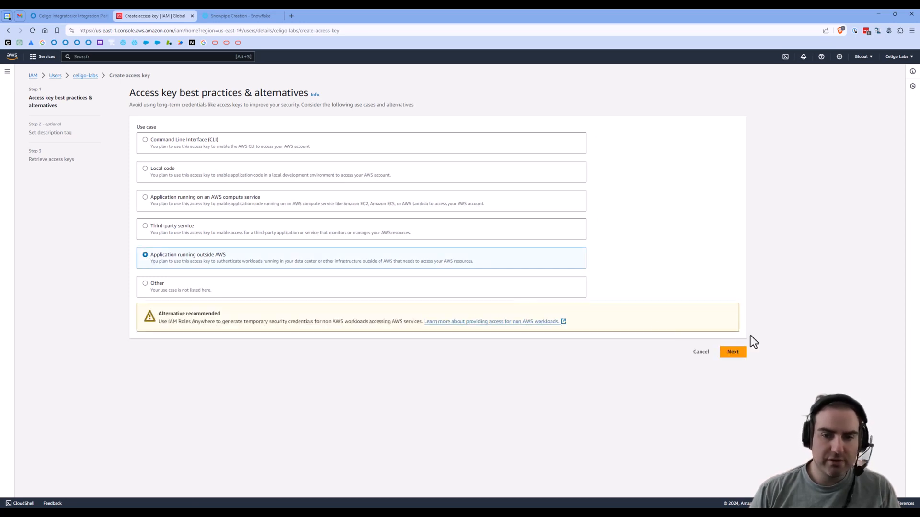
left_click(732, 352)
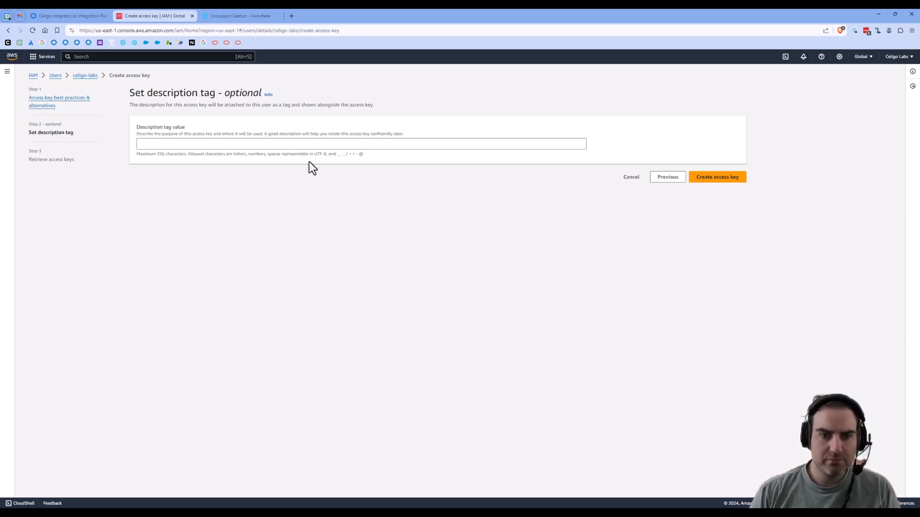
left_click(283, 145)
type("celigo")
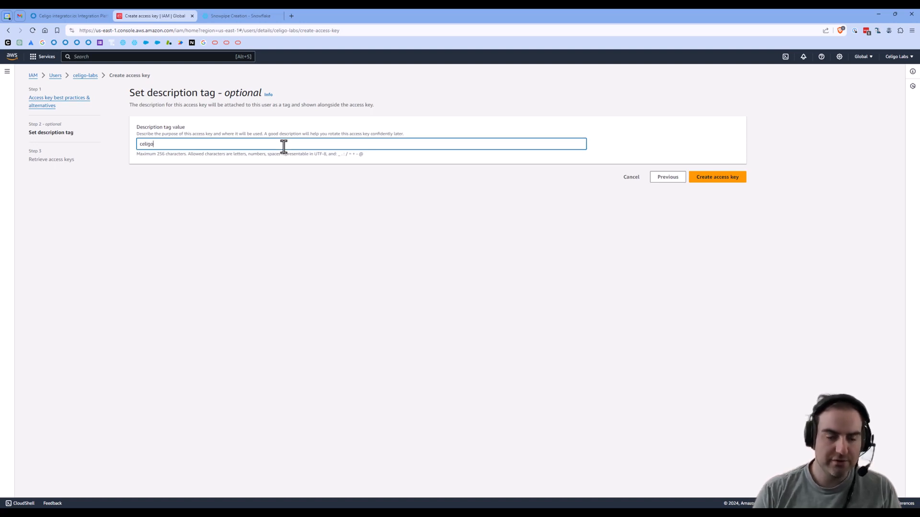
left_click(717, 177)
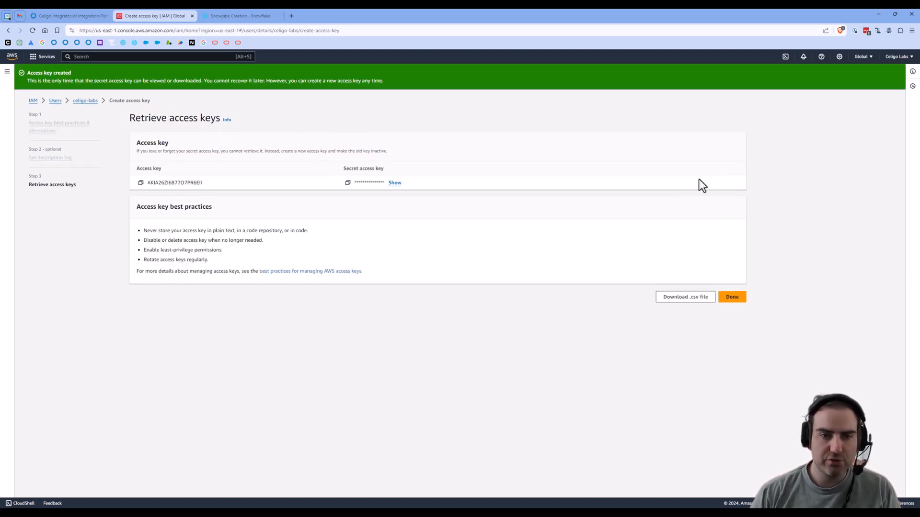
Copy the new access key and its secret access key, and finish without downloading the key file
left_click(141, 183)
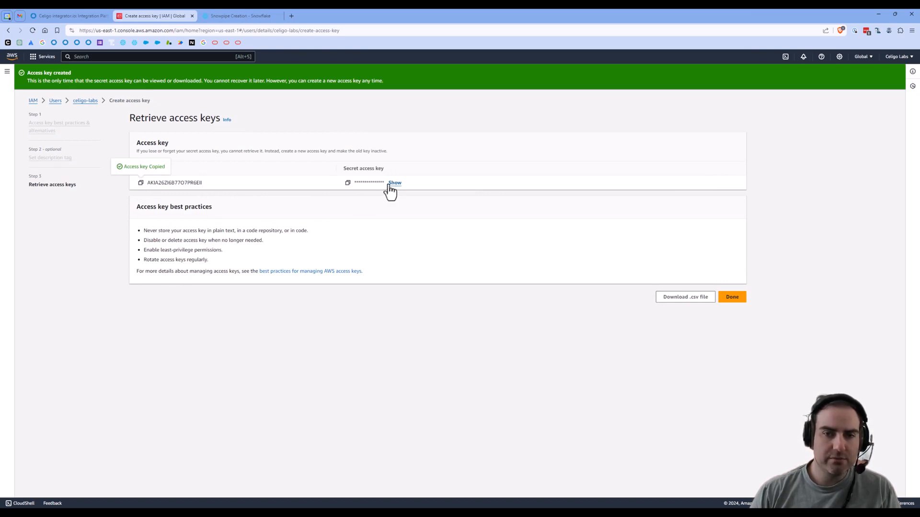
left_click(348, 183)
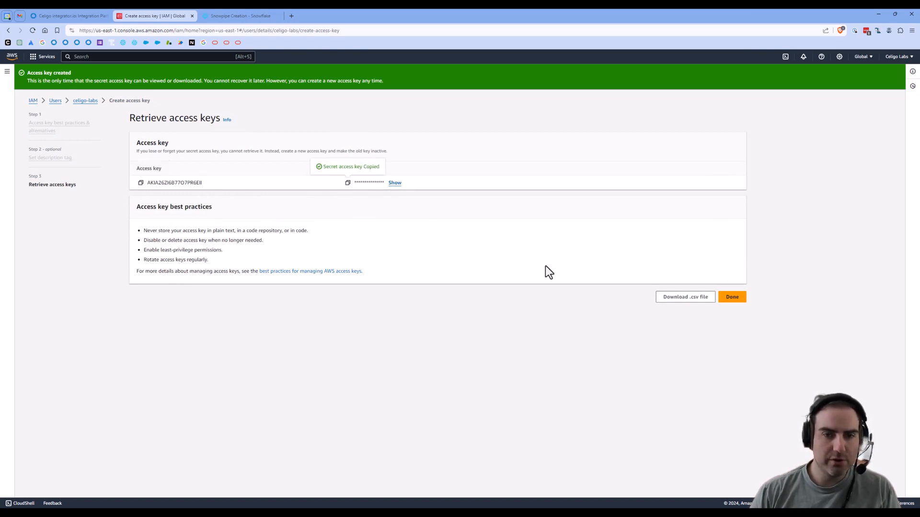
left_click(730, 299)
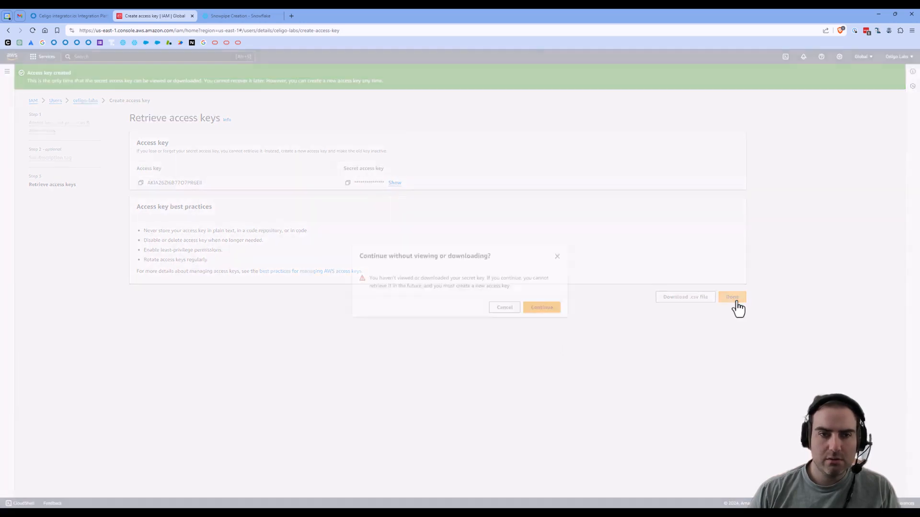
left_click(541, 306)
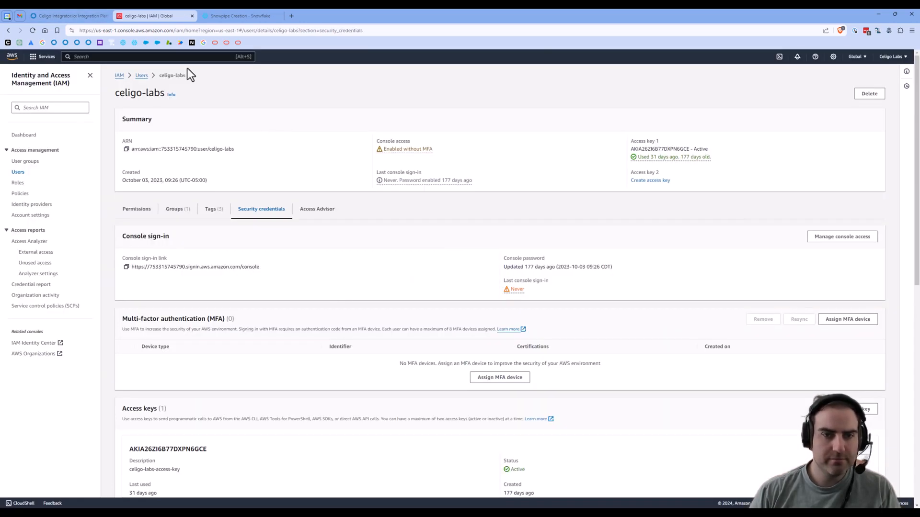
Return to the S3 service's list of general purpose buckets
left_click(178, 57)
type("s")
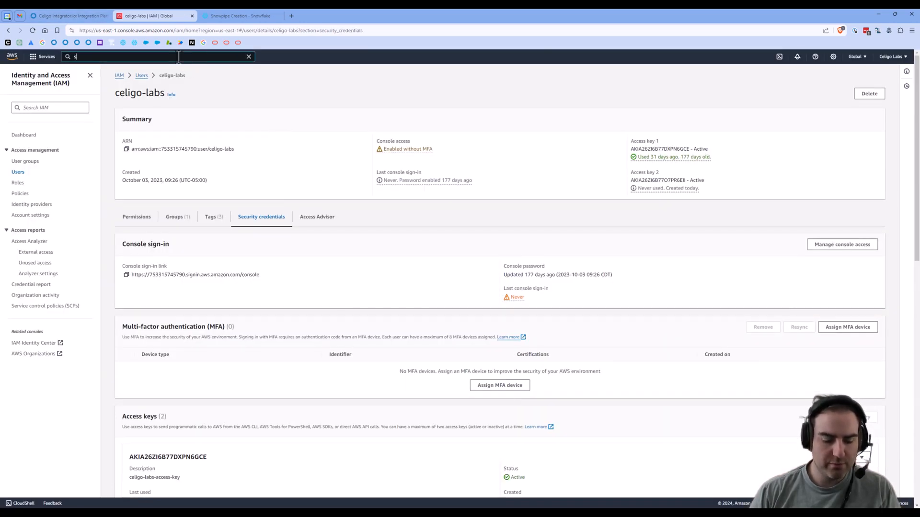
type("3")
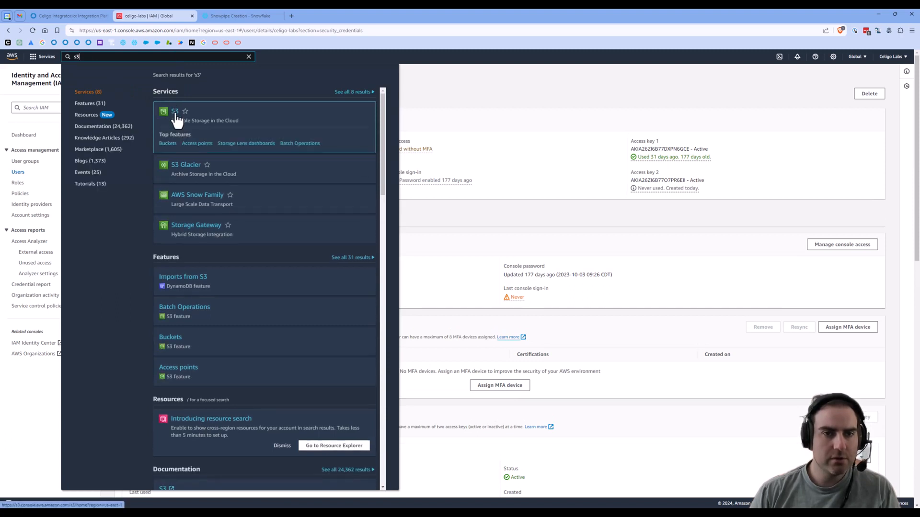
left_click(177, 118)
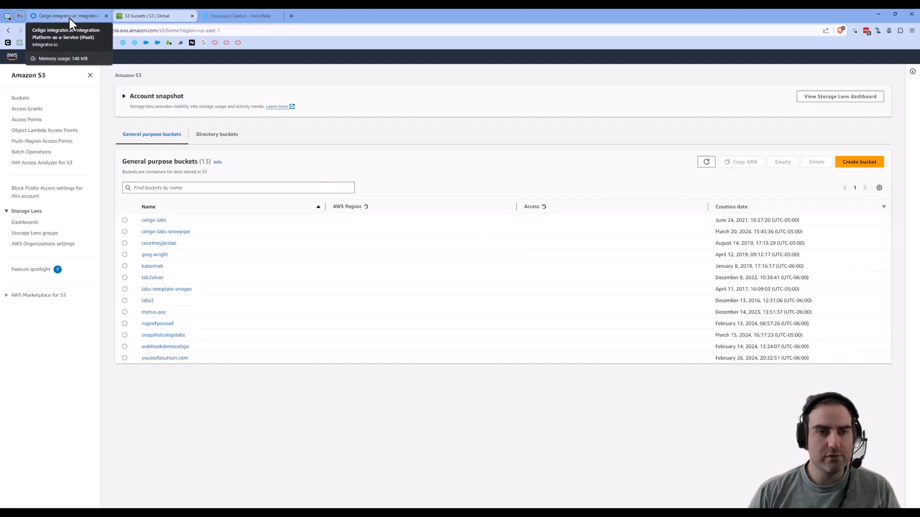
Switch to Celigo integrator.io and create a new flow
left_click(70, 18)
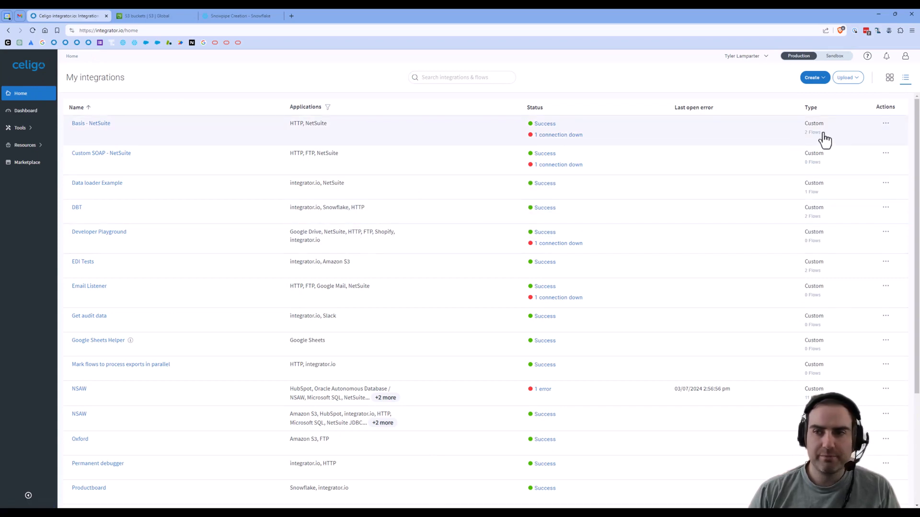
left_click(820, 79)
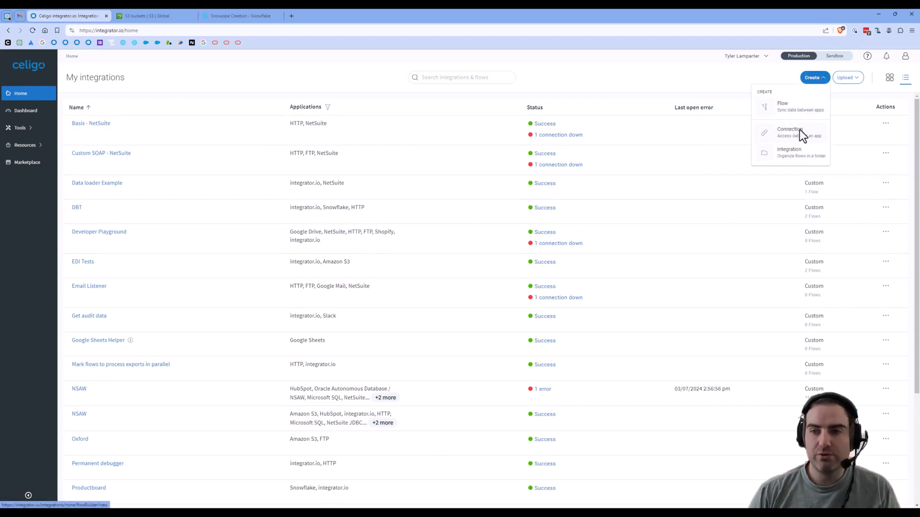
left_click(800, 111)
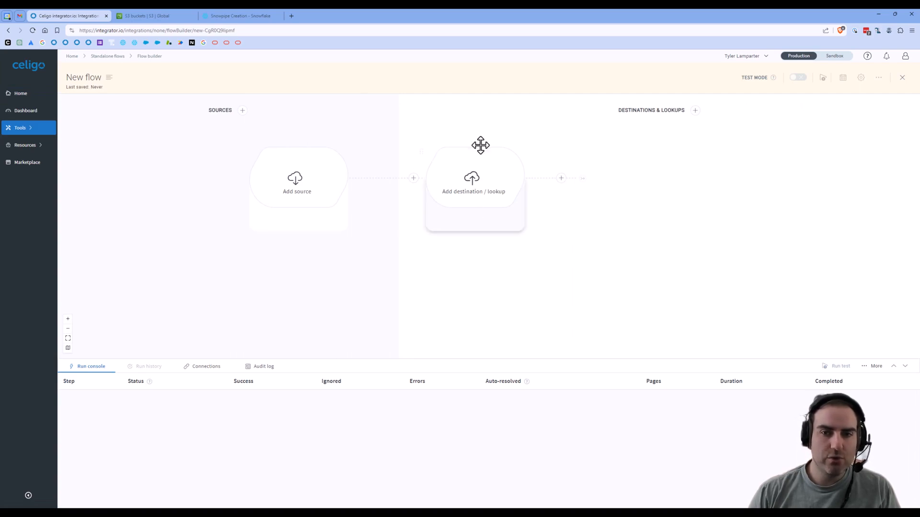
Add an Amazon S3 destination to the flow, set to transfer files into the destination application
left_click(474, 188)
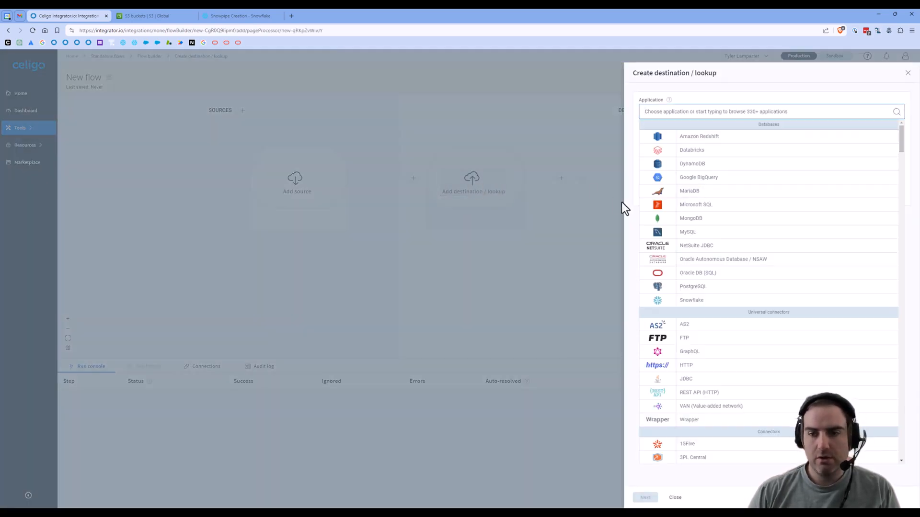
type("s3")
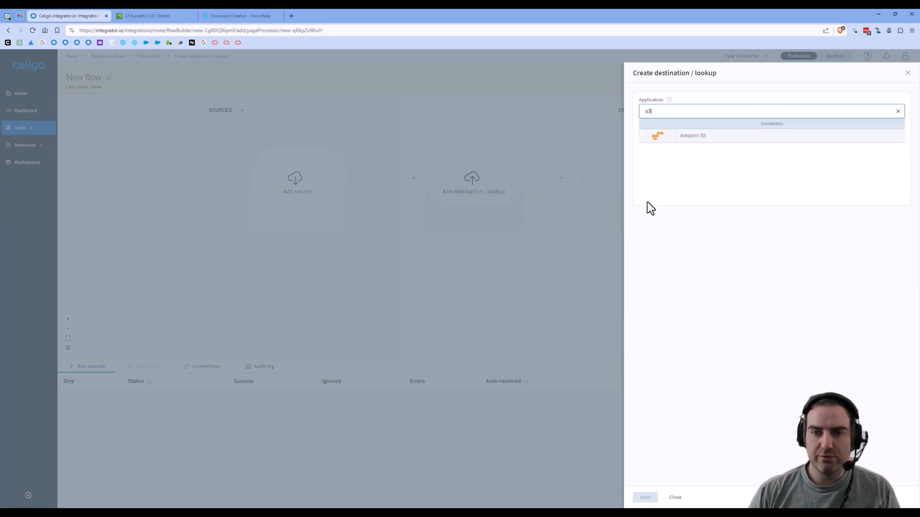
left_click(699, 144)
left_click(740, 192)
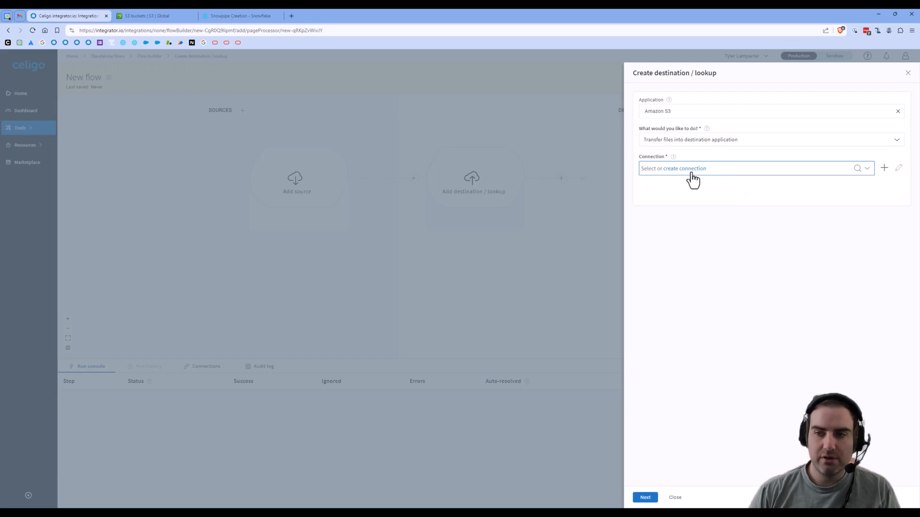
Start a new Amazon S3 connection for the destination and name it Snowpipe
left_click(883, 173)
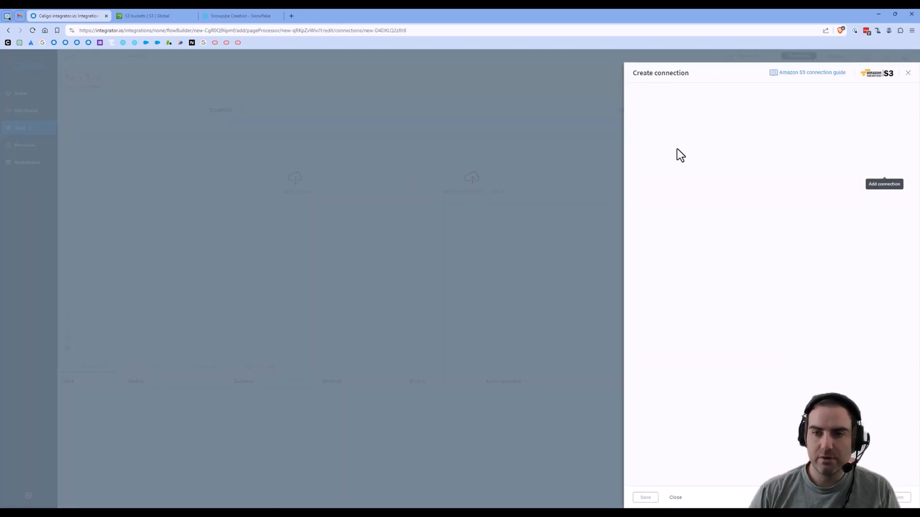
left_click(679, 128)
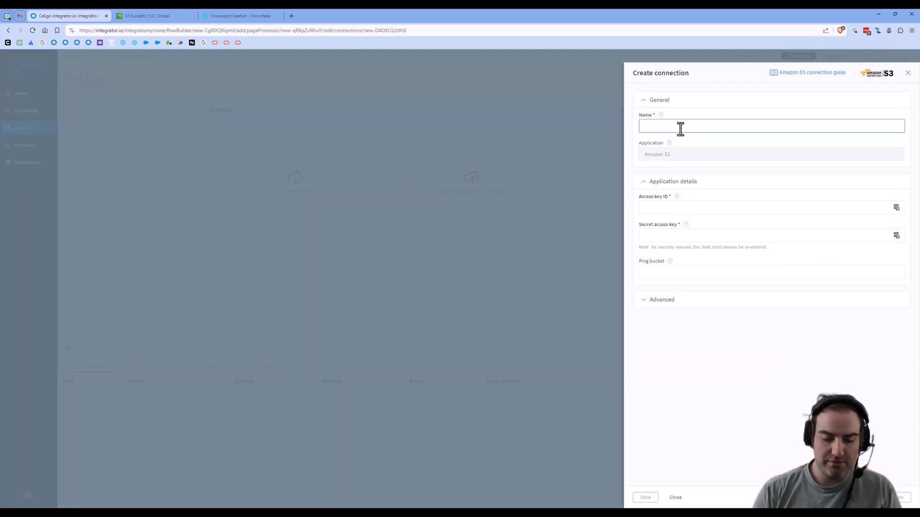
type("Celigo NS")
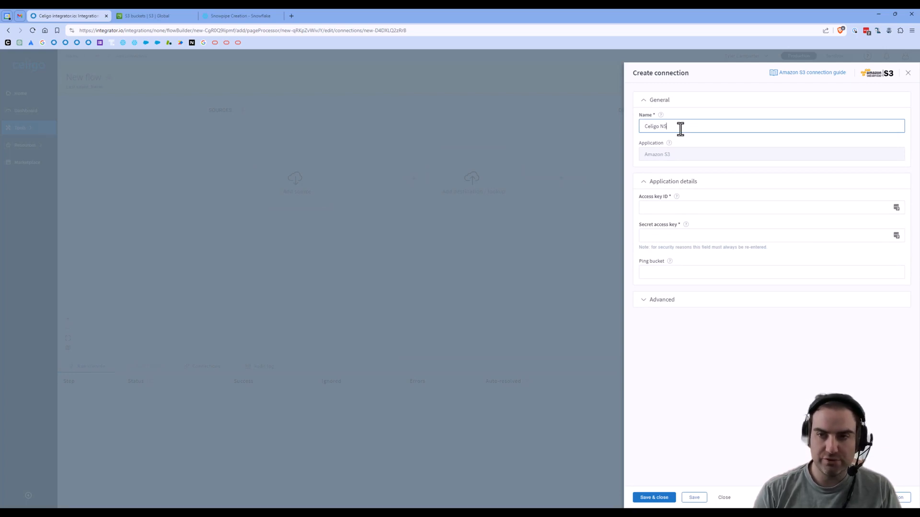
type(" S")
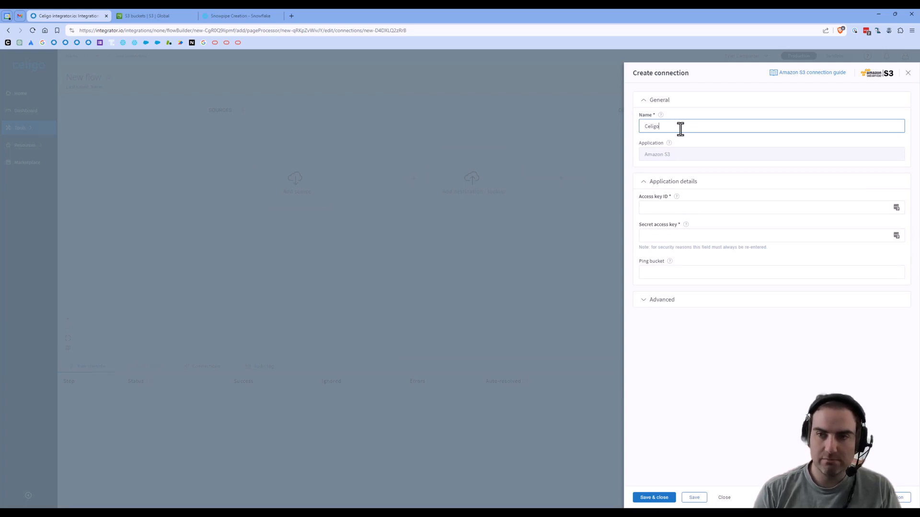
key("BackSpace")
type("Snow")
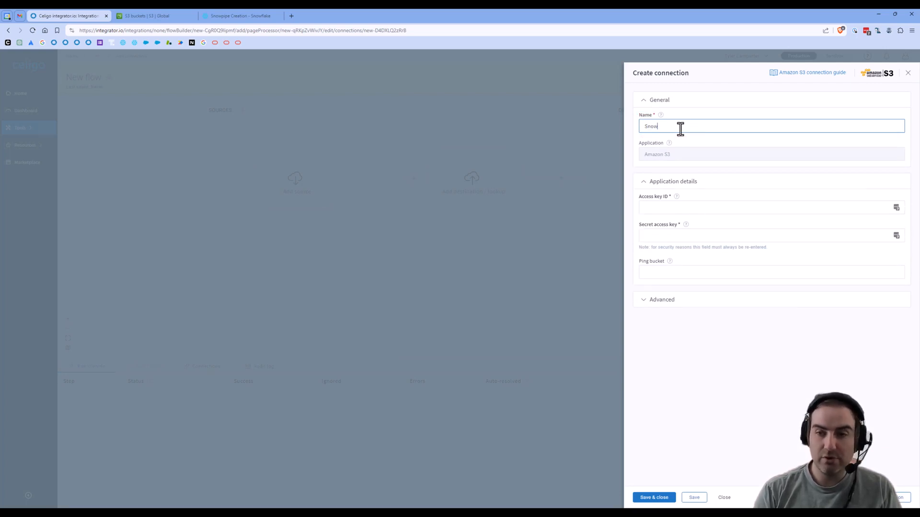
type("pipe")
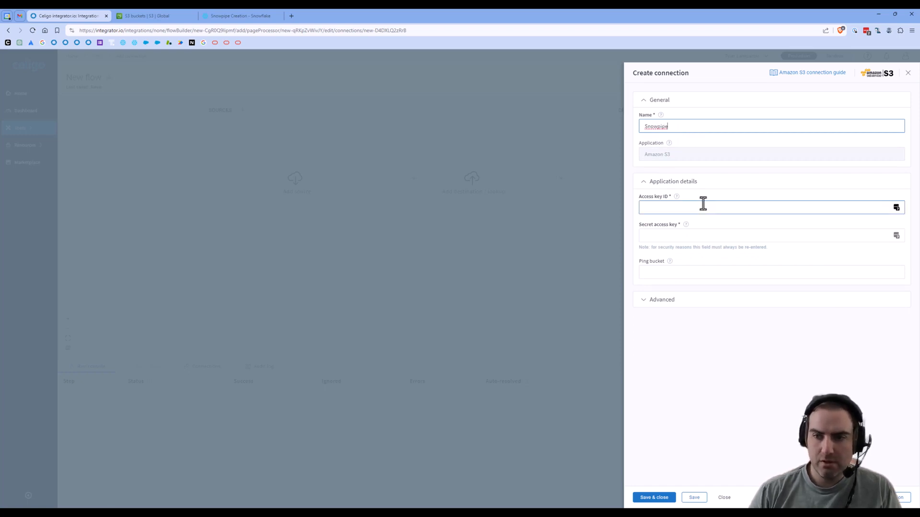
Enter the secret access key and the access key ID for the Amazon S3 connection
left_click(696, 233)
key("ctrl+v")
left_click(681, 208)
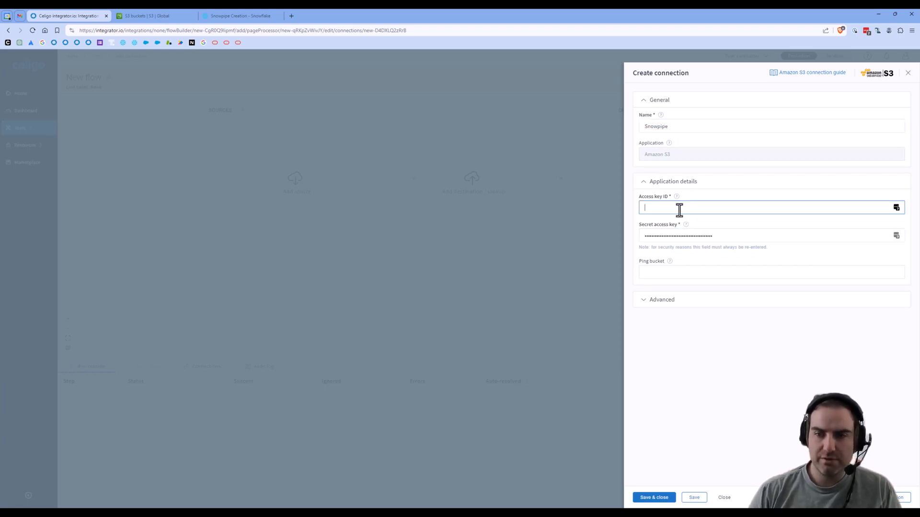
key("super+v")
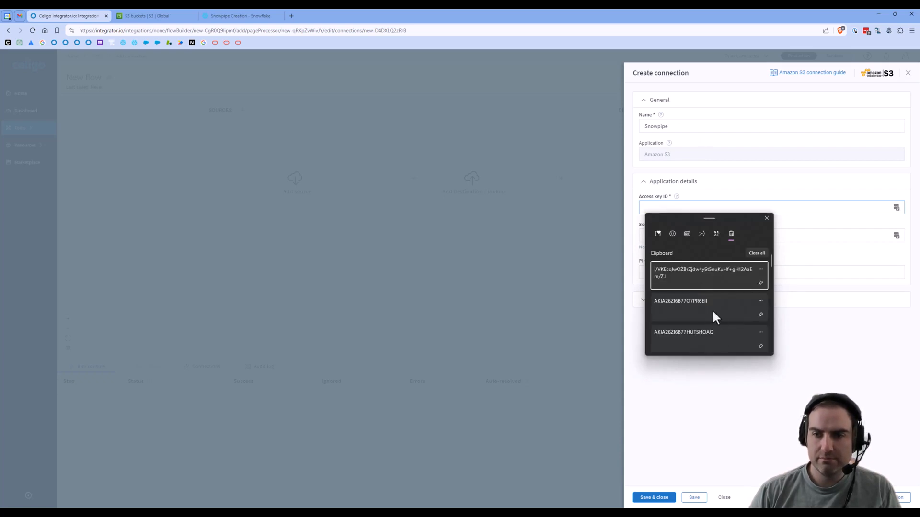
left_click(699, 306)
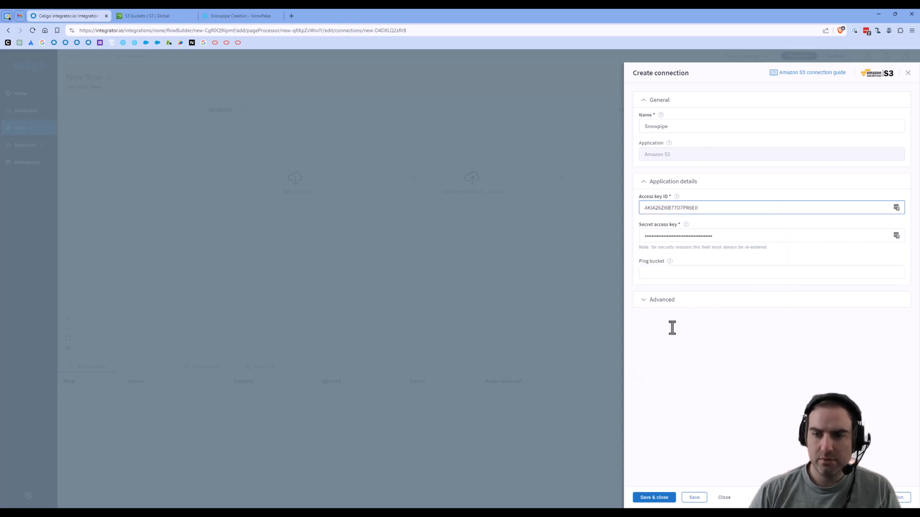
Test and save the Amazon S3 connection, and continue to the destination's transfer settings without storing the login in LastPass
left_click(901, 498)
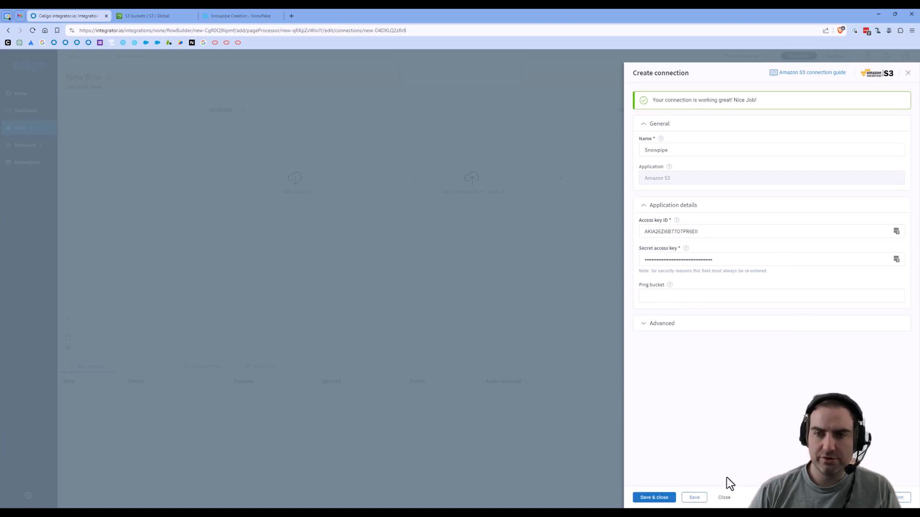
left_click(652, 498)
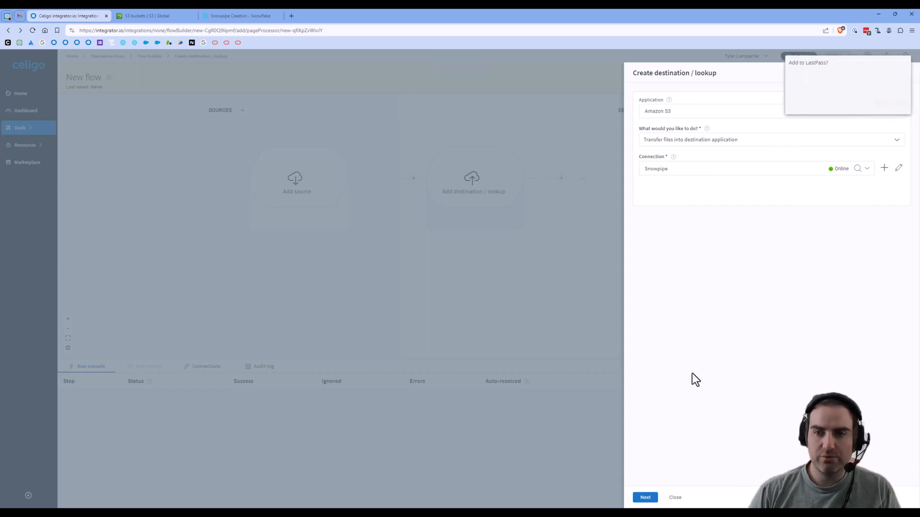
left_click(645, 497)
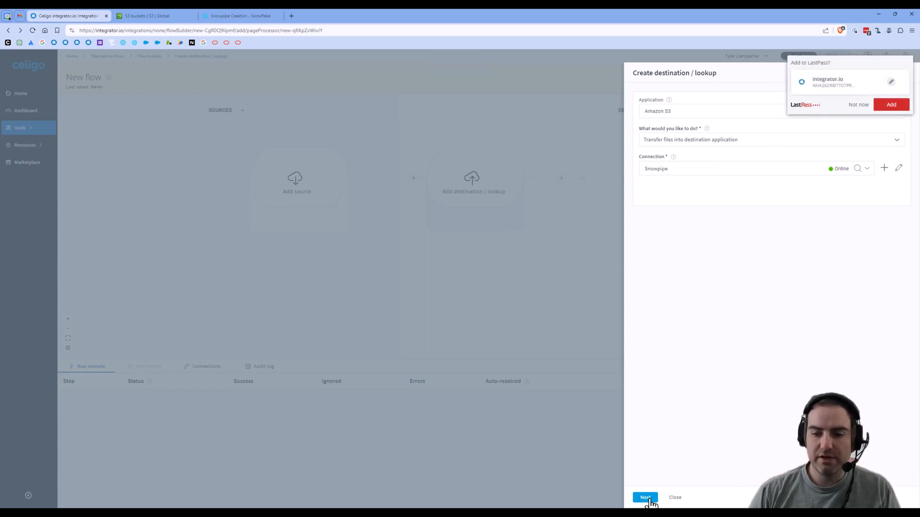
left_click(851, 113)
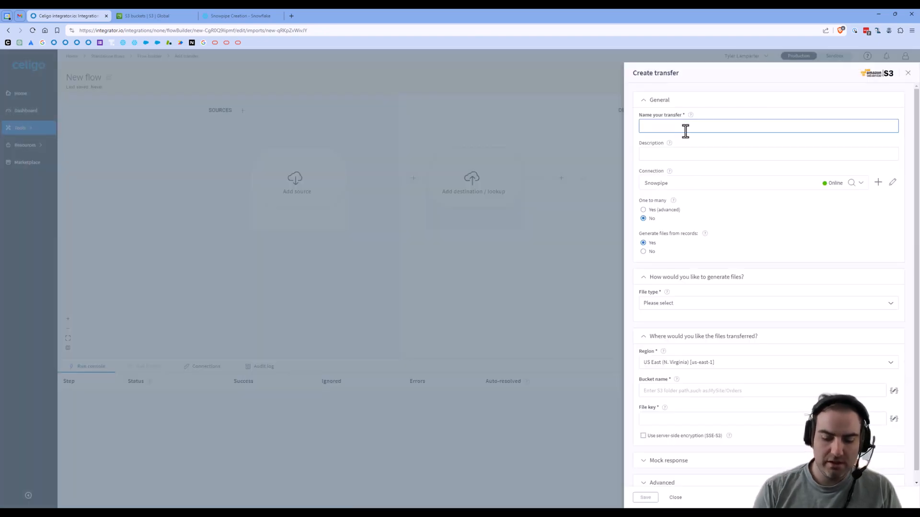
Name the transfer Place file and set its file type to JSON
type("Place fi")
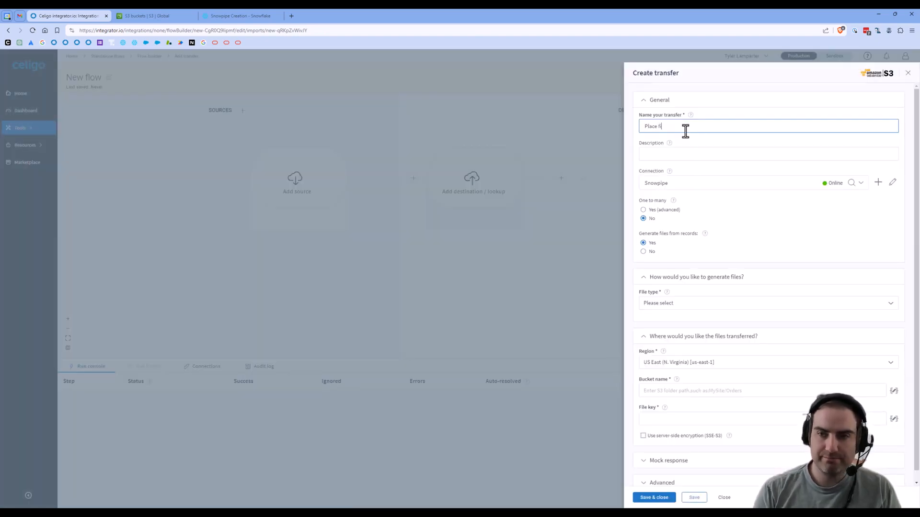
type("le")
scroll(685, 239, "down", 1)
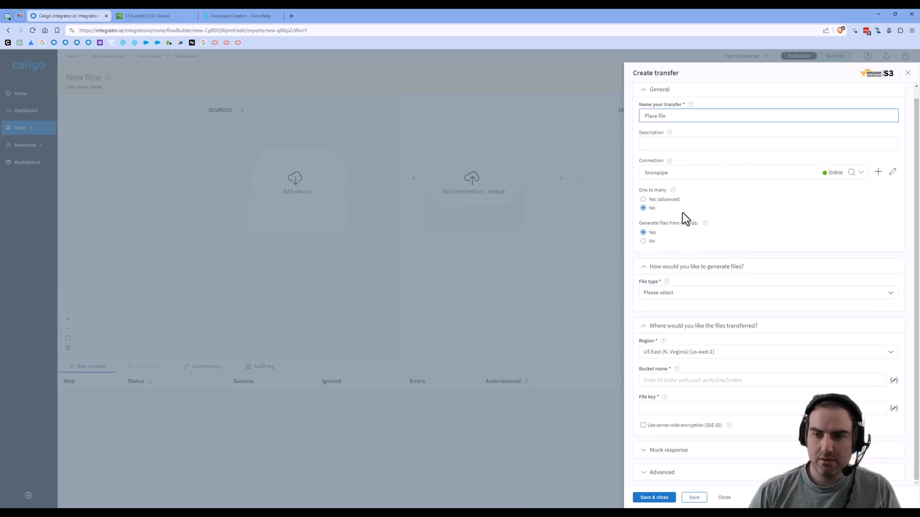
left_click(694, 293)
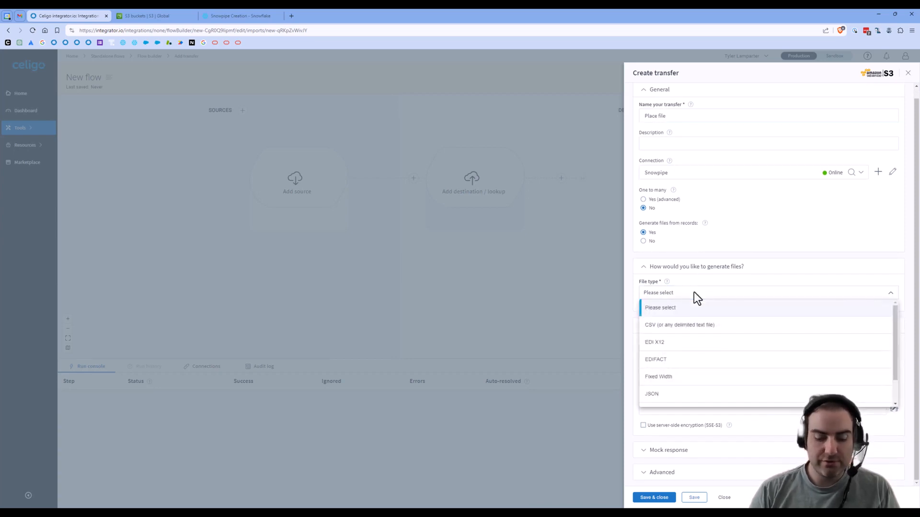
left_click(697, 395)
scroll(702, 371, "down", 3)
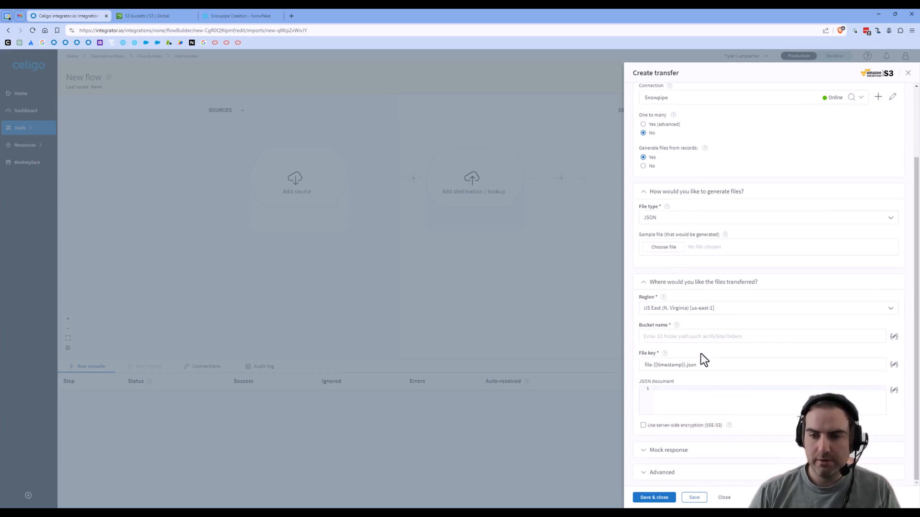
Set the bucket name to celigo-labs-snowpipe and check it against the bucket list in Amazon S3
left_click(700, 338)
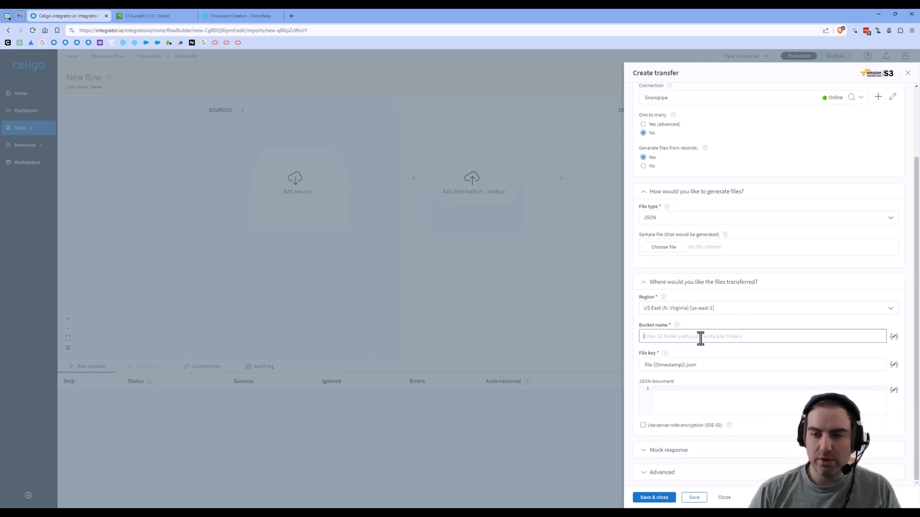
type("celigo-labs-")
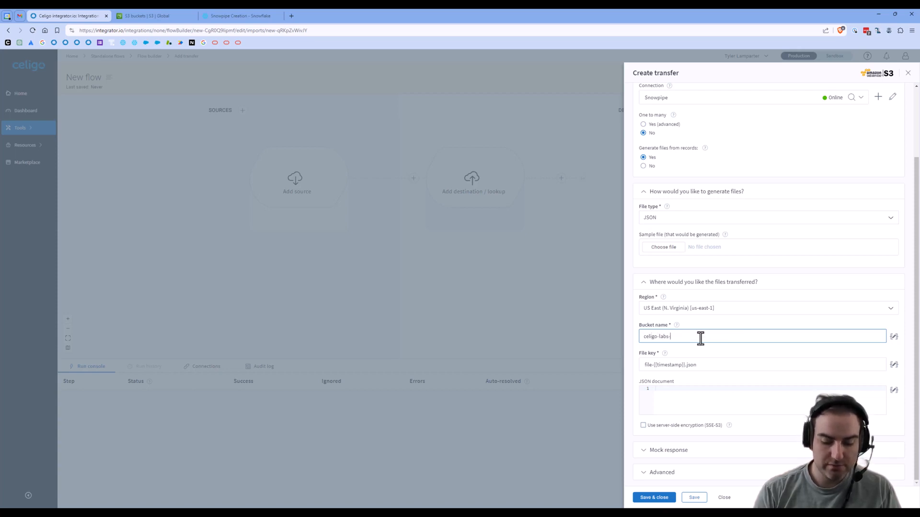
type("snowpipe")
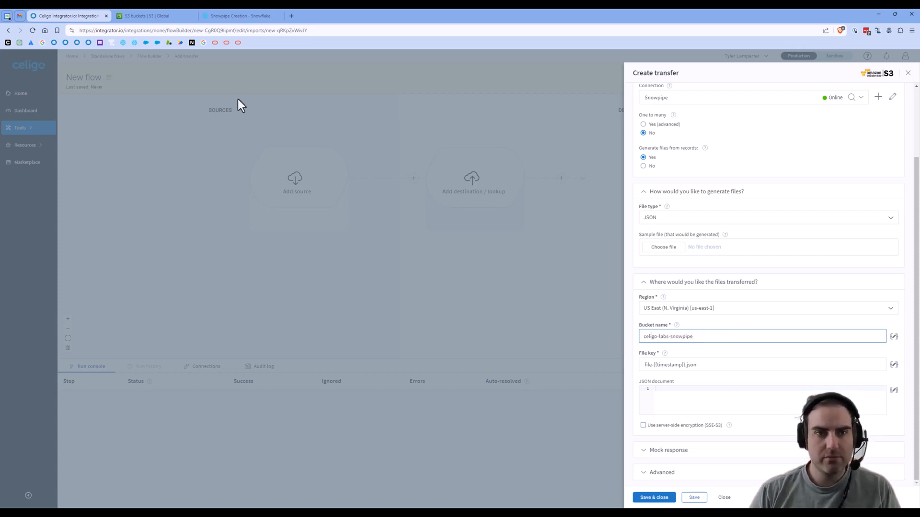
left_click(144, 18)
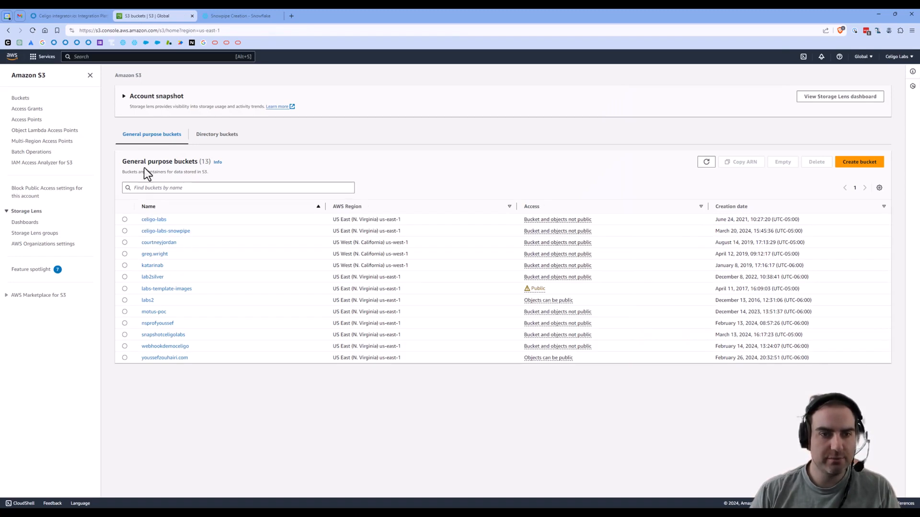
left_click(65, 18)
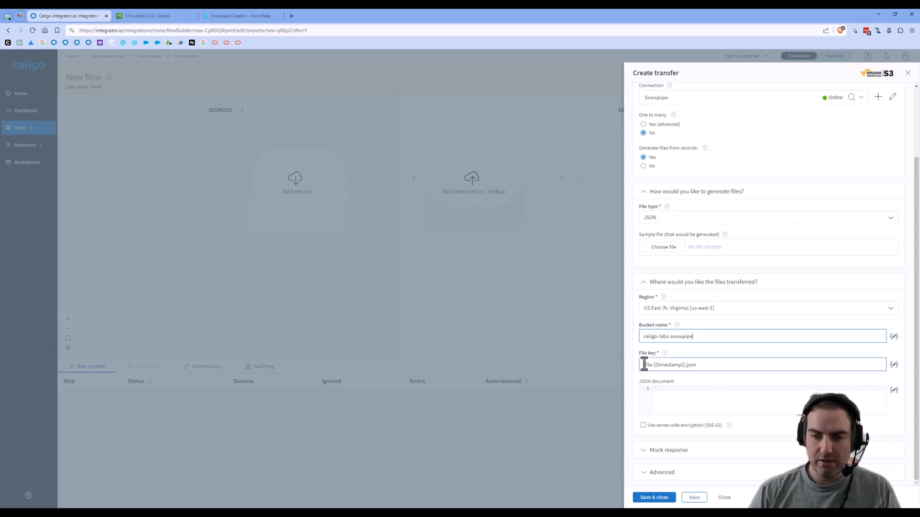
Look up the folders in the celigo-labs-snowpipe bucket and try prefixing the transfer's file key with generic/
left_click(146, 13)
left_click(167, 231)
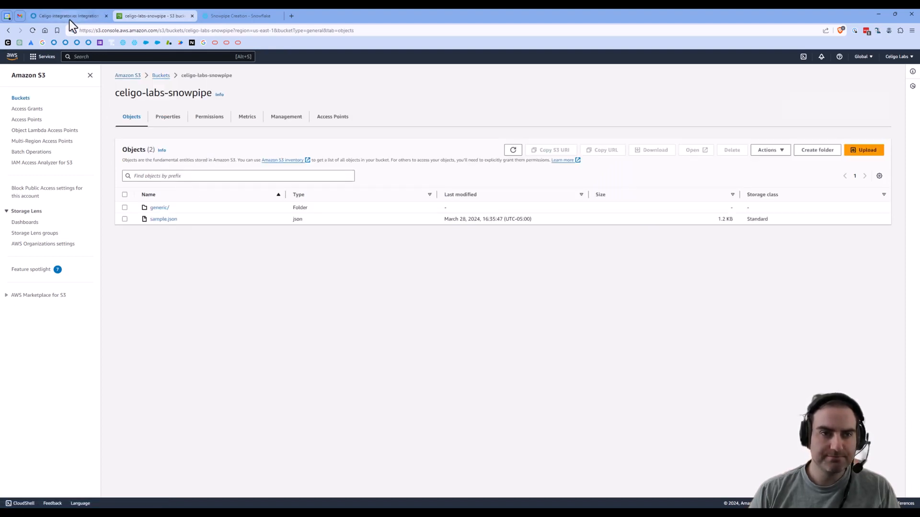
left_click(70, 17)
left_click(136, 17)
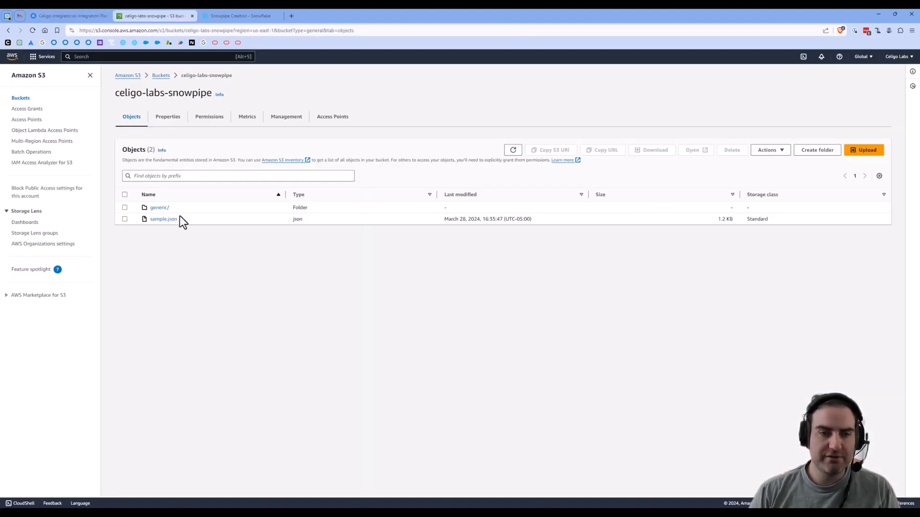
left_click(88, 17)
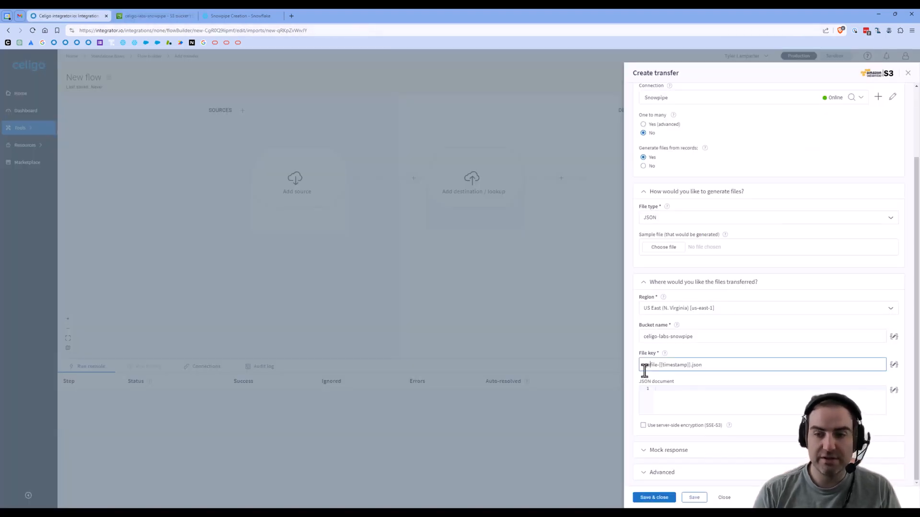
type("ric")
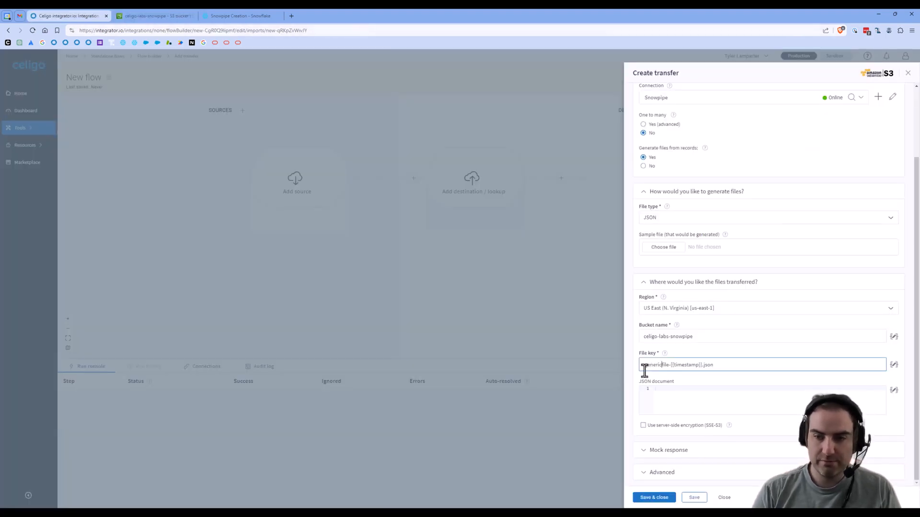
type("/")
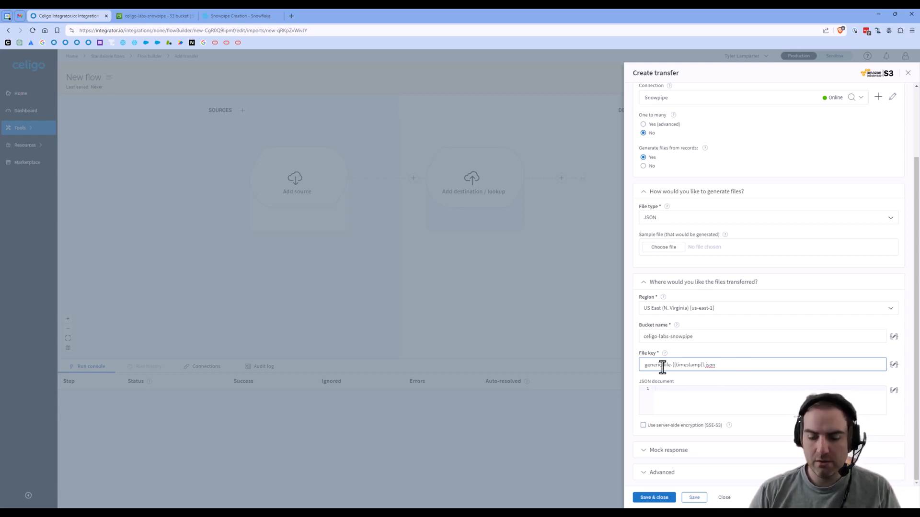
Remove the generic/ prefix from the file key and save the transfer
key("BackSpace")
key("BackSpace")
key("BackSpace")
key("BackSpace")
key("BackSpace")
key("BackSpace")
key("BackSpace")
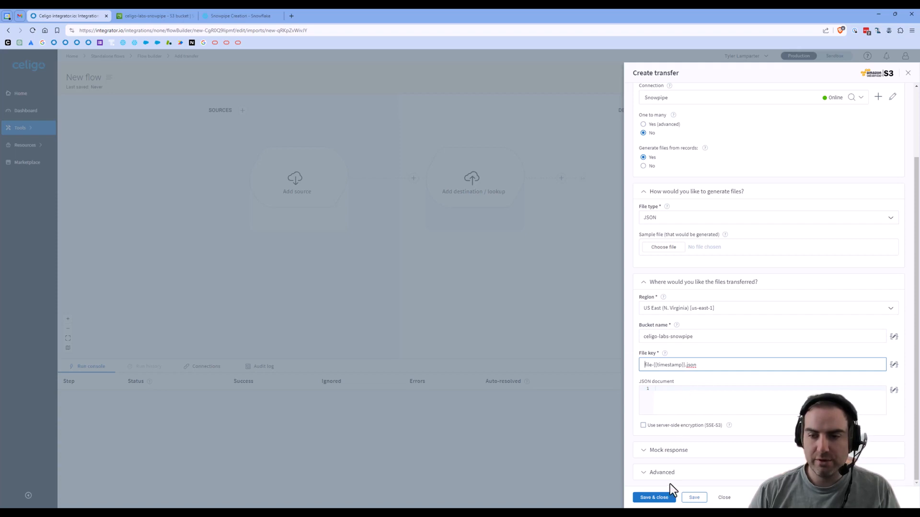
left_click(653, 497)
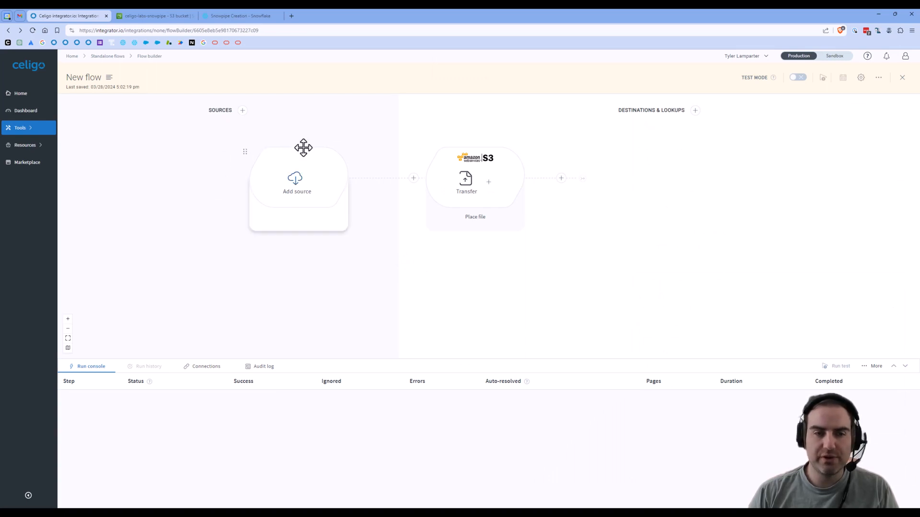
Add a Shopify source that exports records from the source application, using the Shopify - Celigo Labs connection
left_click(296, 180)
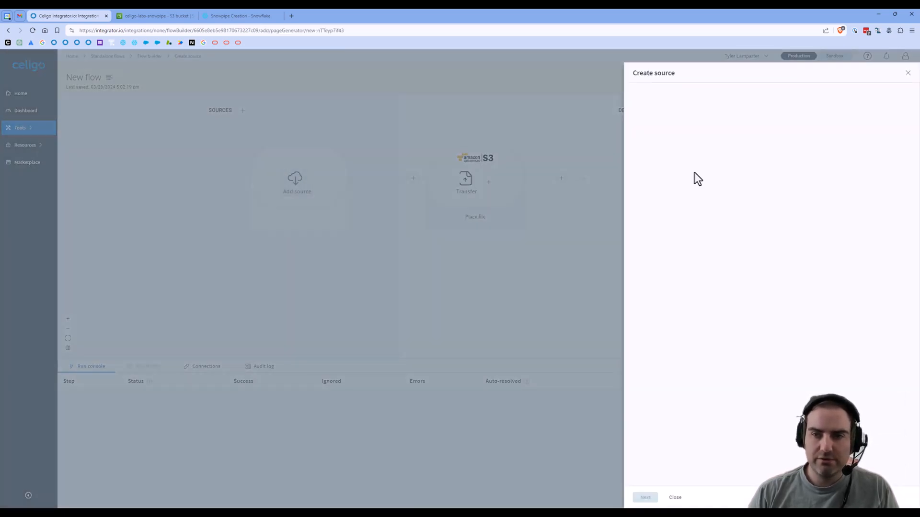
type("s")
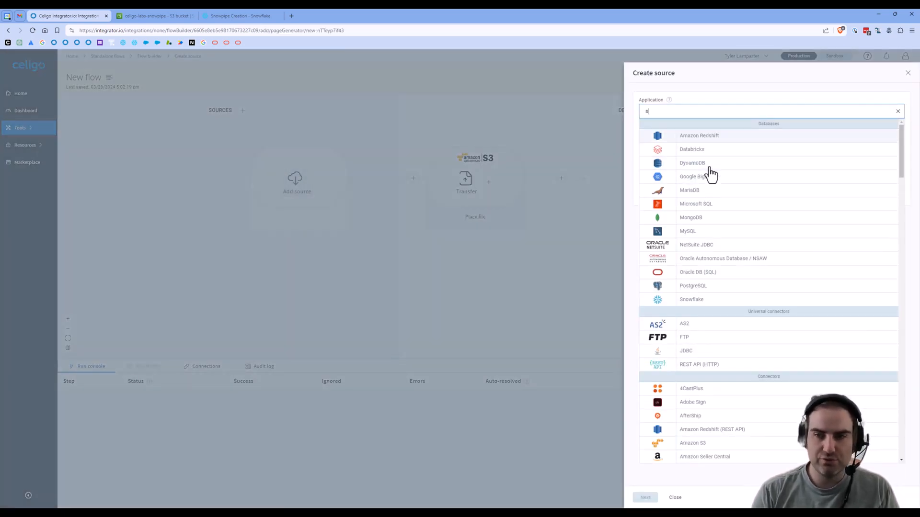
type("hop")
left_click(730, 191)
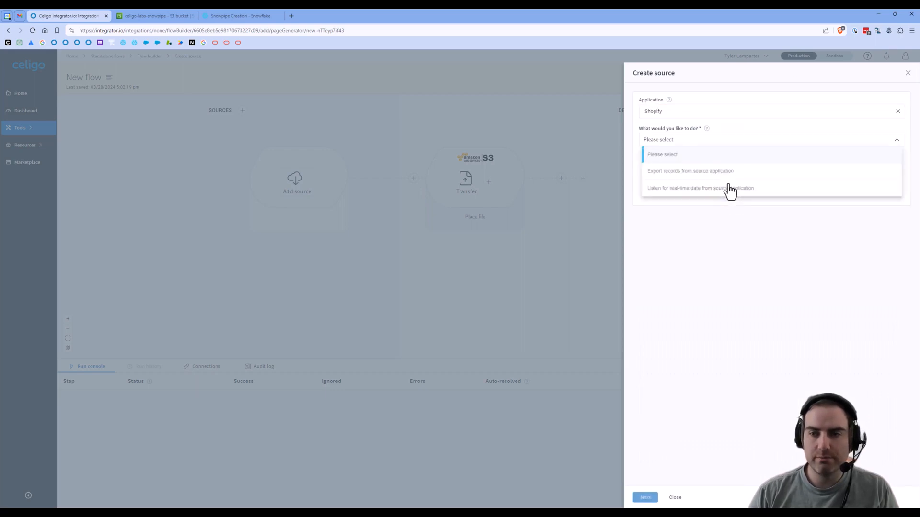
left_click(740, 173)
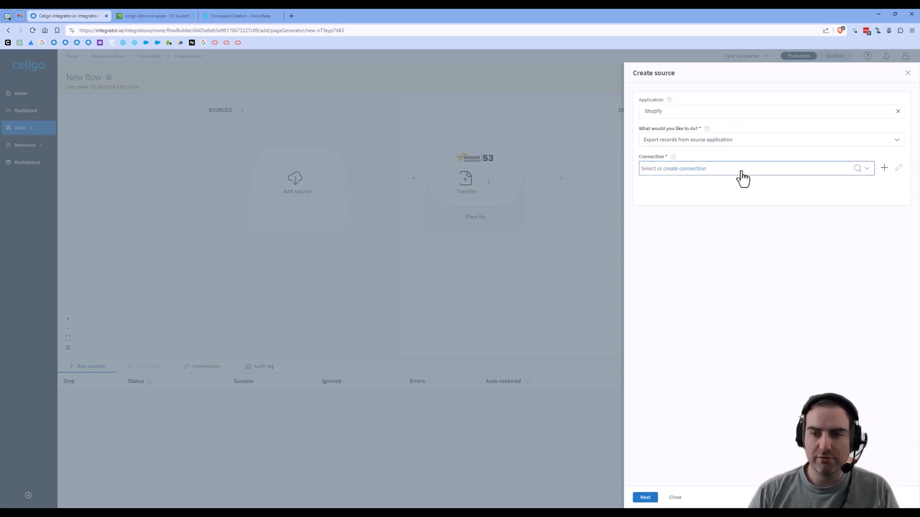
left_click(742, 173)
left_click(725, 190)
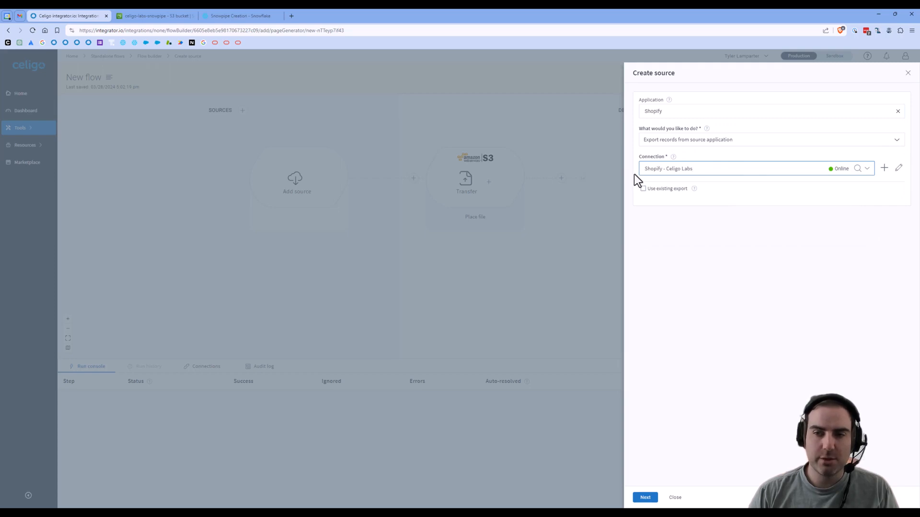
left_click(645, 497)
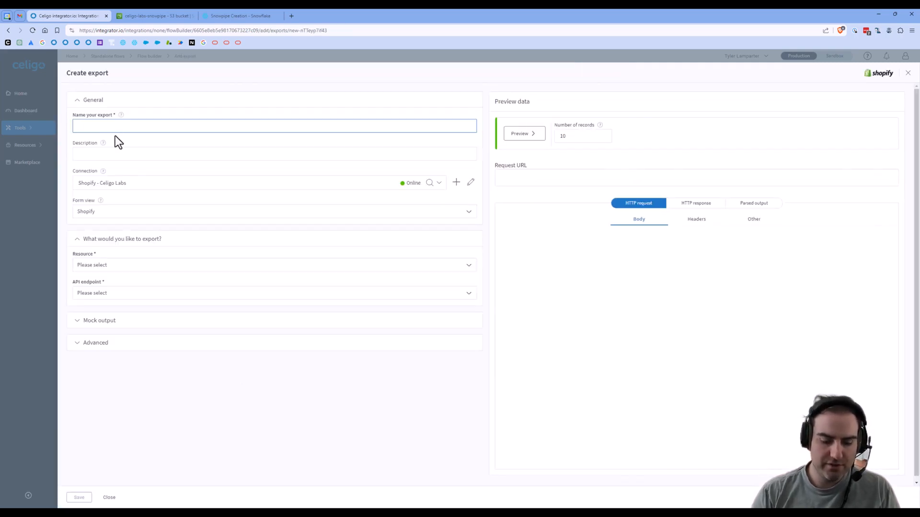
Name the export Get orders and set its resource to Orders : Order
type("Get order")
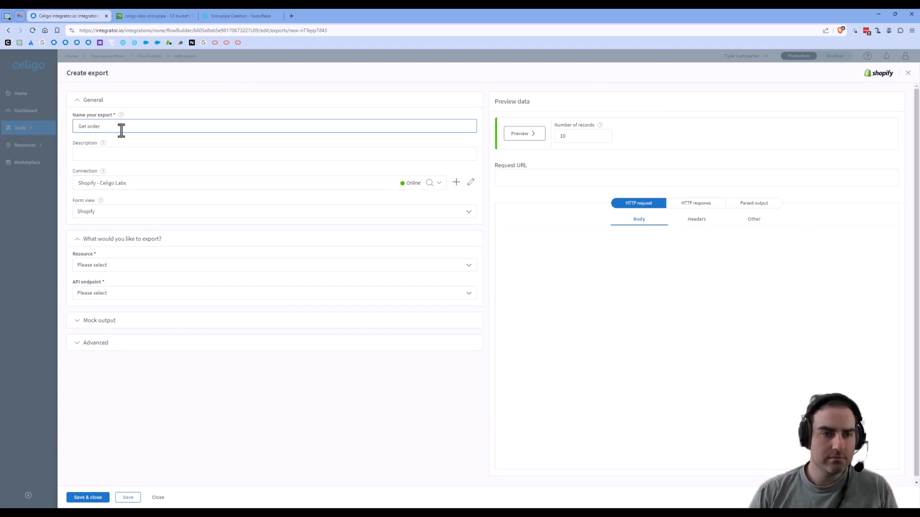
type("s")
left_click(123, 266)
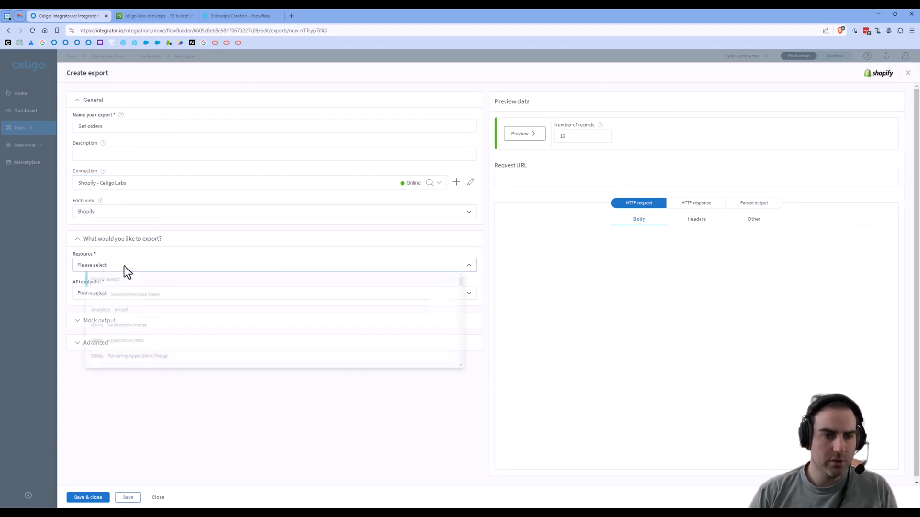
scroll(130, 309, "down", 8)
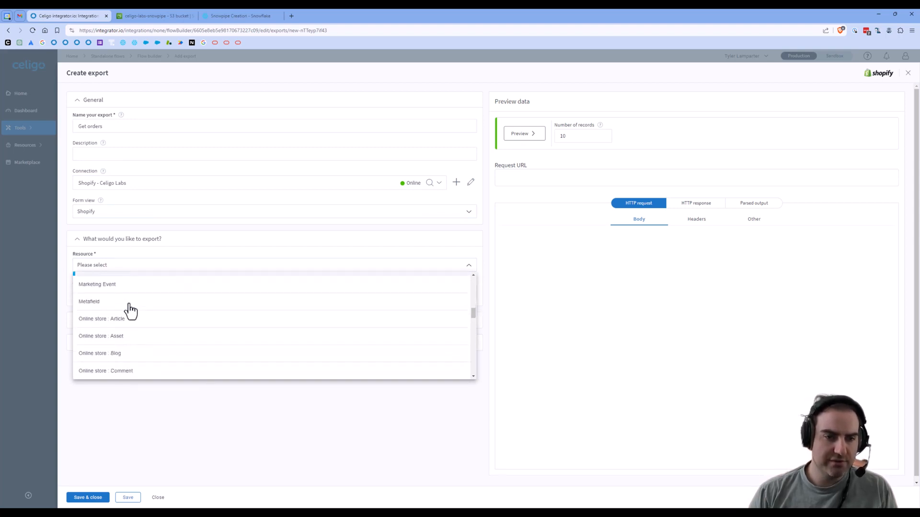
scroll(131, 310, "down", 3)
left_click(117, 291)
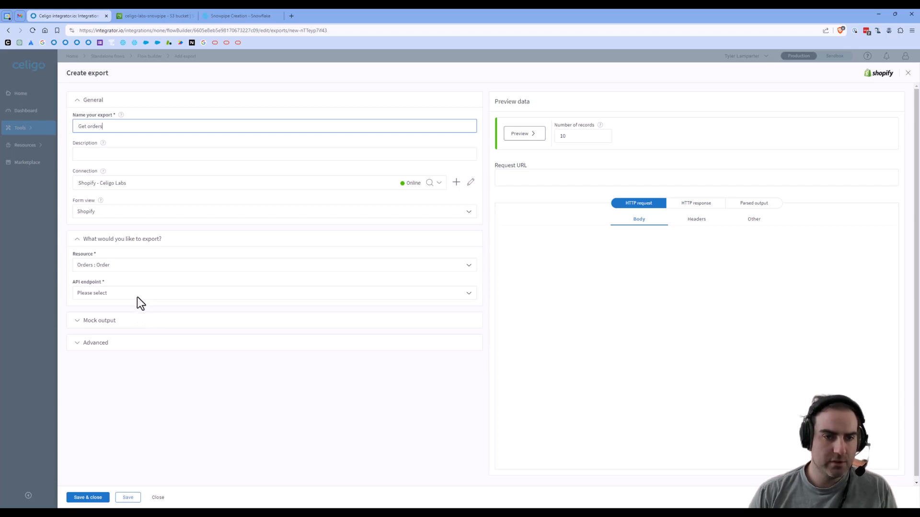
Set the export's API endpoint to Retrieve a list of Orders and preview the data
left_click(137, 296)
left_click(125, 328)
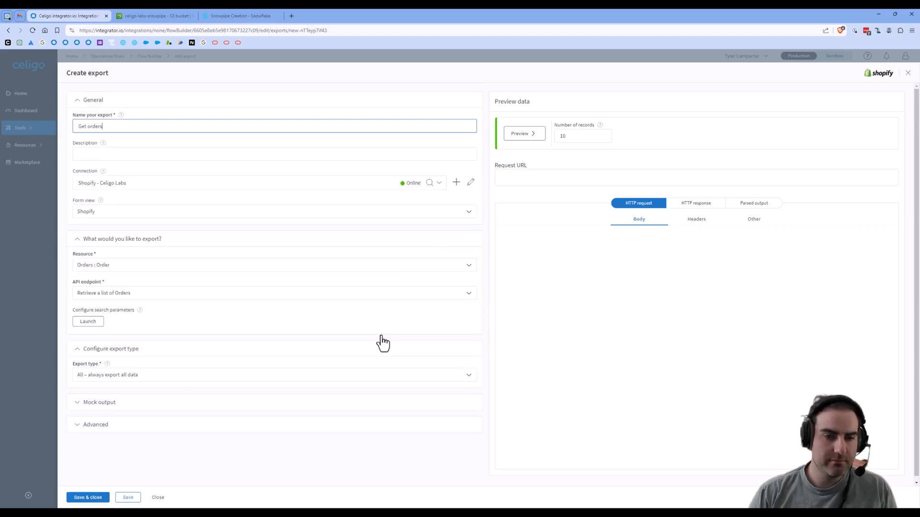
left_click(522, 136)
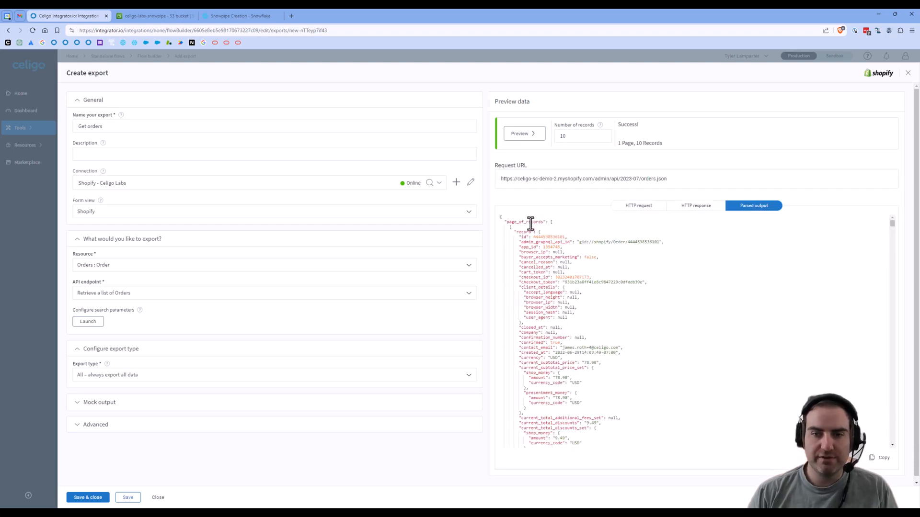
Look through the previewed order records, and save and close the Get orders export
left_click_drag(531, 223, 558, 390)
left_click(555, 390)
scroll(554, 390, "down", 5)
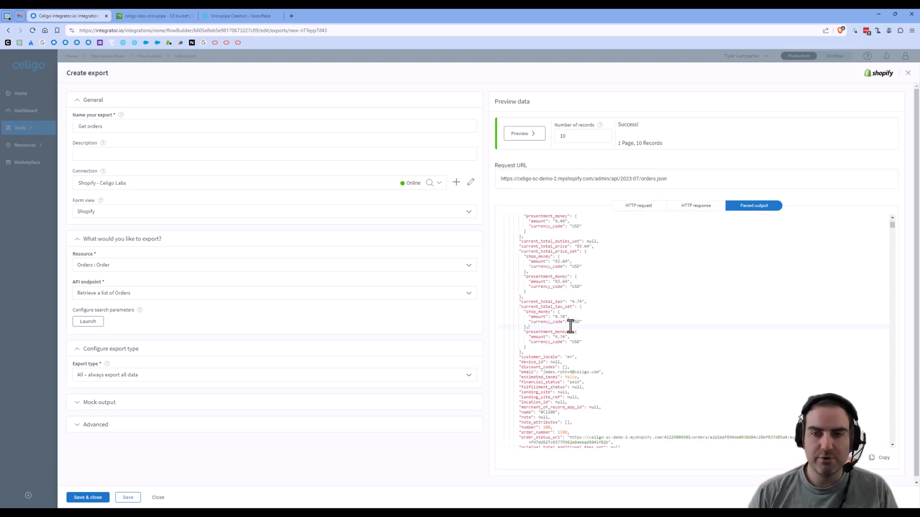
left_click(86, 497)
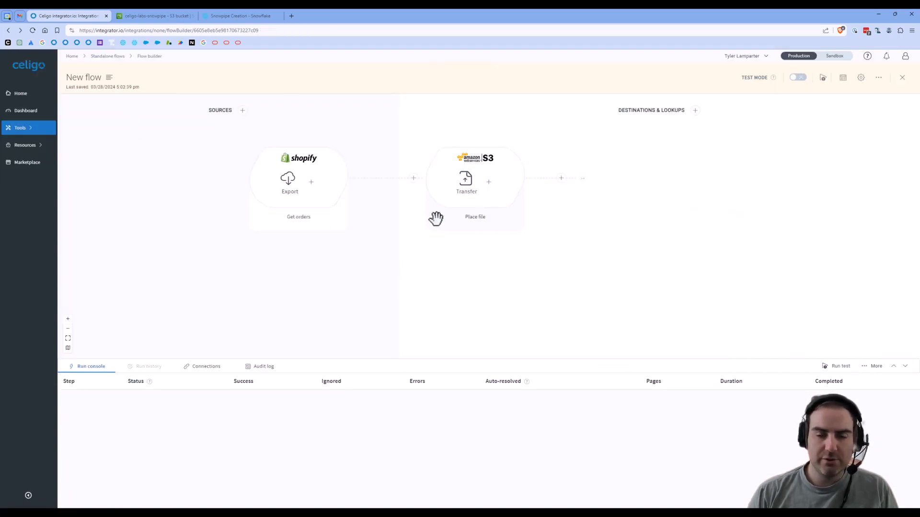
Rename the flow as Shopify to S3 and enable it
left_click(82, 79)
type("S")
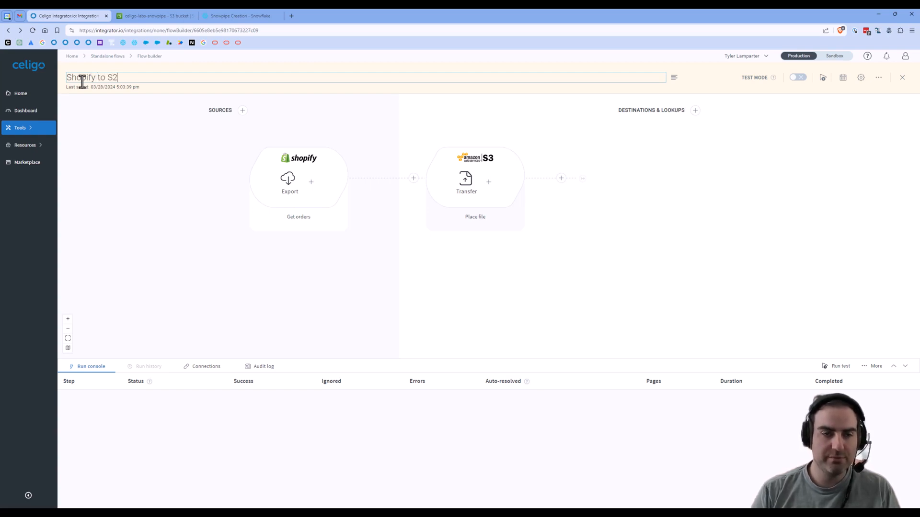
type("hopify to S3")
left_click(197, 191)
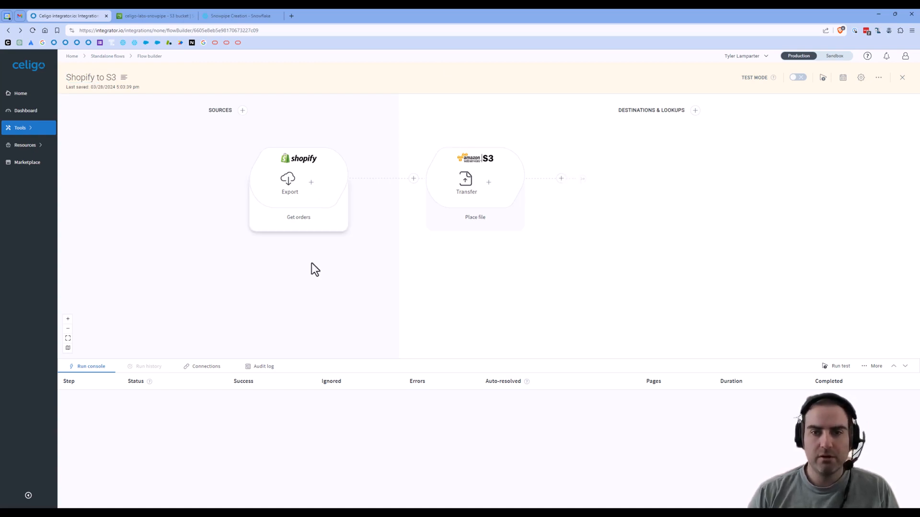
left_click(797, 77)
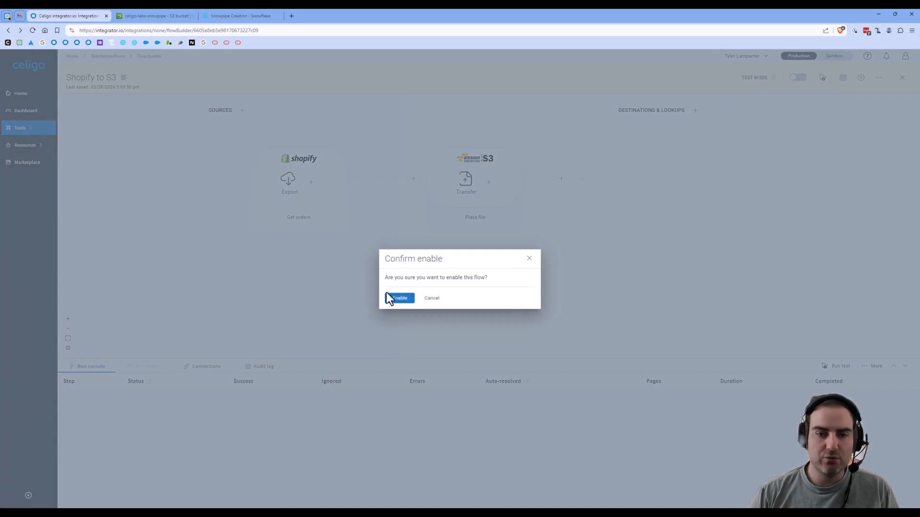
left_click(398, 299)
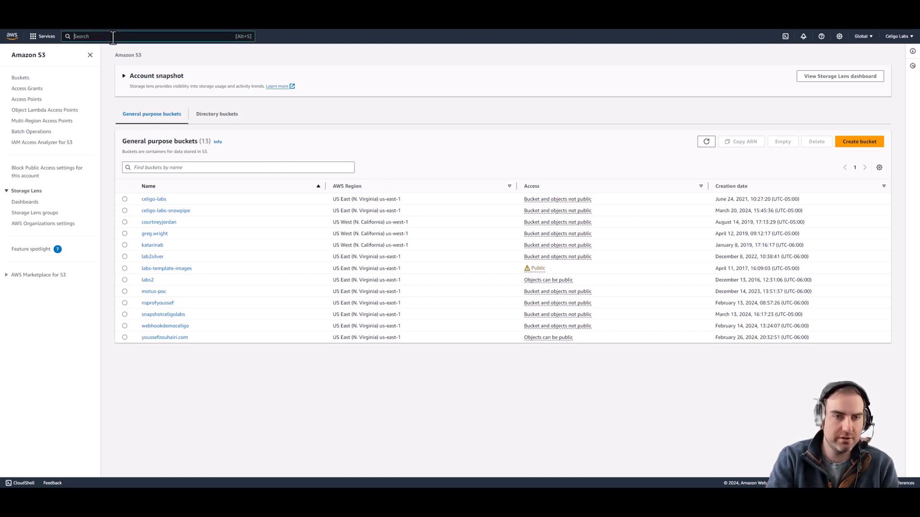
In the AWS console, start an IAM policy with template JSON allowing s3:GetObject, s3:GetObjectVersion, s3:ListBucket and s3:GetBucketLocation on placeholder bucket and prefix
type("iam")
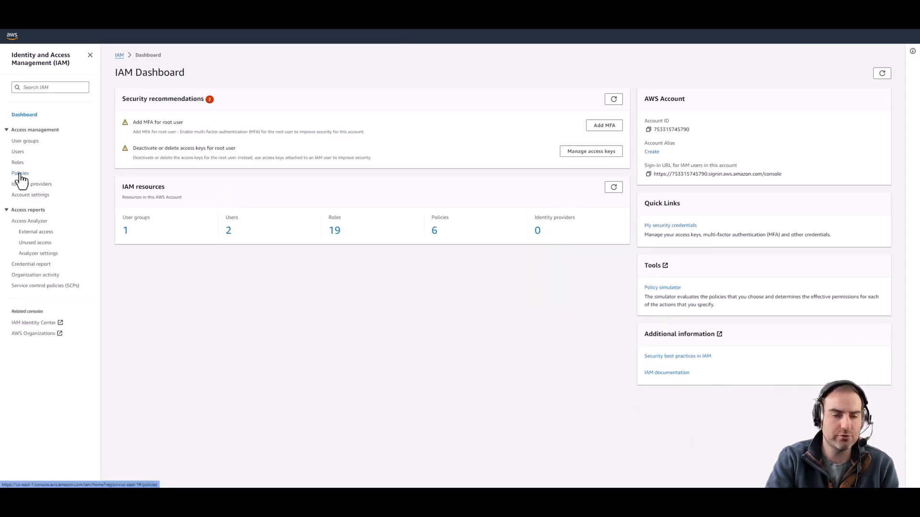
left_click(21, 175)
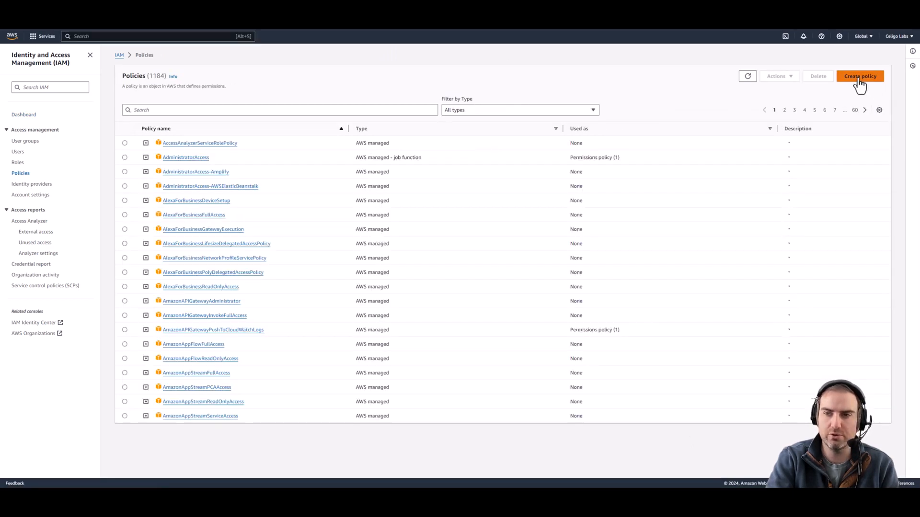
left_click(846, 86)
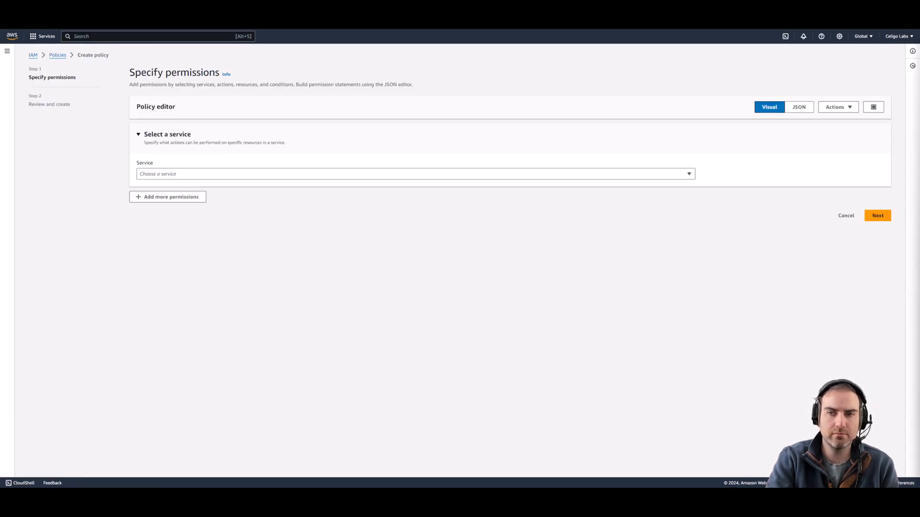
left_click(797, 110)
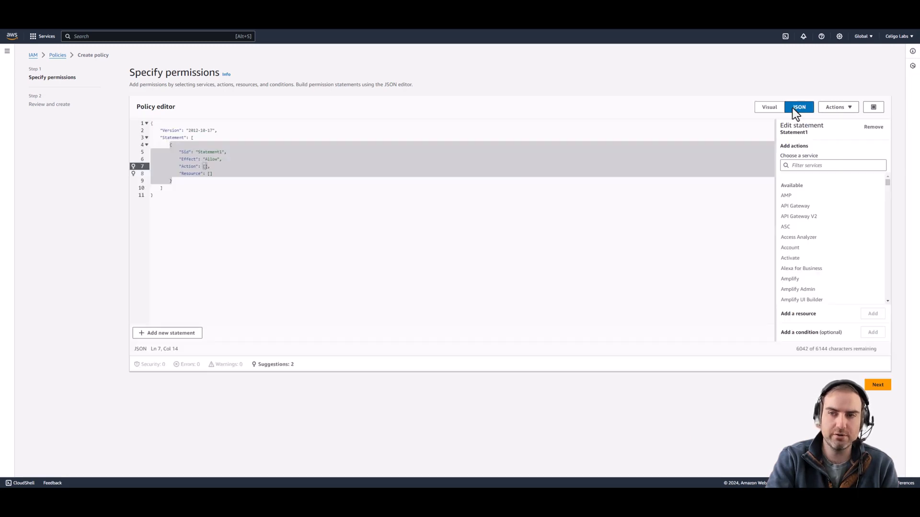
left_click(209, 224)
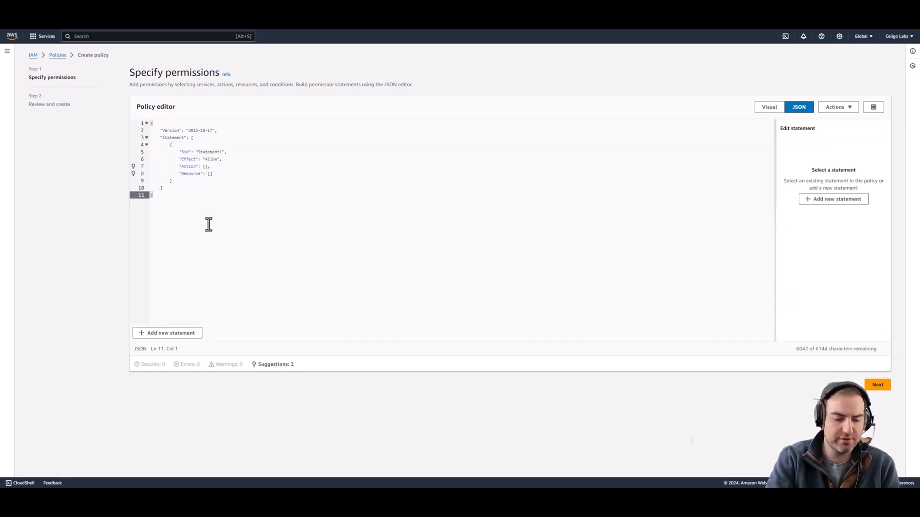
key("ctrl+a")
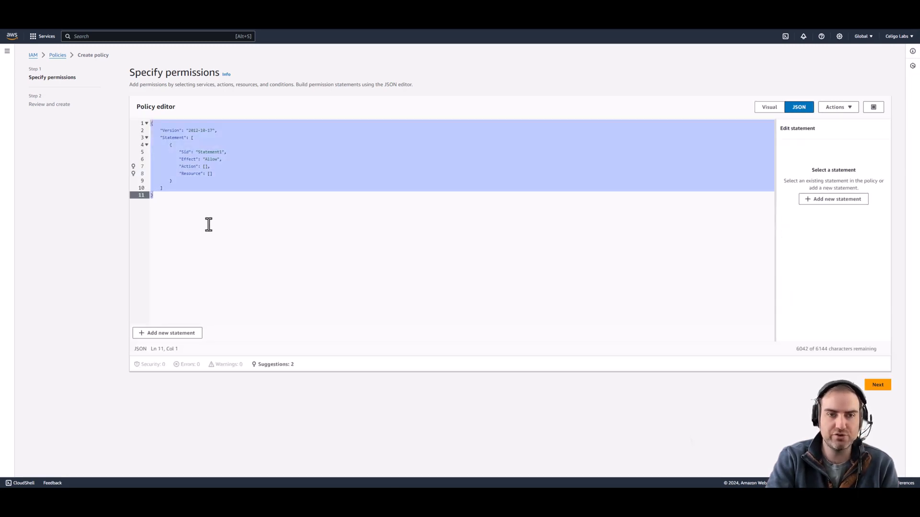
type("{     \"Version\": \"2012-10-17\",     \"Statement\": [         {             \"Effect\": \"Allow\",             \"Action\": [               \"s3:GetObject\",               \"s3:GetObjectVersion\"             ],             \"Resource\": \"arn:aws:s3:::<bucket>/<prefix>/*\"         },         {             \"Effect\": \"Allow\",             \"Action\": [                 \"s3:ListBucket\",                 \"s3:GetBucketLocation\"             ],             \"Resource\": \"arn:aws:s3:::<bucket>\",             \"Condition\": {                 \"StringLike\": {                     \"s3:prefix\": [                         \"<prefix>/*\"                     ]                 }             }         }     ] }")
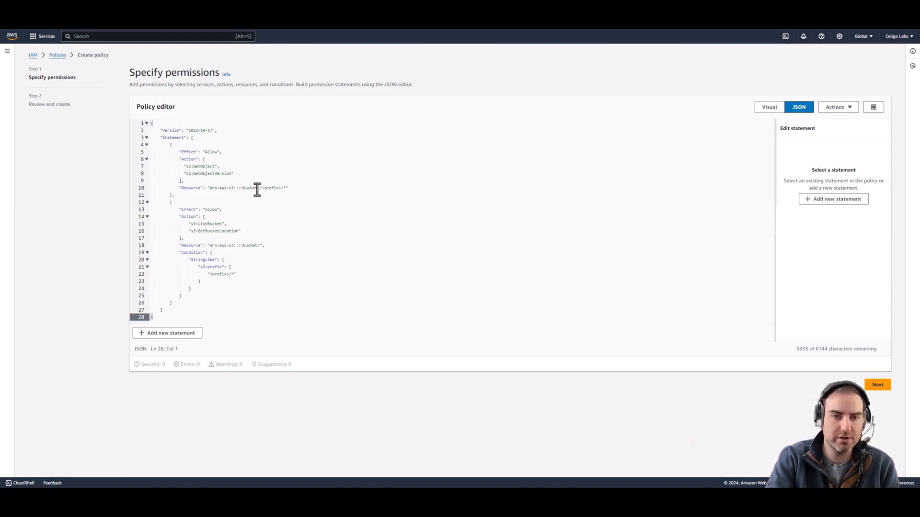
Set the bucket in both policy Resource ARNs to celigo-labs-snowpipe and remove the prefix placeholder from the first one
left_click_drag(261, 189, 280, 189)
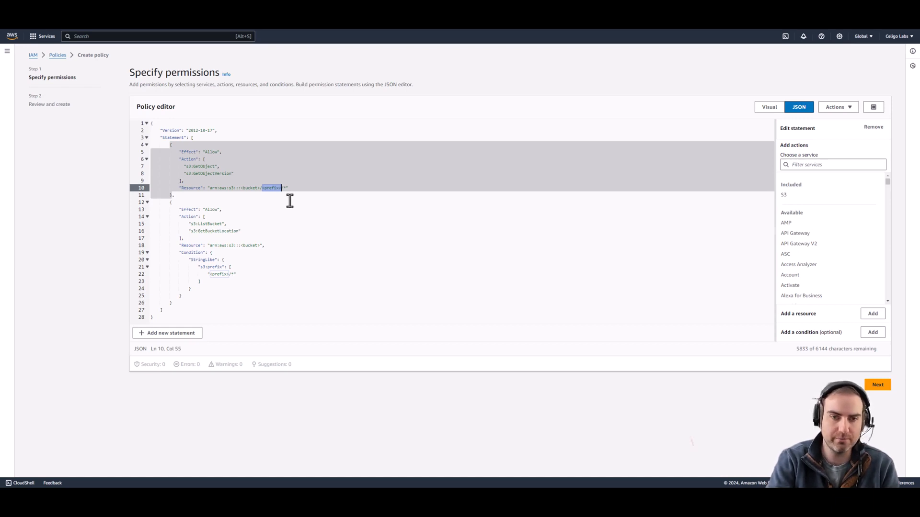
key("BackSpace")
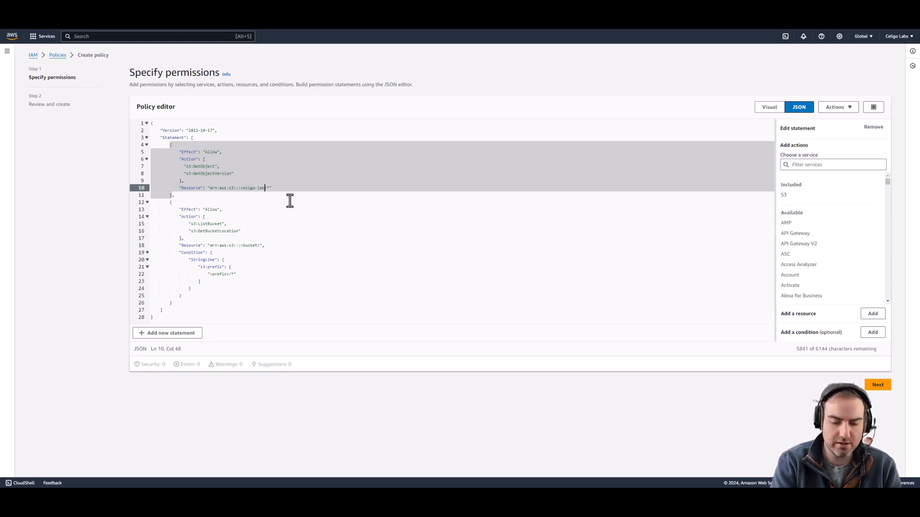
type("s-snowpipe")
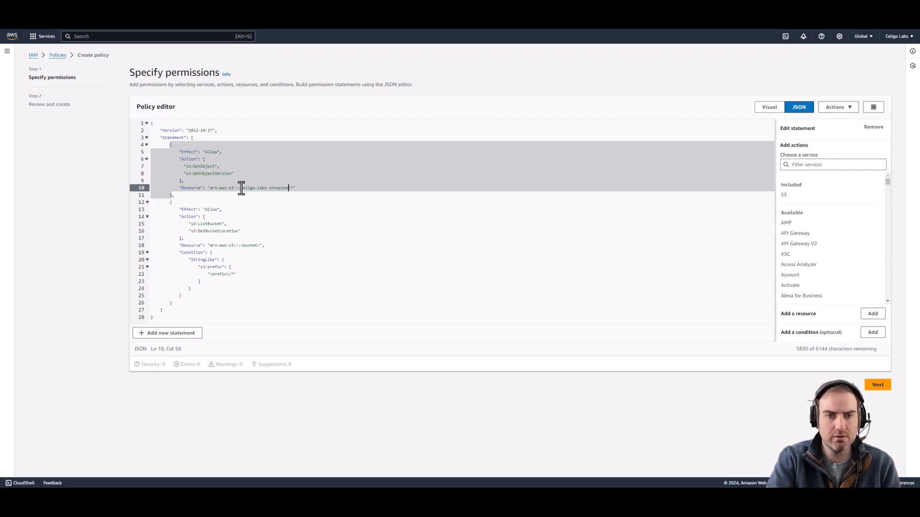
left_click_drag(241, 188, 288, 188)
key("ctrl+c")
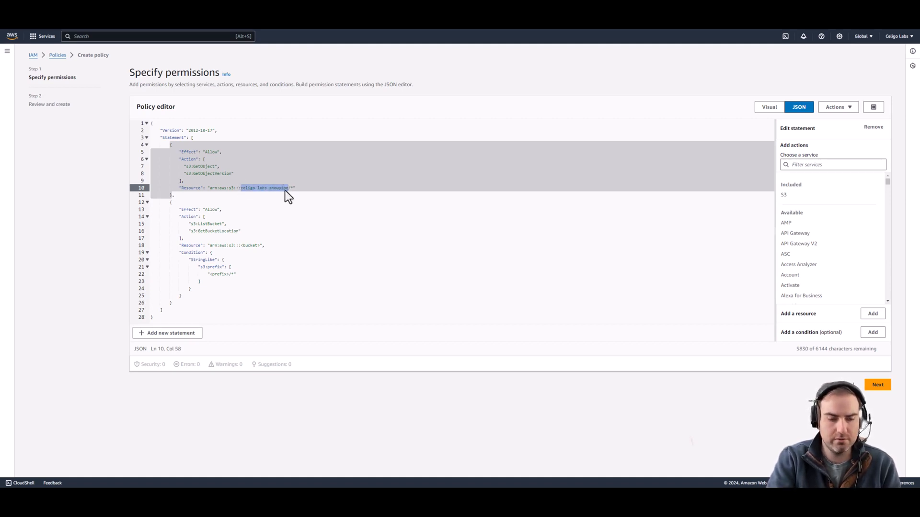
left_click_drag(241, 246, 260, 245)
key("ctrl+v")
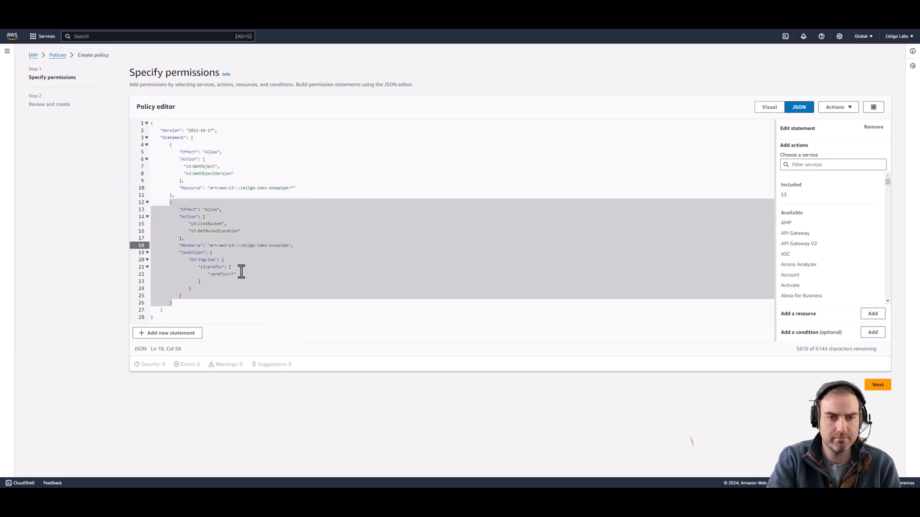
Reduce the s3:prefix condition value to * and continue to the policy review
left_click_drag(209, 274, 231, 274)
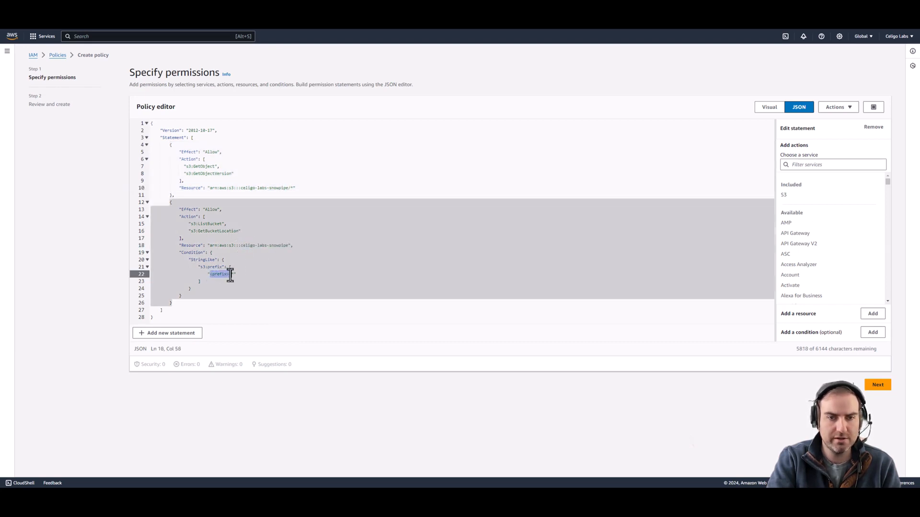
key("BackSpace")
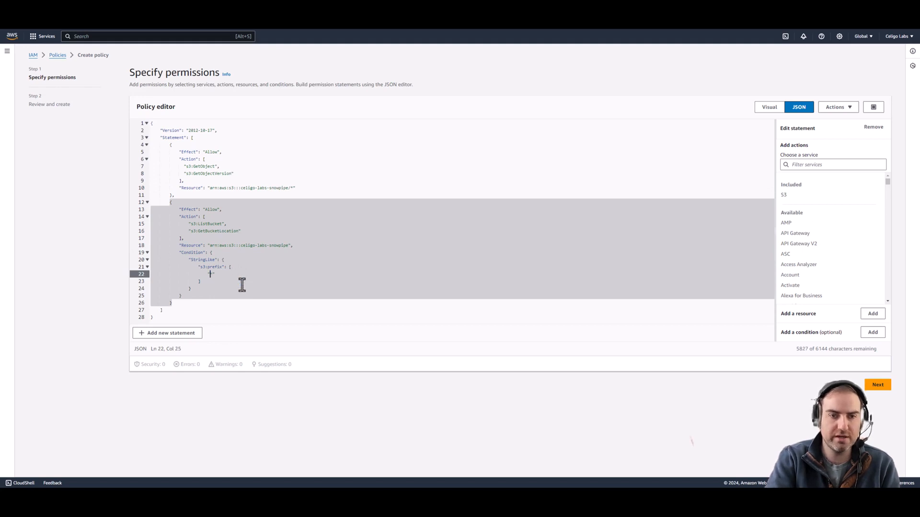
left_click(261, 174)
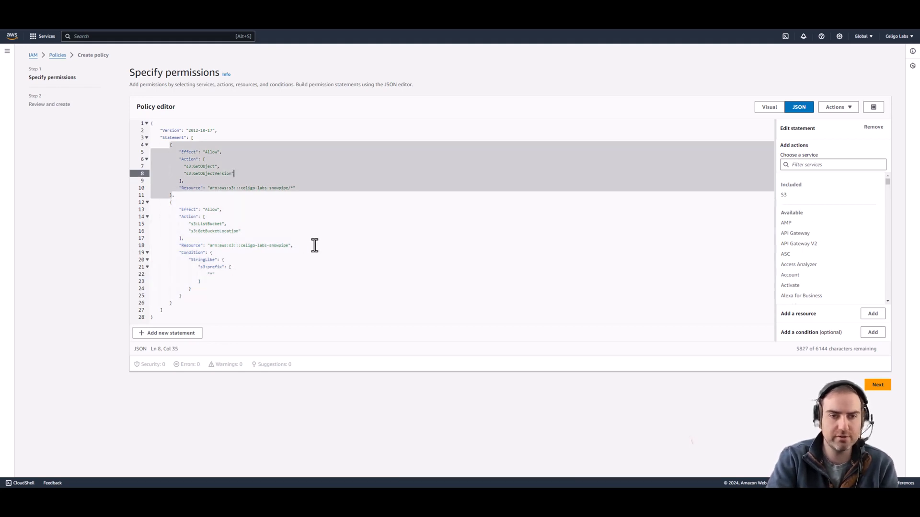
left_click(879, 386)
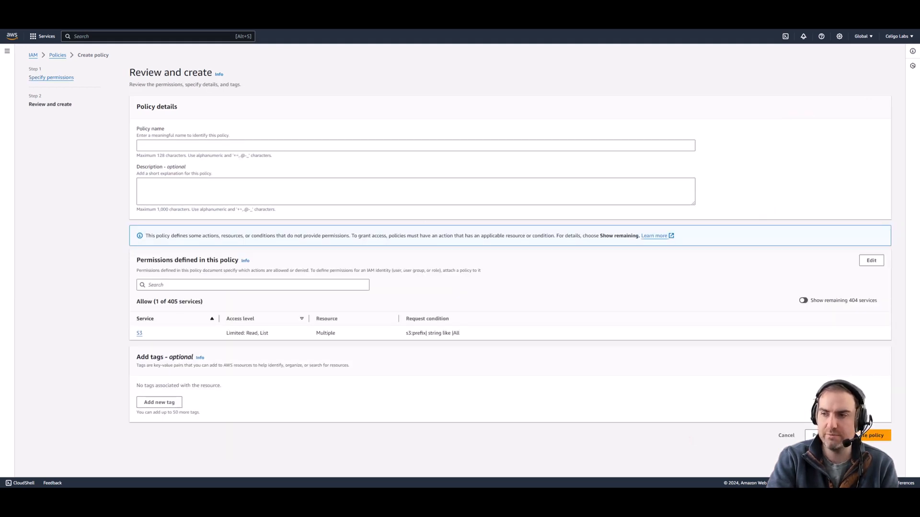
Name the policy celigo-labs-snowpipe-snowflake-access and create it
left_click(254, 144)
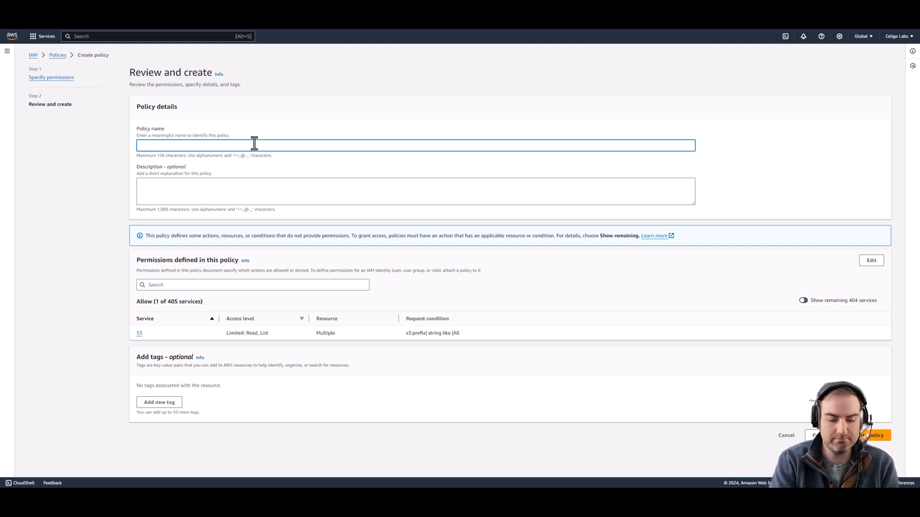
type("celigo-")
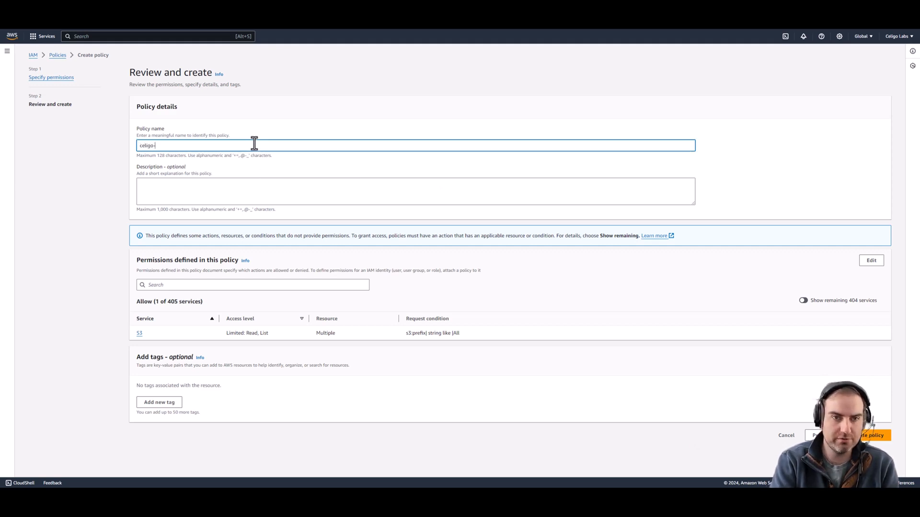
type("labs-snowf")
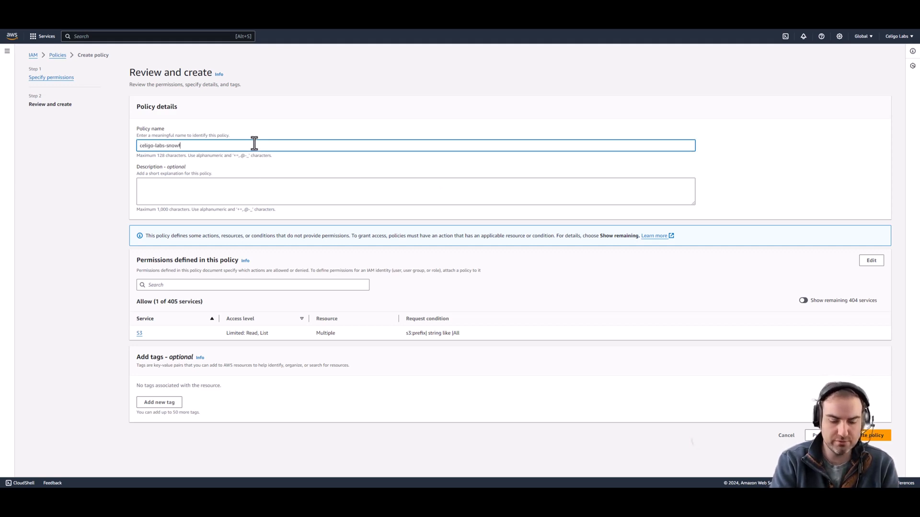
type("lake-acces")
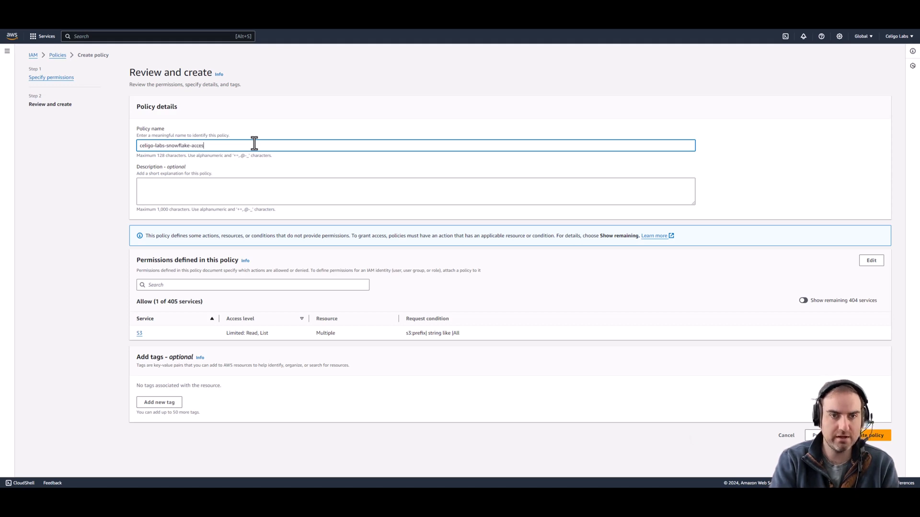
type("s")
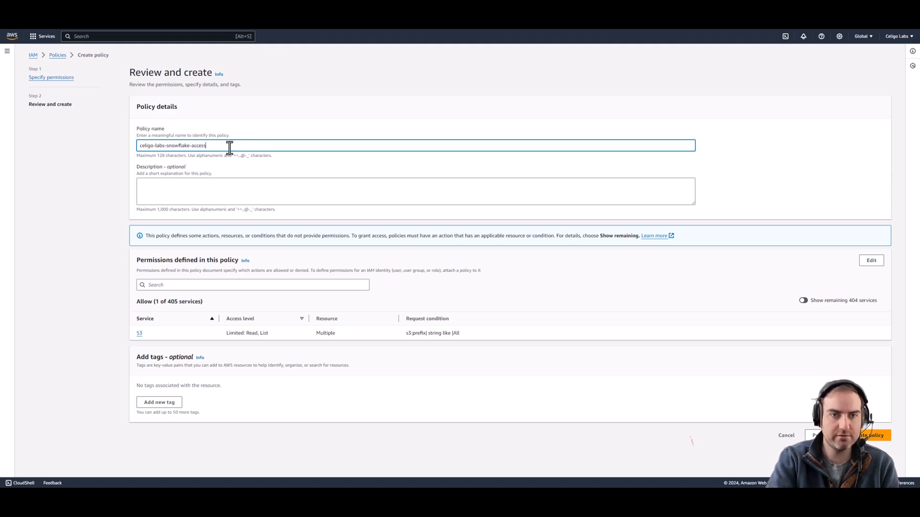
left_click(170, 150)
type("snowpipe")
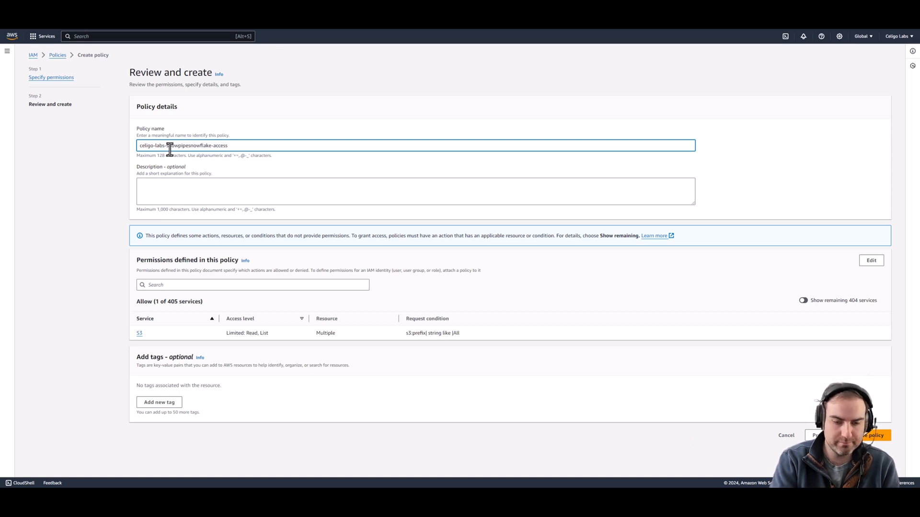
type("-")
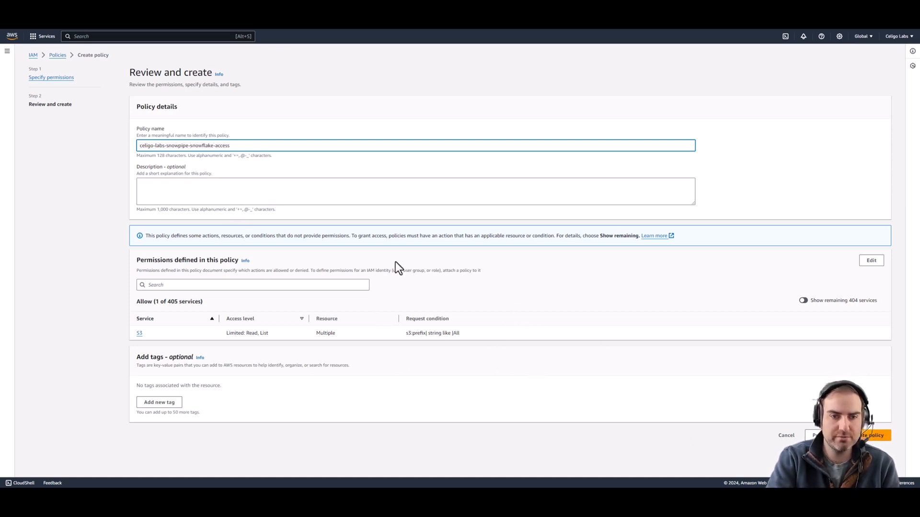
left_click(875, 435)
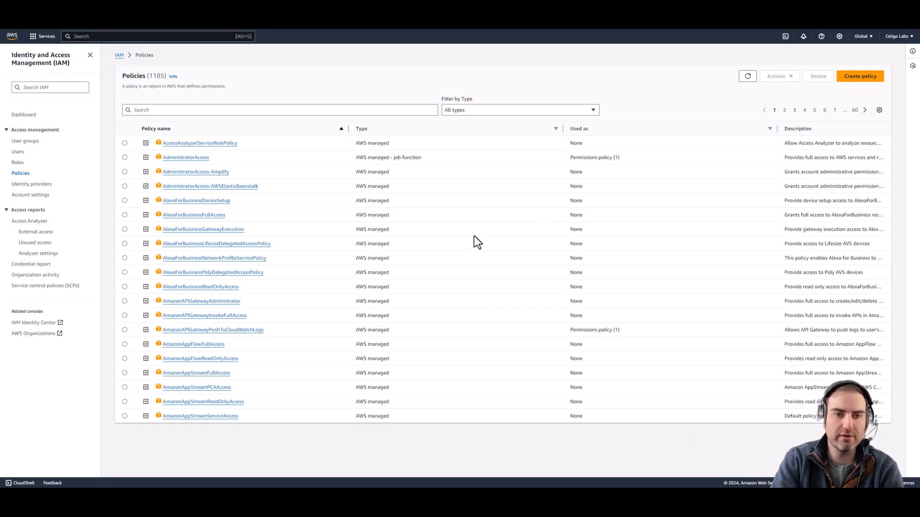
Start a new IAM role trusting this AWS account, require the placeholder external ID 0000, and continue to its permissions
left_click(19, 163)
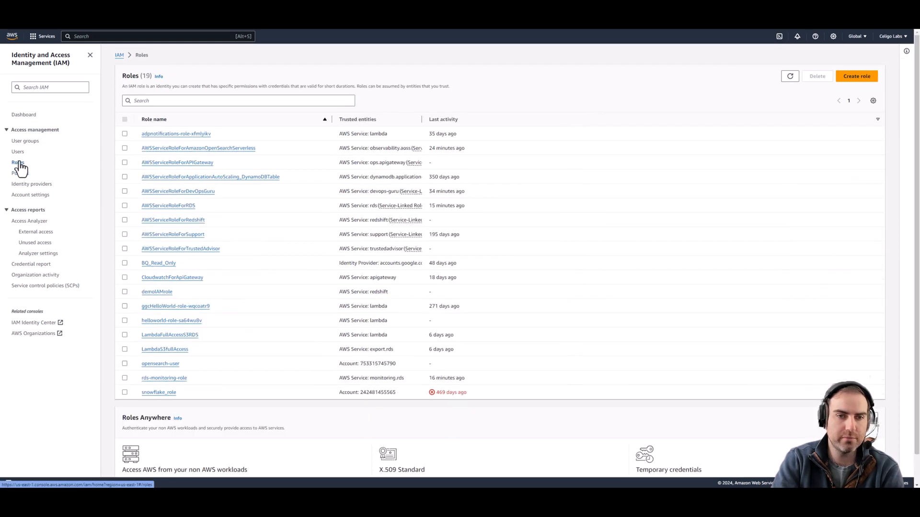
left_click(856, 76)
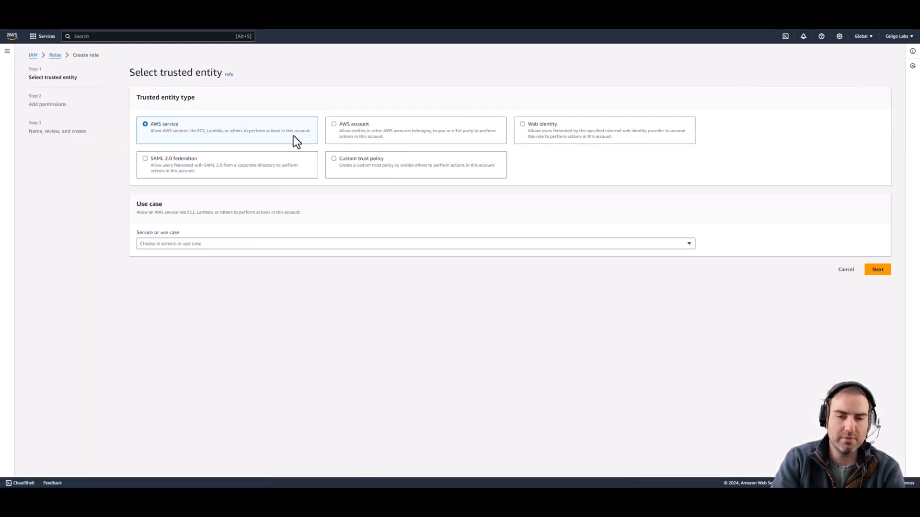
left_click(334, 125)
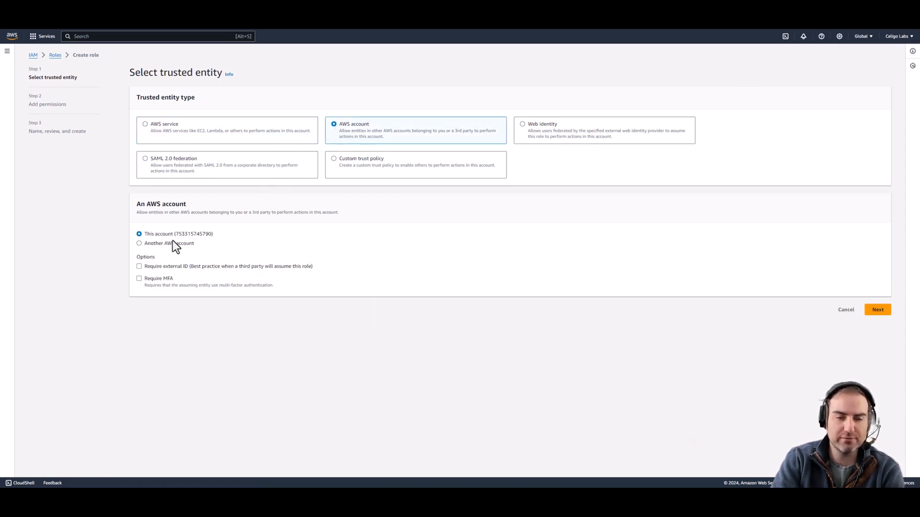
left_click(140, 267)
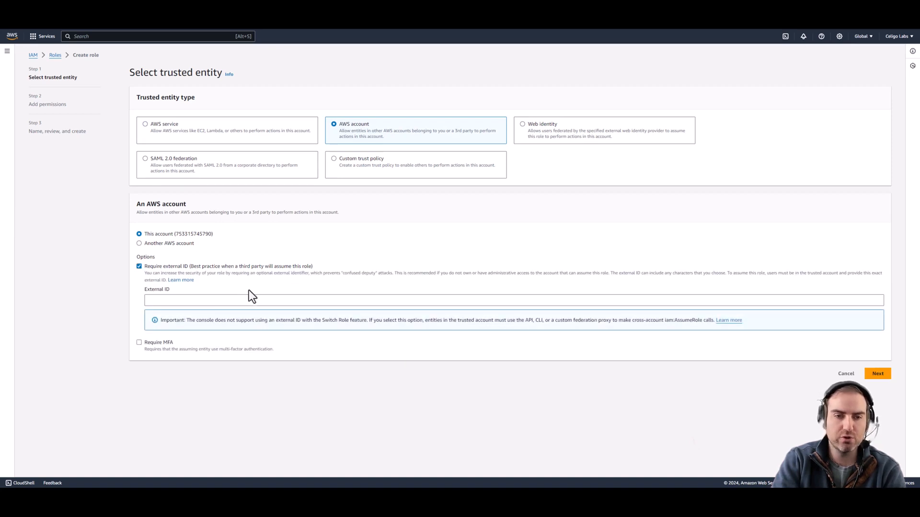
left_click(210, 301)
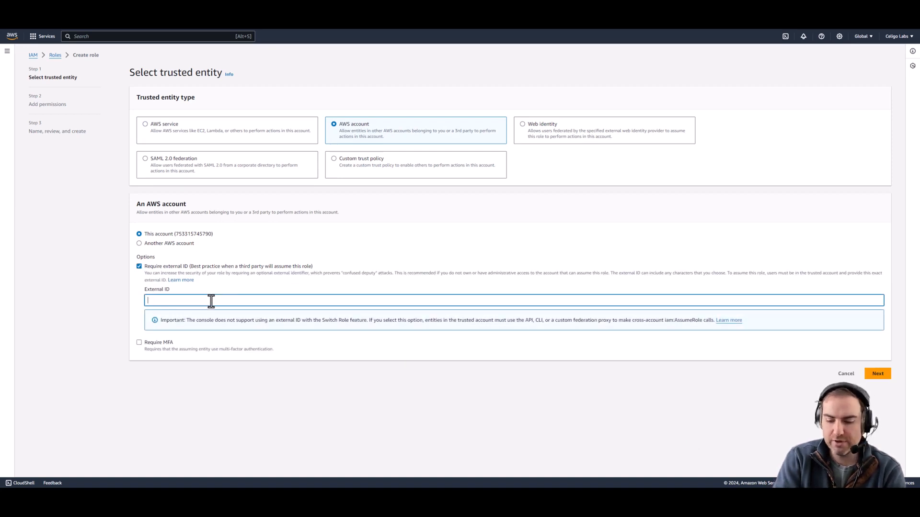
type("0000")
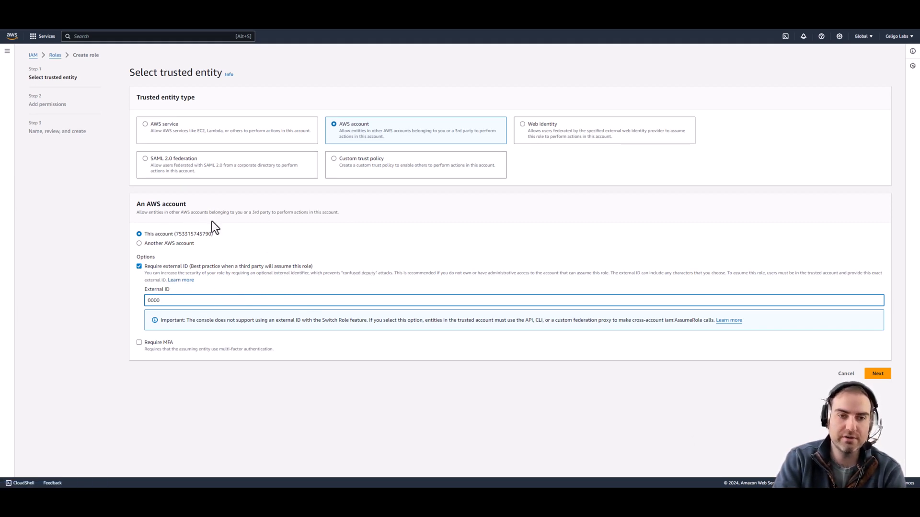
left_click(879, 375)
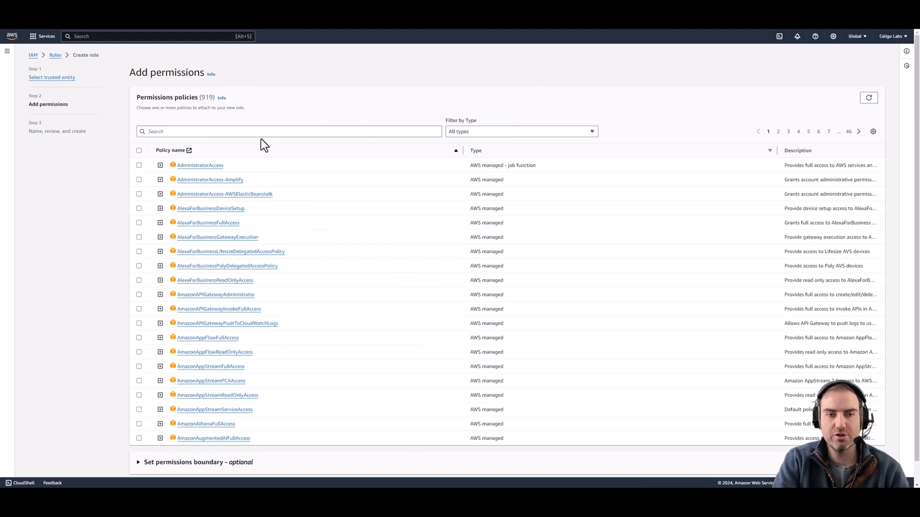
Attach the celigo-labs-snowpipe-snowflake-access policy to the new role and continue to the review
left_click(248, 130)
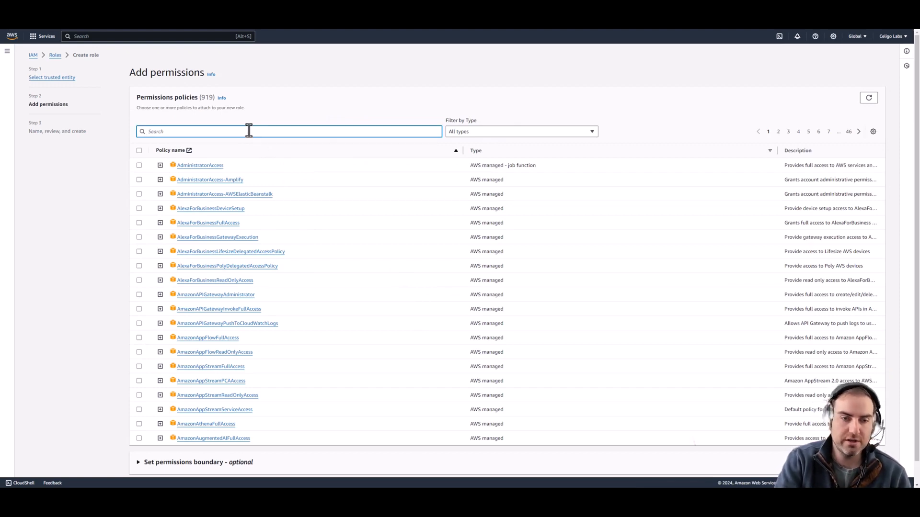
type("snowp")
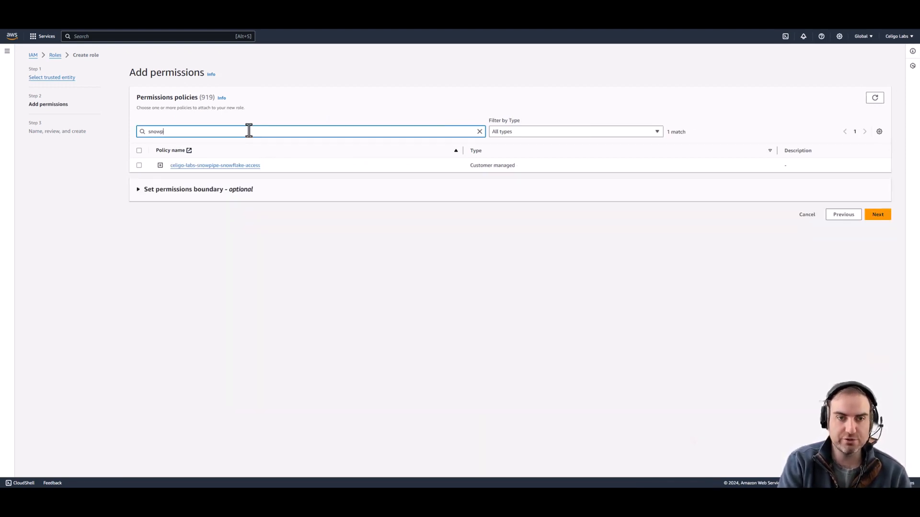
left_click(138, 165)
left_click(880, 216)
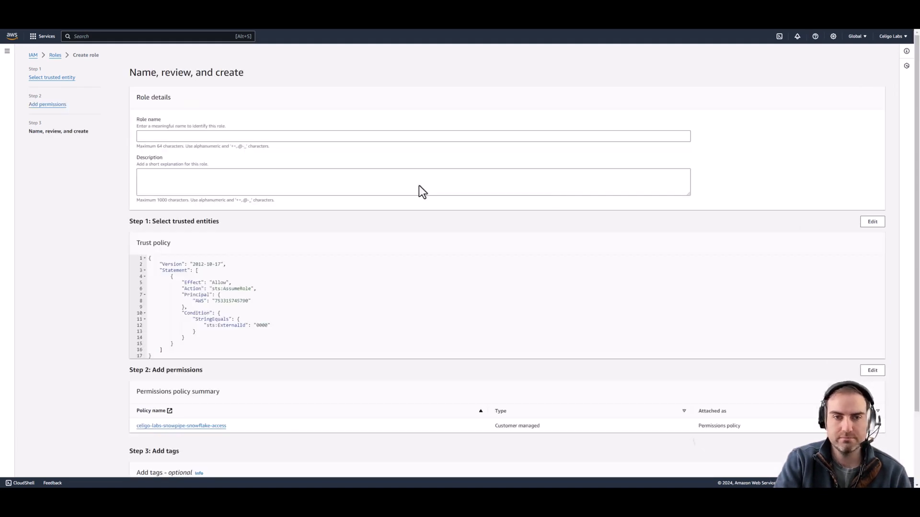
Name the role celigo-labs-snowpipe-role and create it
left_click(230, 137)
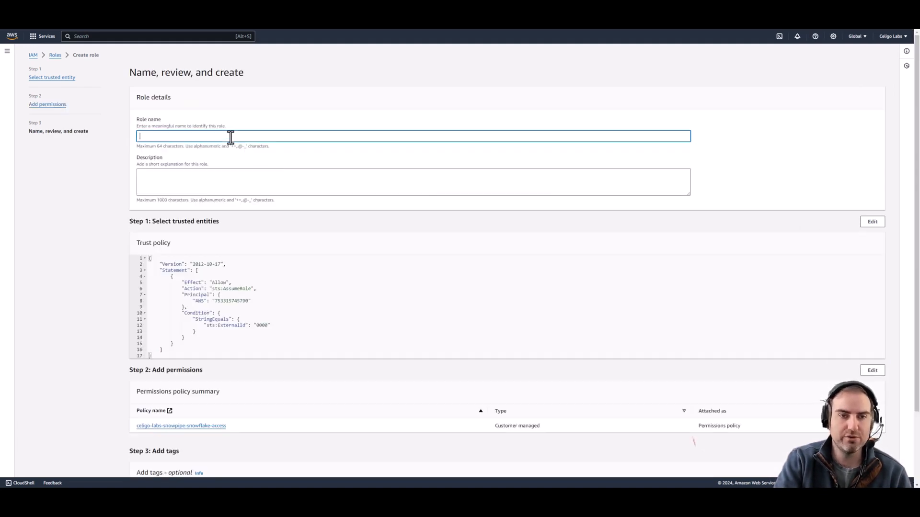
type("celi")
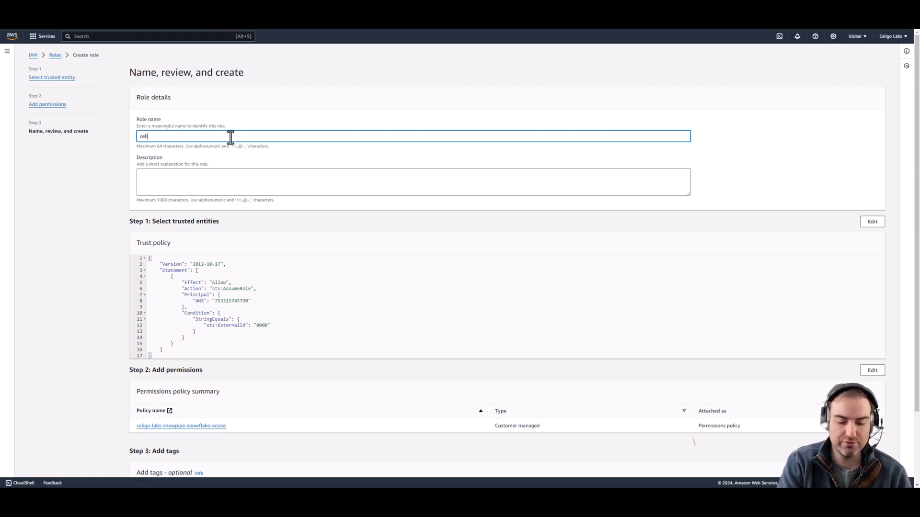
type("go-la")
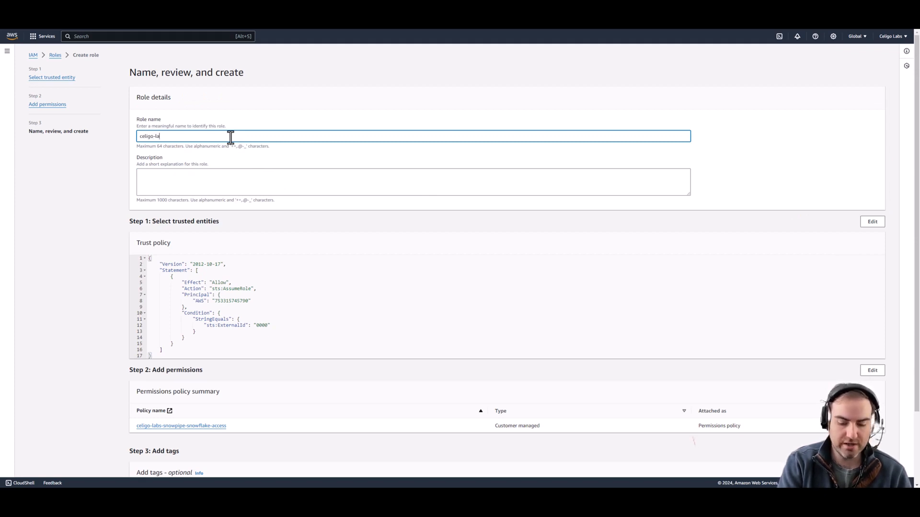
type("bs-snow")
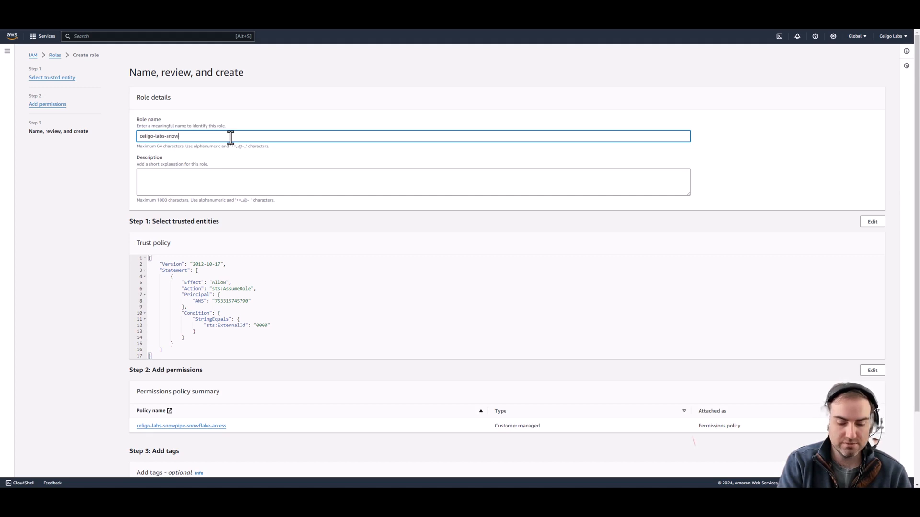
type("pipe-ro")
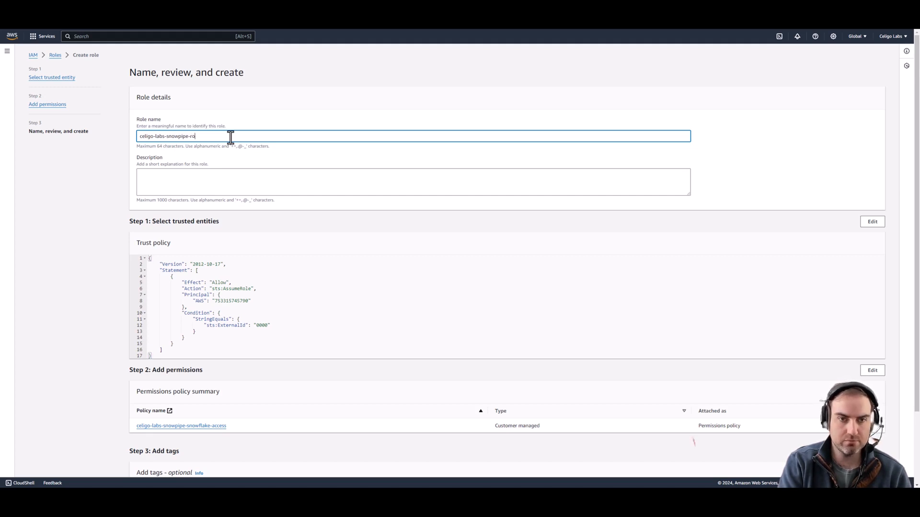
type("le")
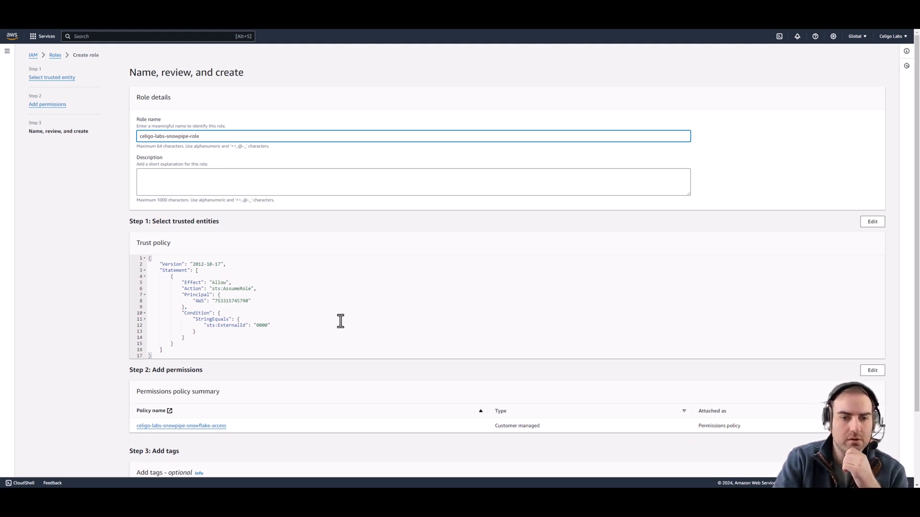
scroll(341, 331, "down", 2)
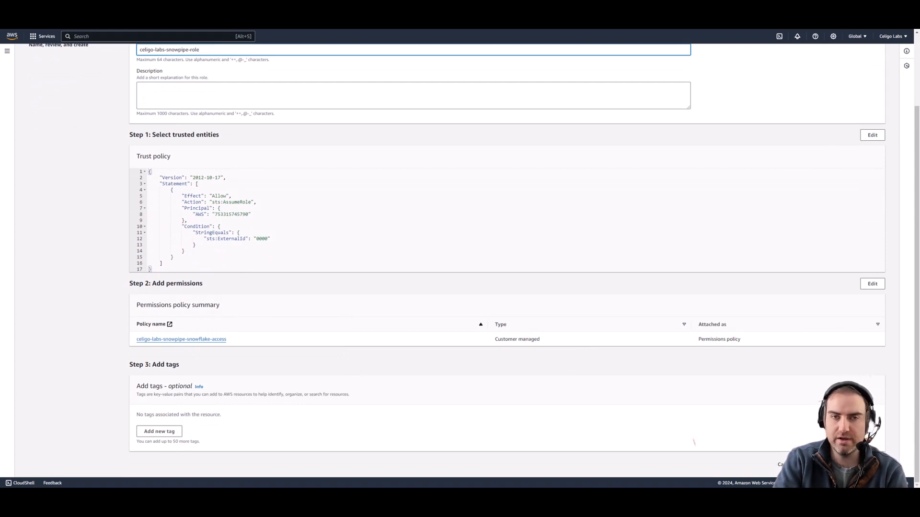
left_click(860, 464)
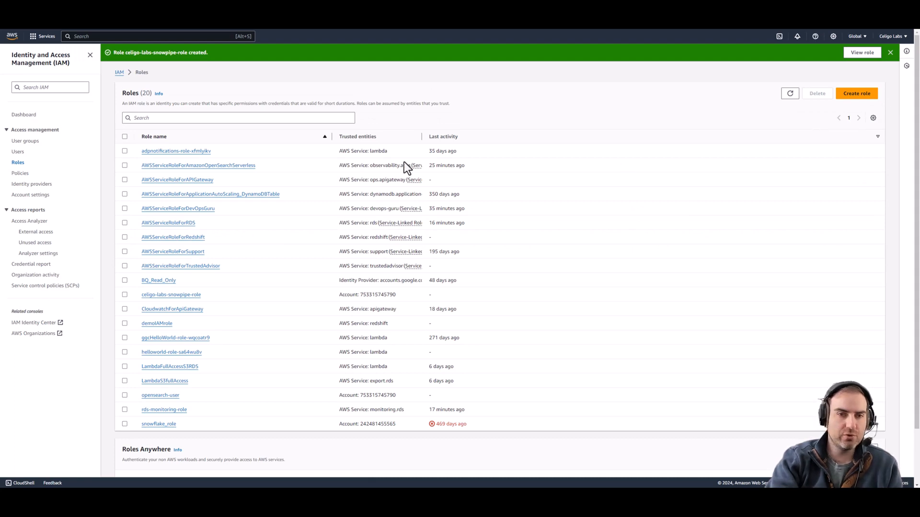
Search the roles for snow, open celigo-labs-snowpipe-role and copy its ARN
left_click(249, 120)
type("snow")
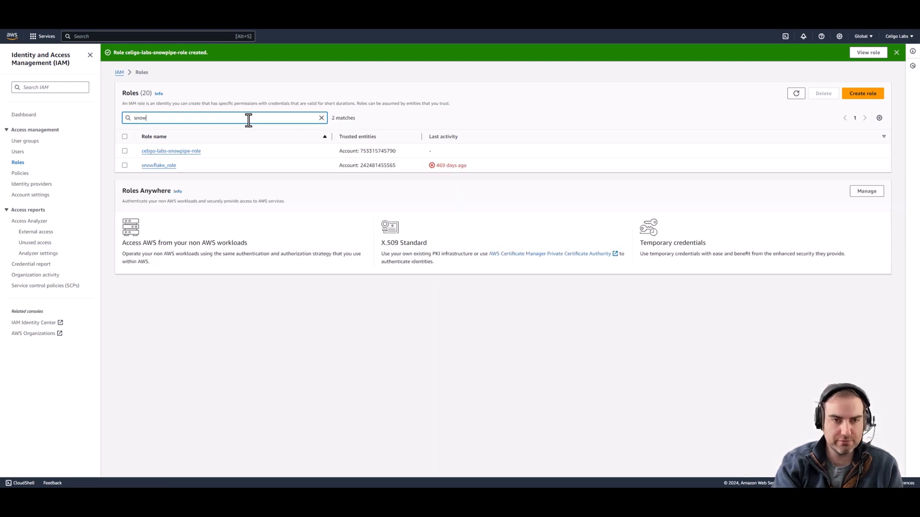
left_click(171, 151)
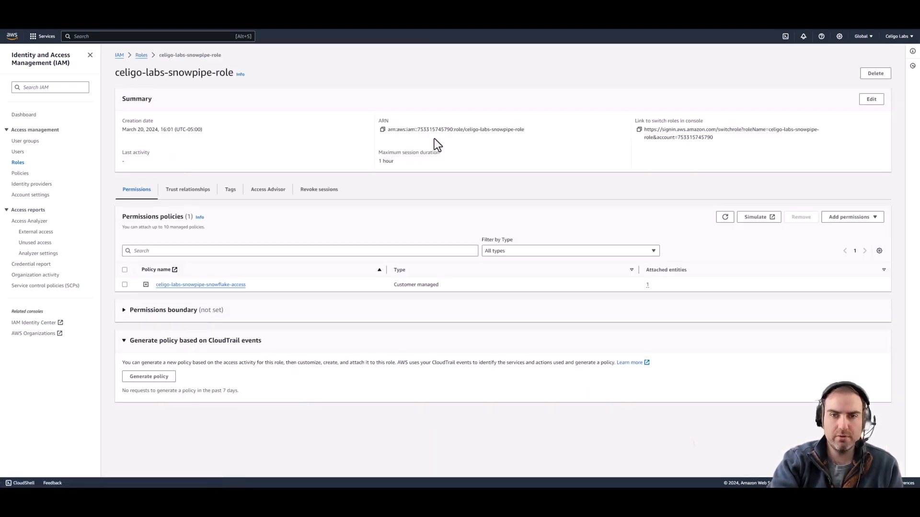
left_click(382, 129)
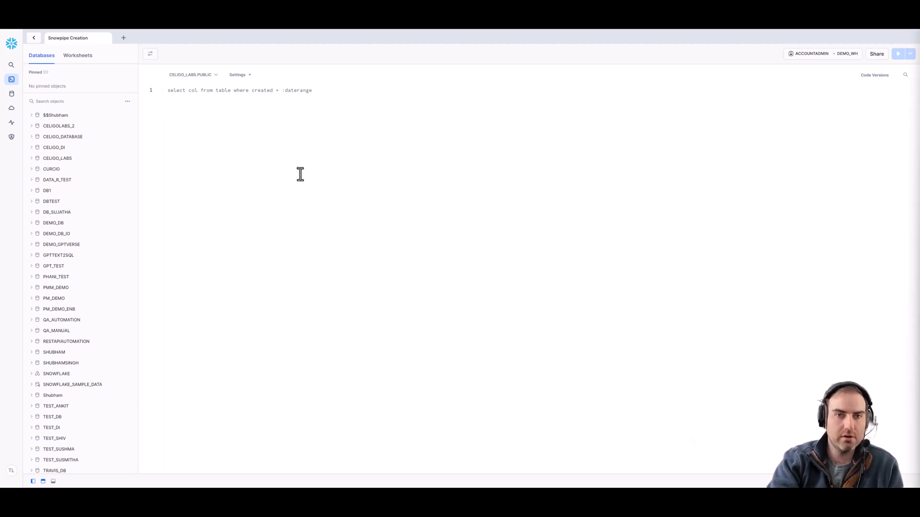
In the Snowflake Snowpipe Creation worksheet, paste the CREATE STORAGE INTEGRATION template for S3 and name the integration CELIGO_LABS_SNOWPIPE
key("ctrl+a")
key("ctrl+v")
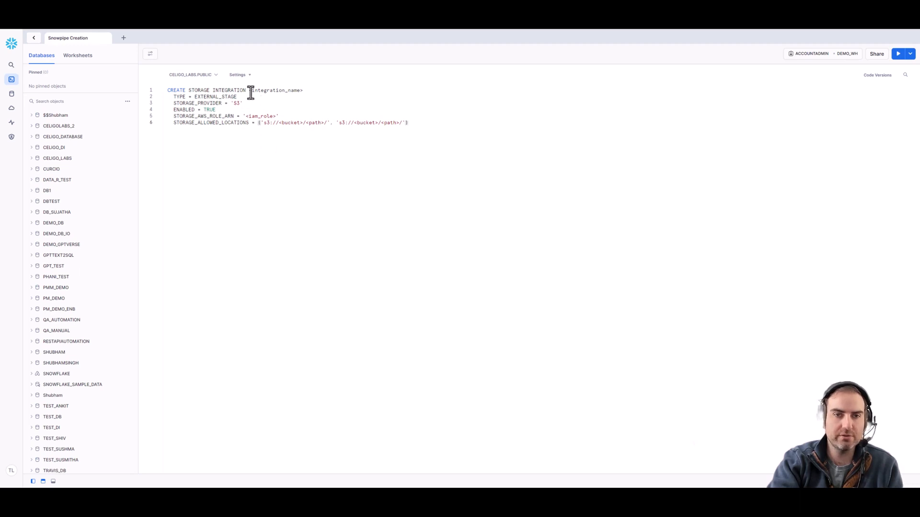
left_click_drag(249, 91, 303, 91)
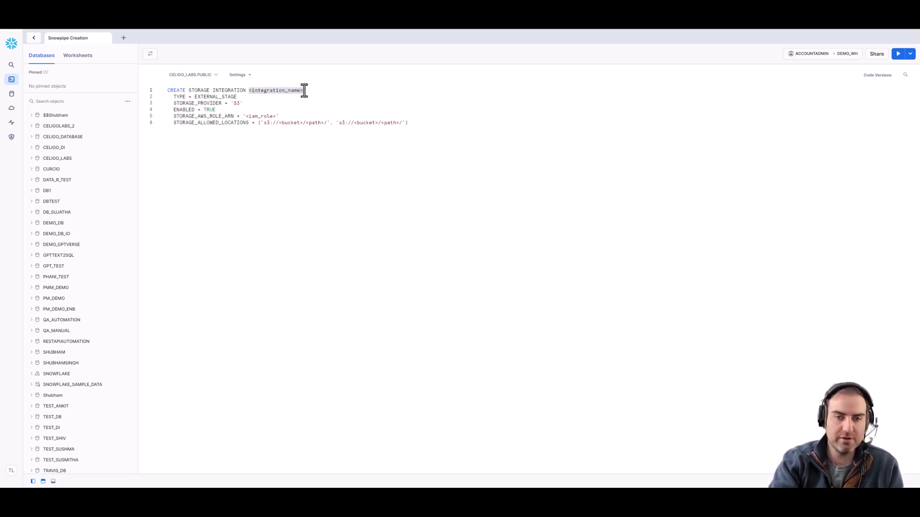
type("CELIGO")
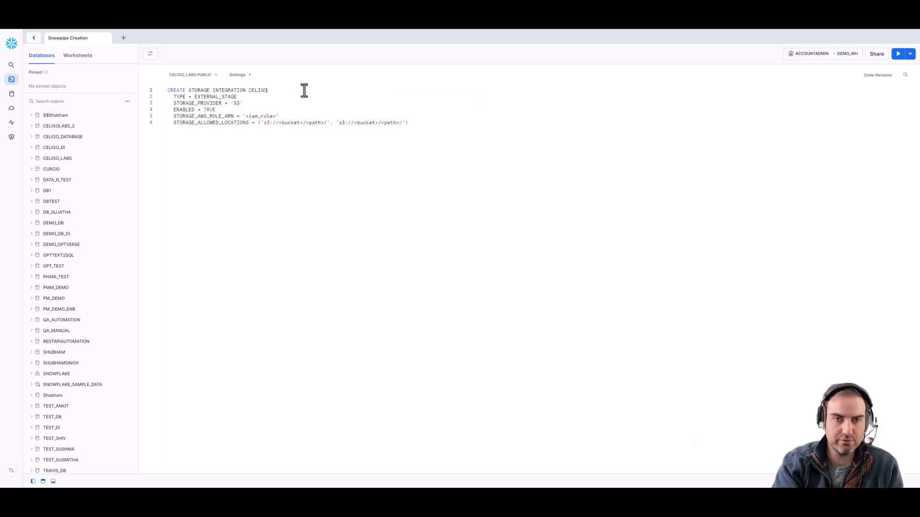
type("_LABS")
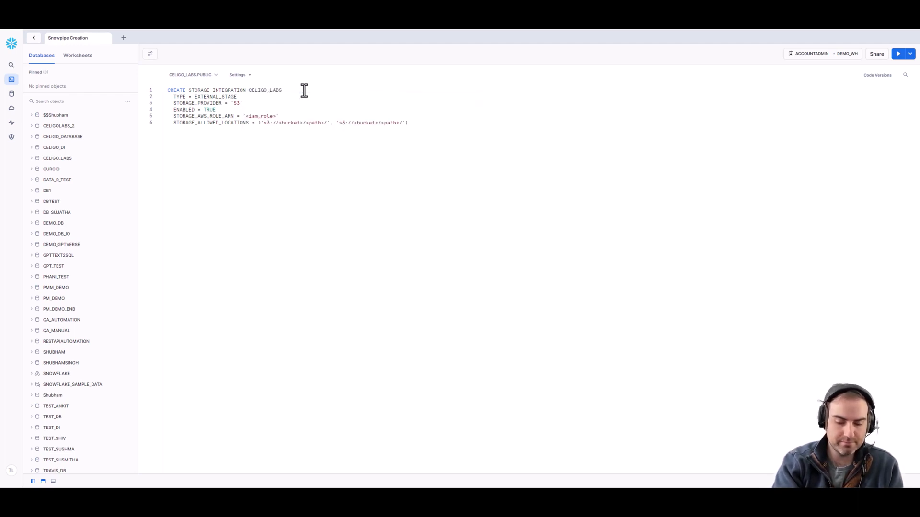
type("_SNOWPIPE")
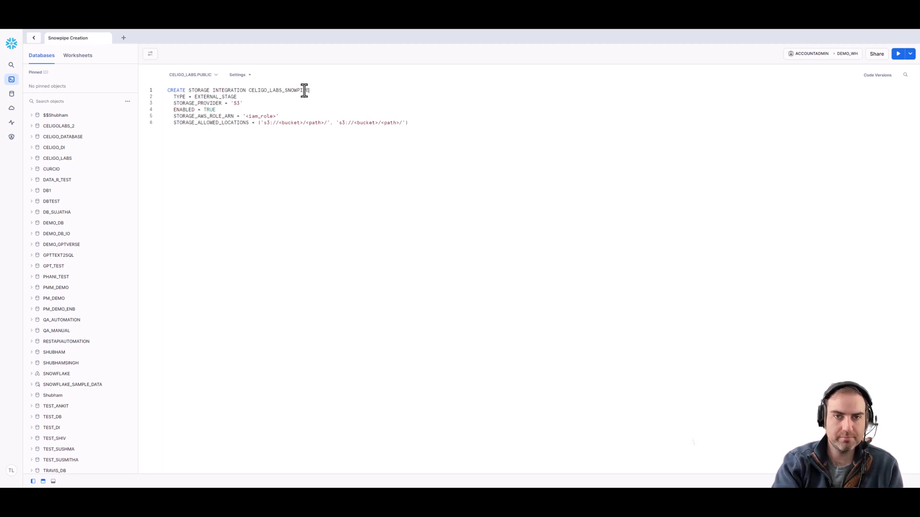
Replace the <iam_role> placeholder in STORAGE_AWS_ROLE_ARN with the copied ARN of celigo-labs-snowpipe-role
double_click(220, 96)
double_click(236, 103)
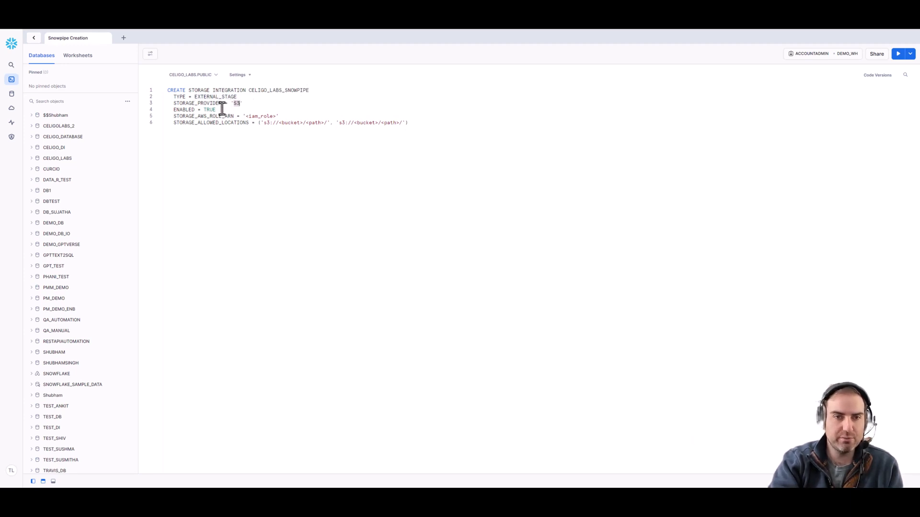
left_click_drag(245, 116, 274, 116)
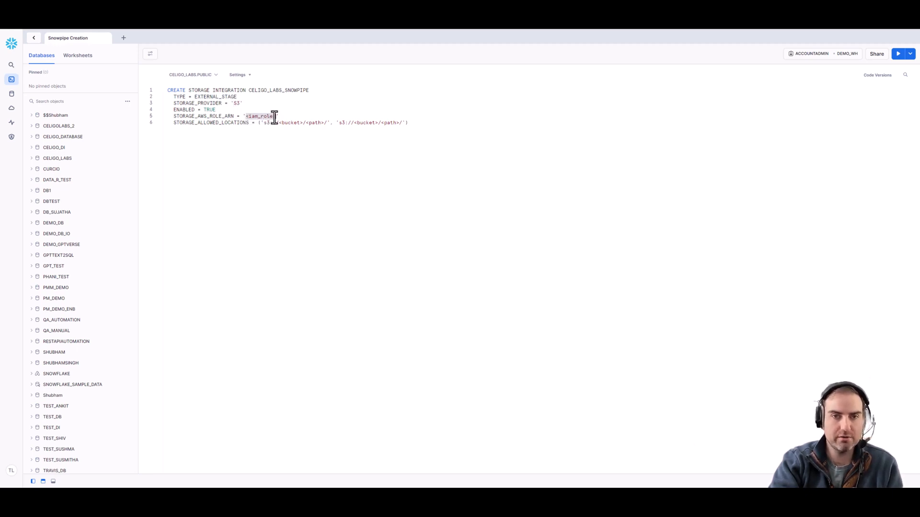
key("super+v")
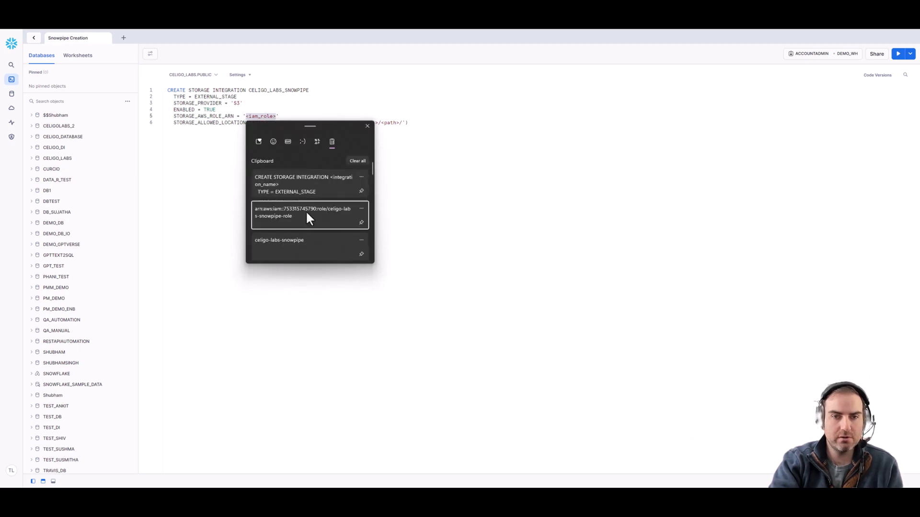
left_click(305, 216)
left_click(356, 102)
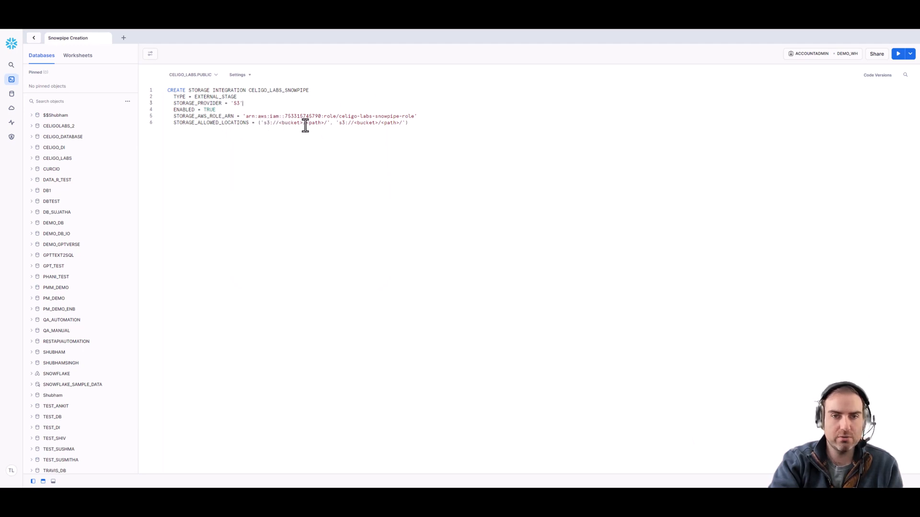
Reduce STORAGE_ALLOWED_LOCATIONS to the single entry 's3://<bucket>/' by removing the second location and the first one's path placeholder
left_click_drag(305, 123, 403, 123)
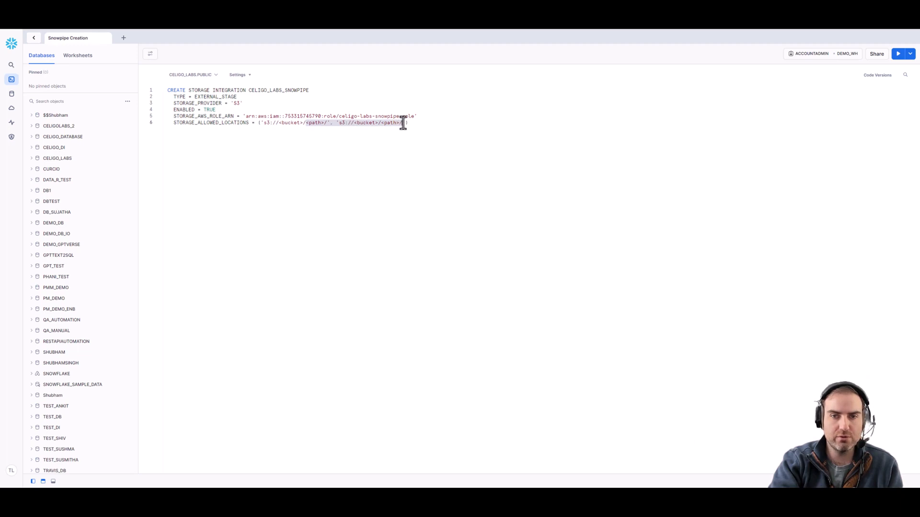
left_click(341, 123)
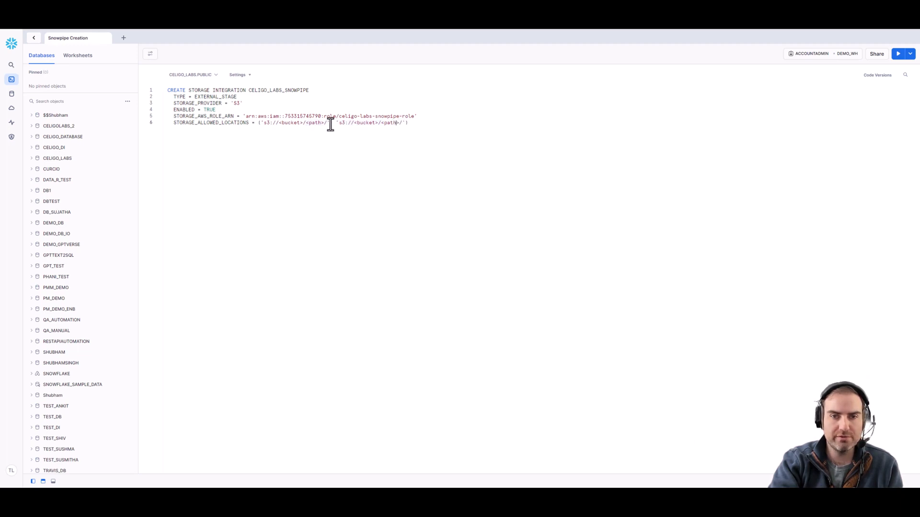
left_click_drag(330, 124, 404, 124)
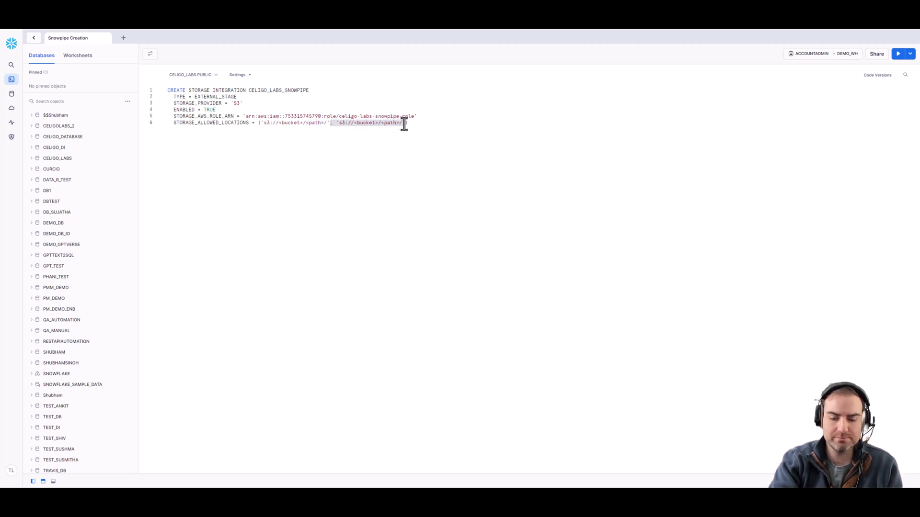
key("BackSpace")
key("BackSpace")
key("BackSpace")
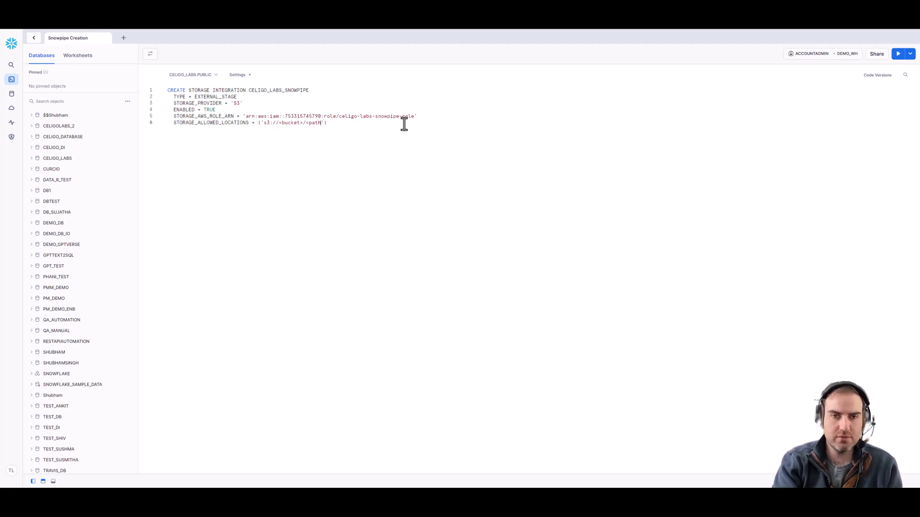
key("BackSpace")
key("BackSpace")
key("BackSpace")
key("BackSpace")
key("BackSpace")
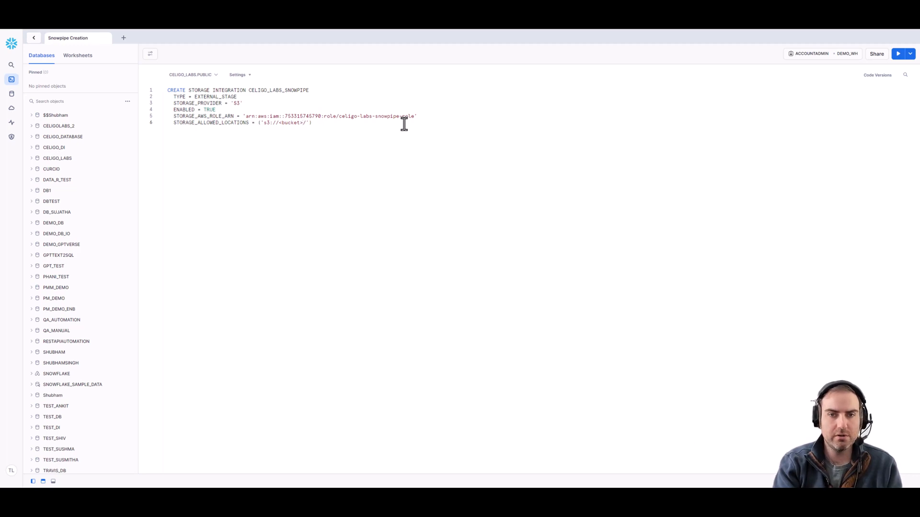
Replace the bucket placeholder in STORAGE_ALLOWED_LOCATIONS to make it 's3://celigo-labs-snowpipe' and end the statement with a semicolon
key("BackSpace")
key("BackSpace")
key("BackSpace")
key("BackSpace")
key("BackSpace")
key("BackSpace")
key("BackSpace")
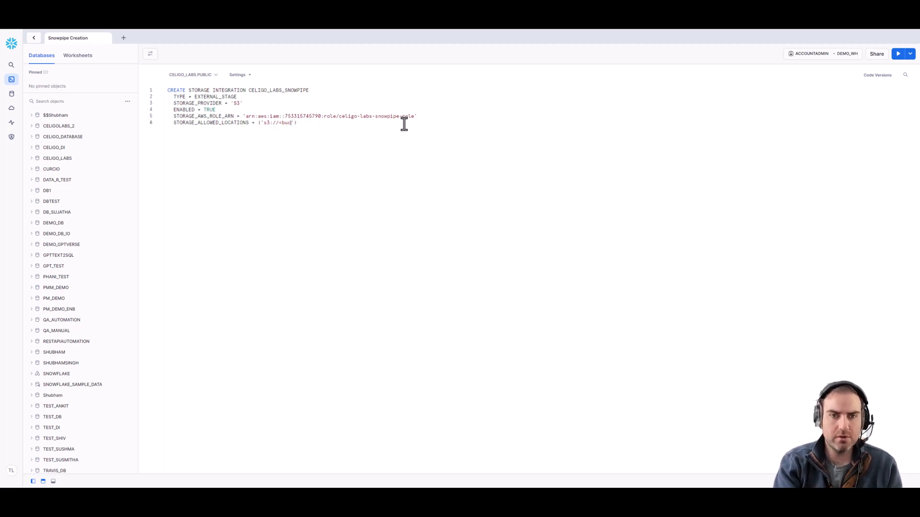
key("BackSpace")
type("celigo")
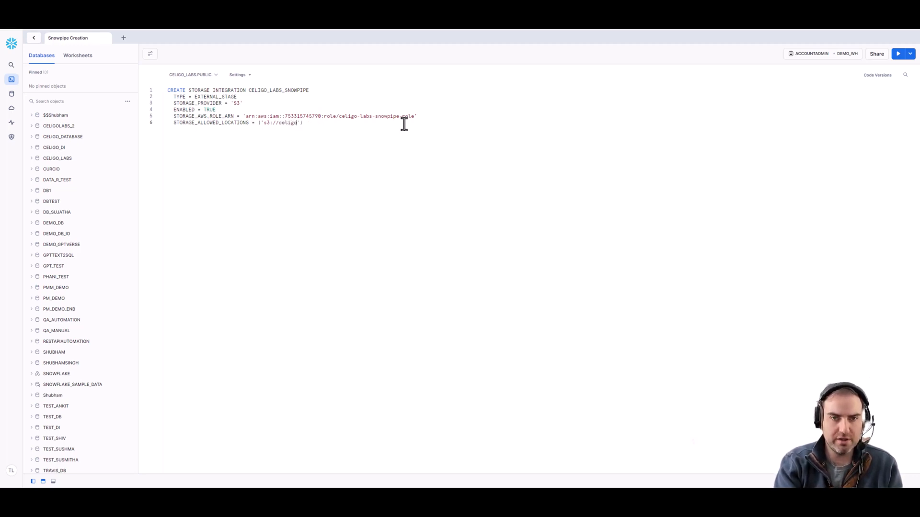
type("-labs-")
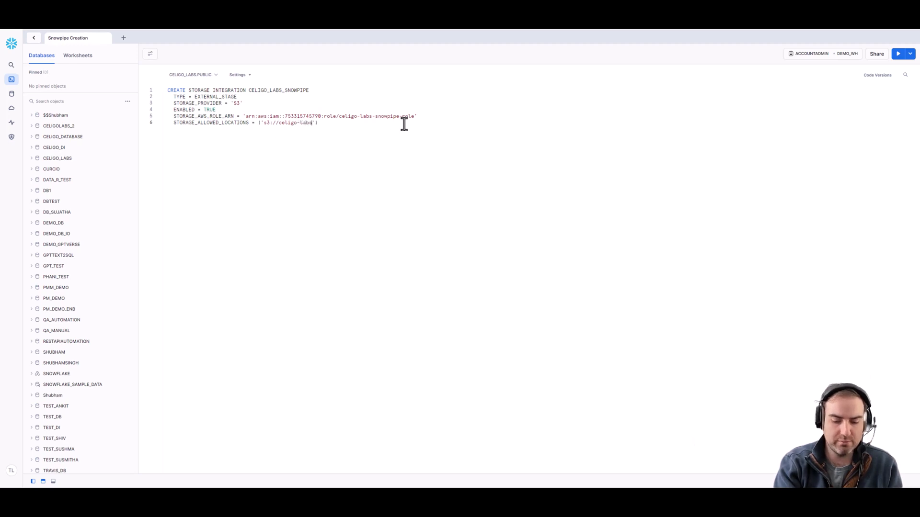
type("snow")
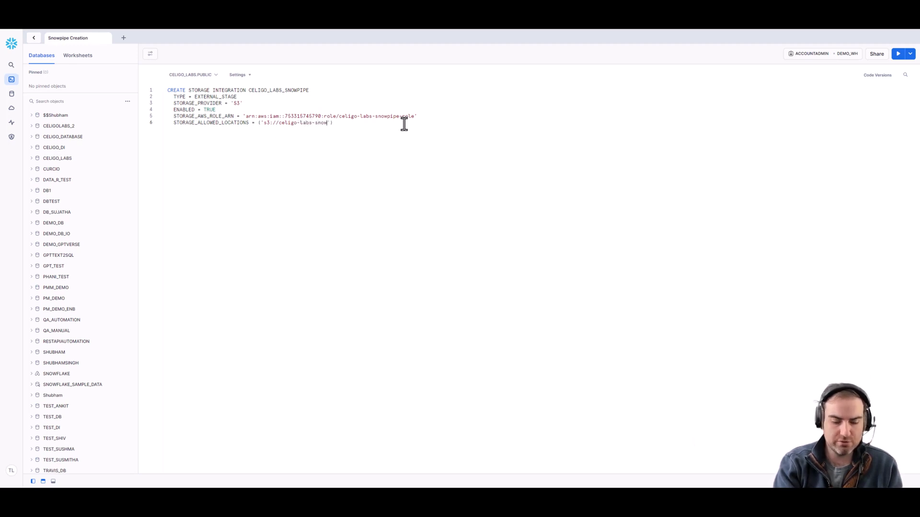
type("pipe")
key("End")
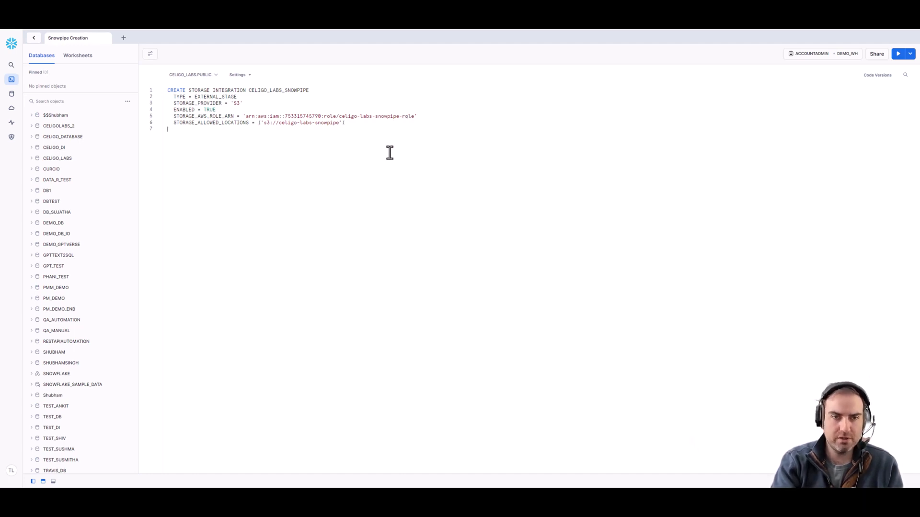
type(";")
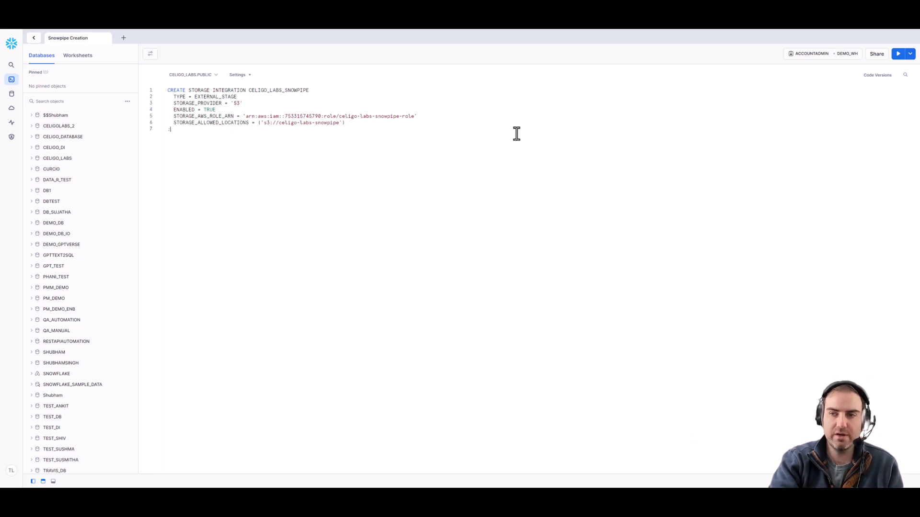
Run the complete CREATE STORAGE INTEGRATION statement, select its status result and enlarge the SQL editor area
left_click_drag(168, 91, 285, 92)
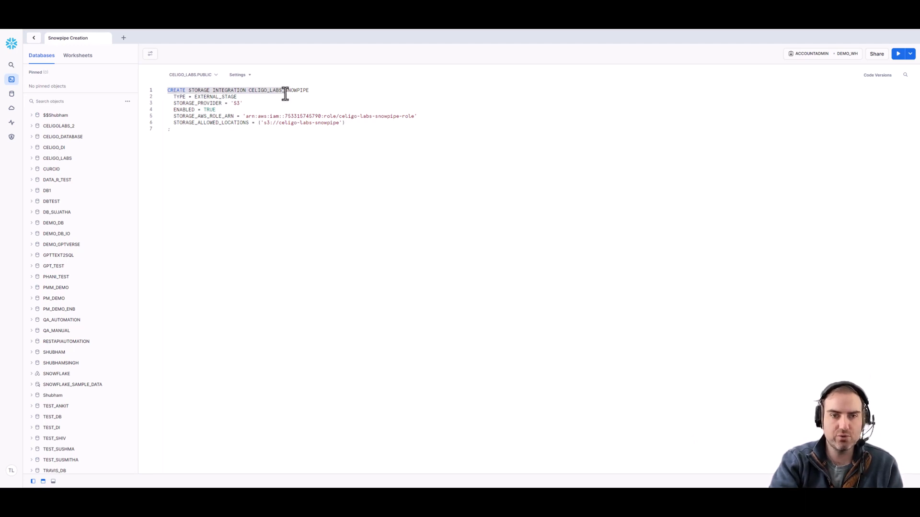
left_click(306, 101)
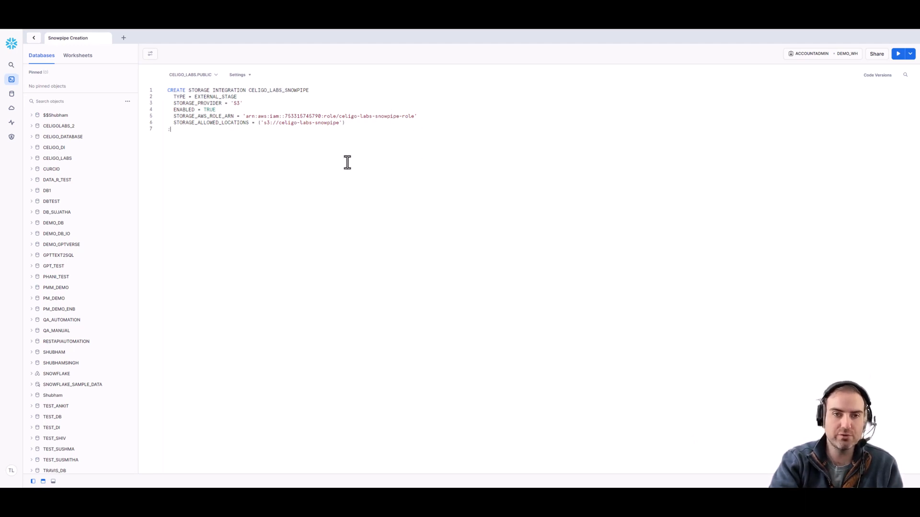
key("ctrl+a")
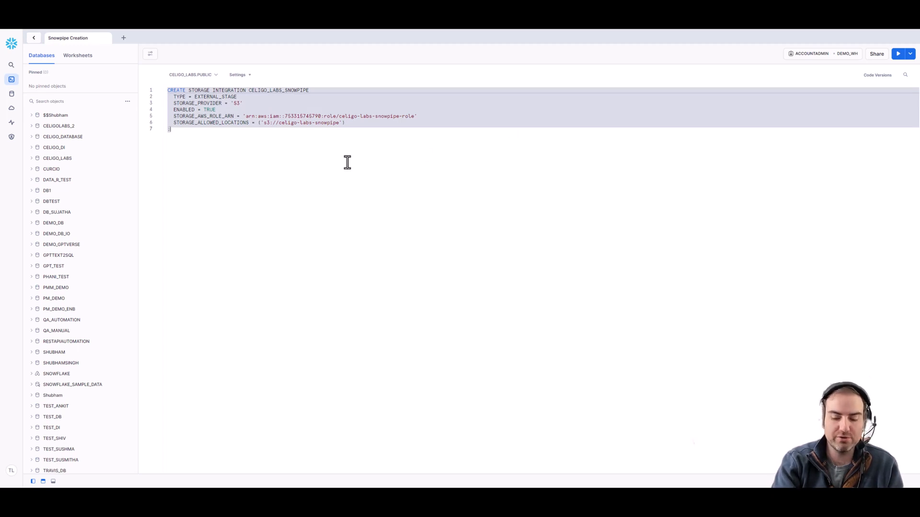
key("ctrl+Return")
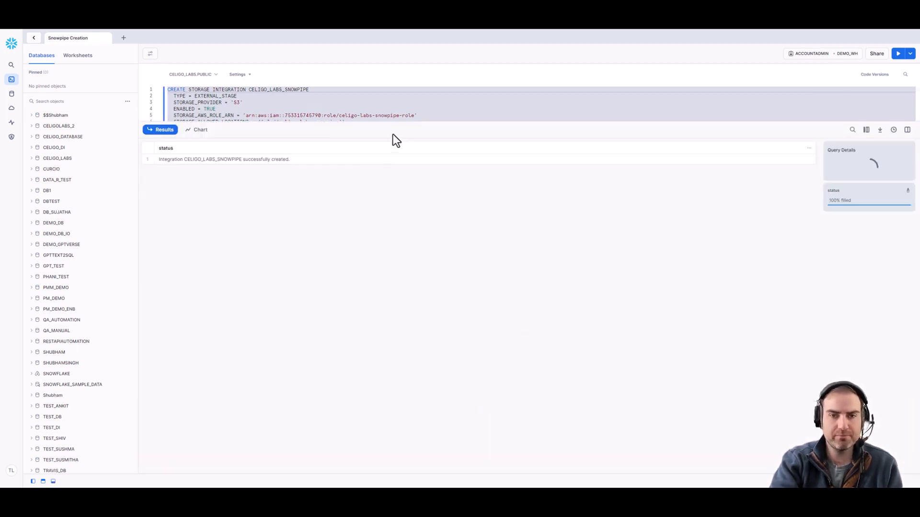
left_click(186, 160)
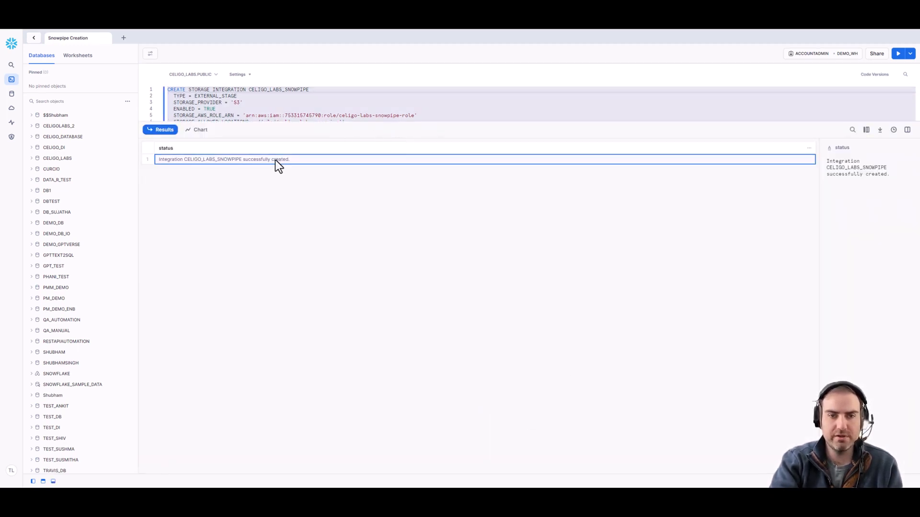
left_click_drag(326, 126, 359, 228)
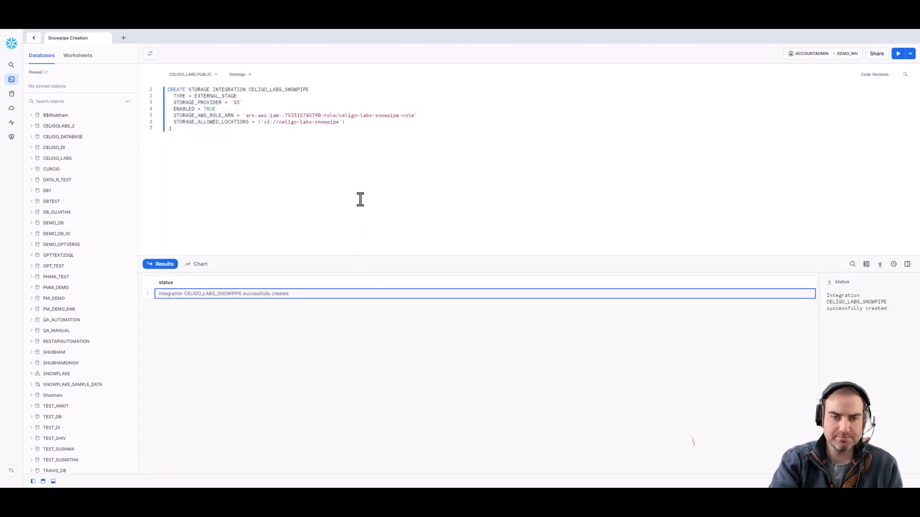
Add the statement desc integration celigo_labs_snowpipe; below the CREATE statement and run it
left_click(249, 149)
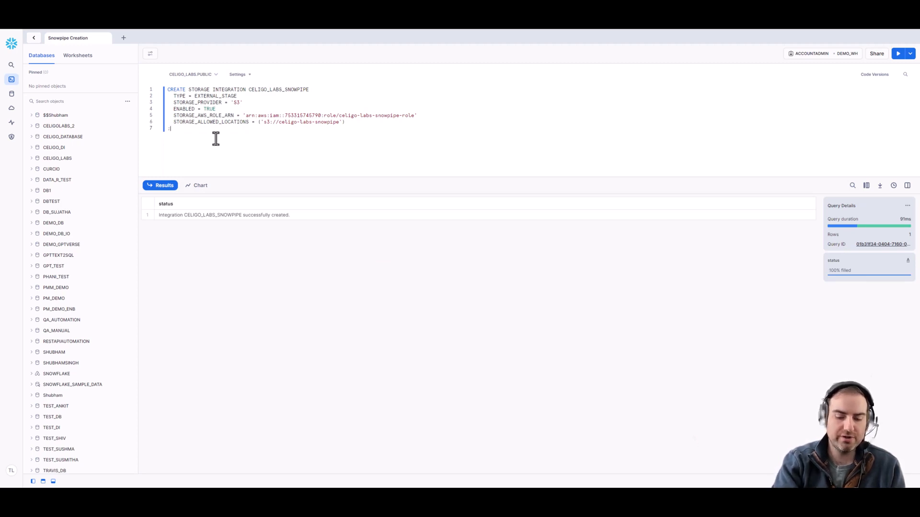
key("Return")
key("Return")
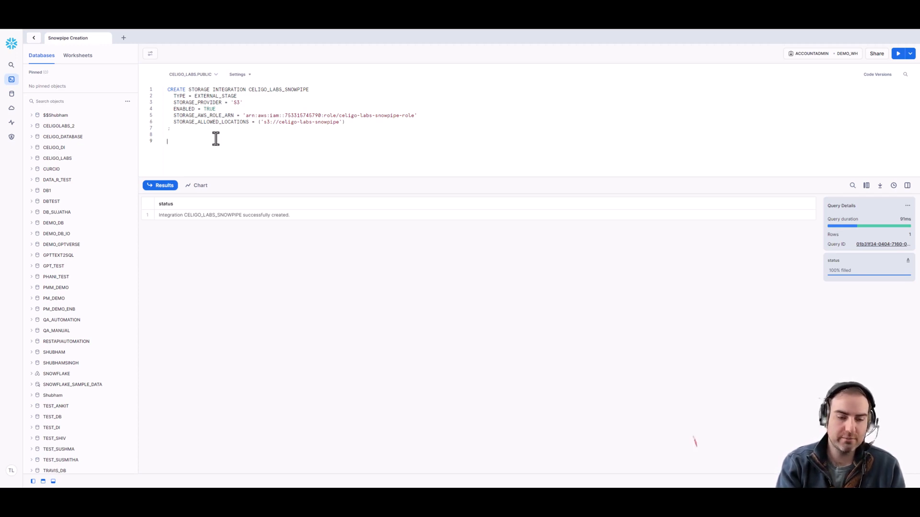
type("desc")
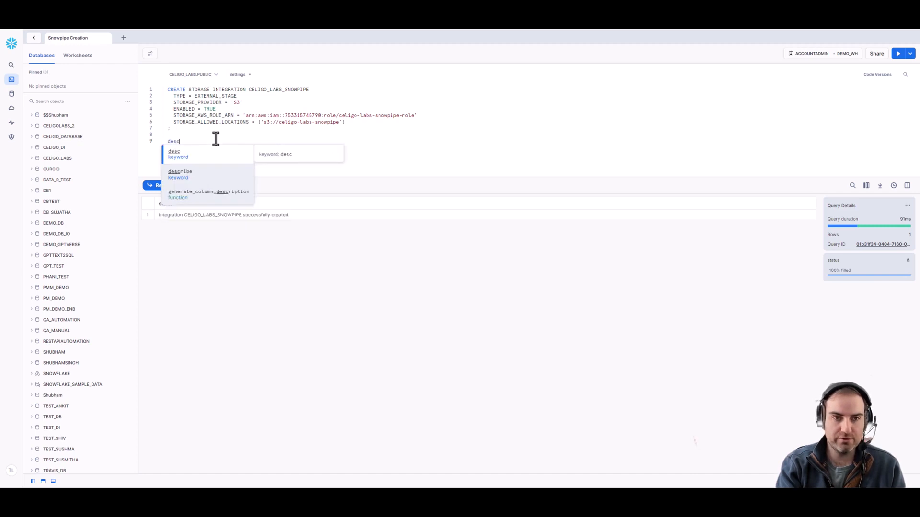
type(" integ")
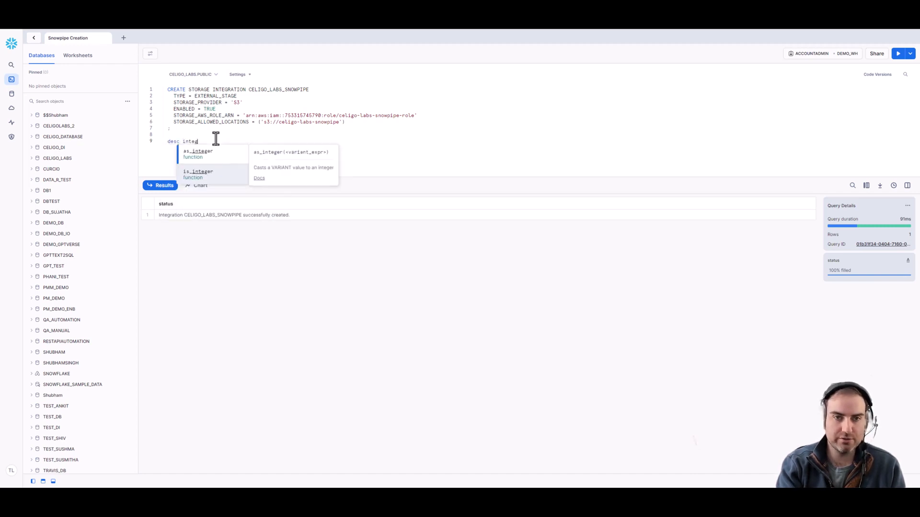
key("BackSpace")
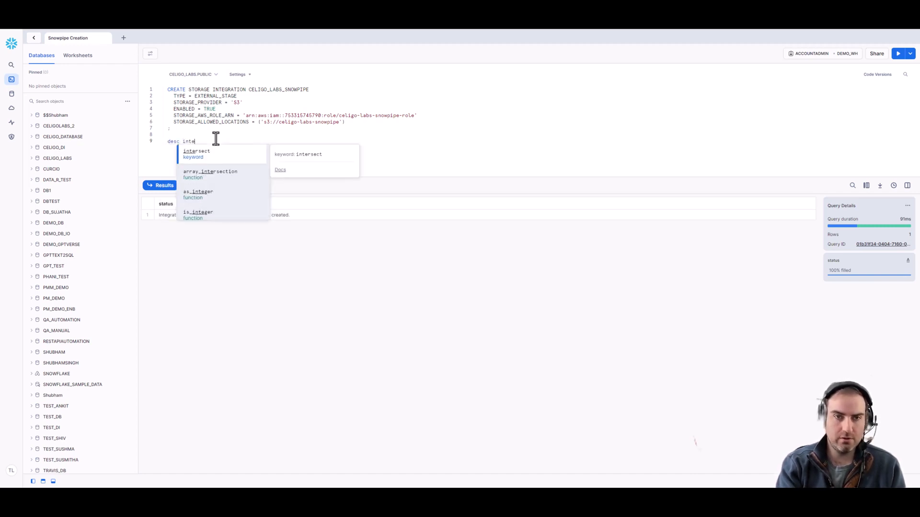
type("gration")
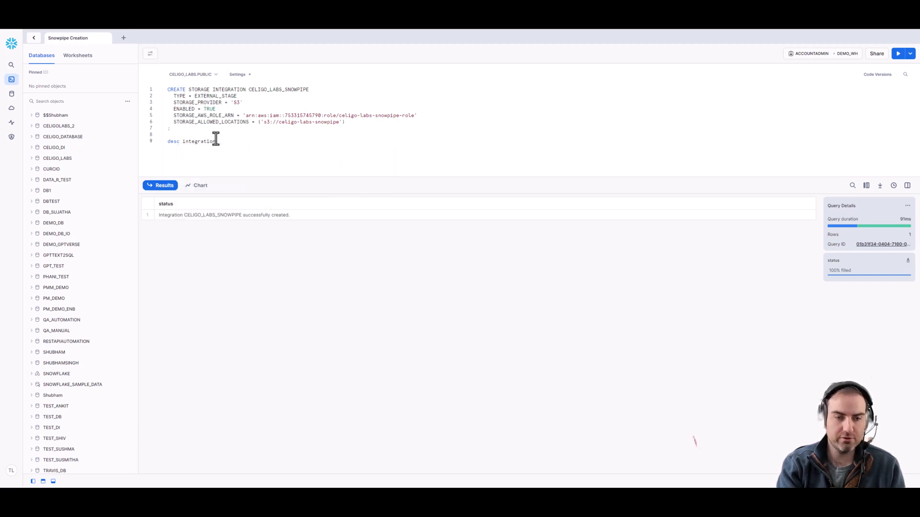
type(" celig")
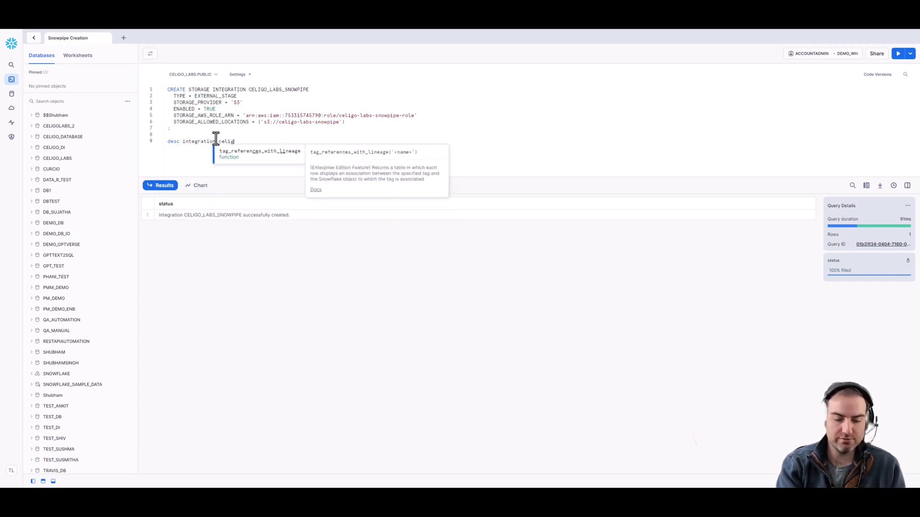
type("o_")
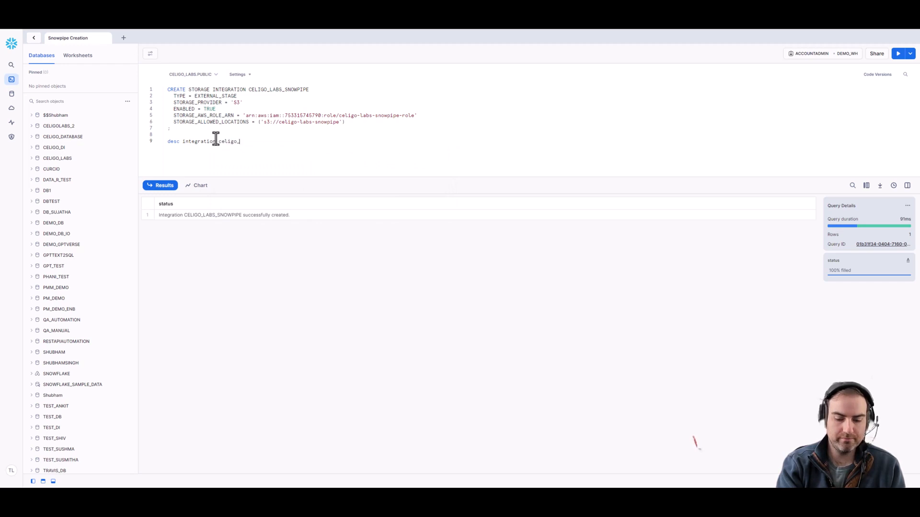
type("slabs")
key("BackSpace")
key("BackSpace")
key("BackSpace")
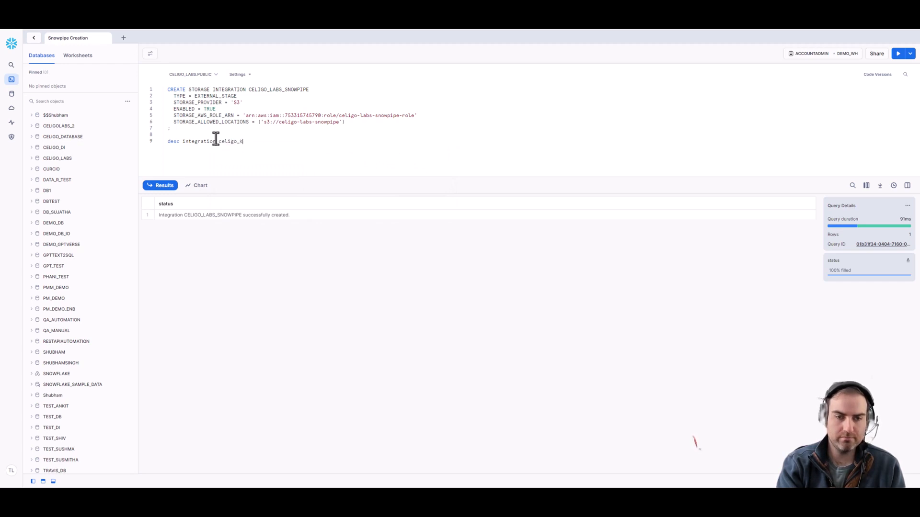
type("abs_snow")
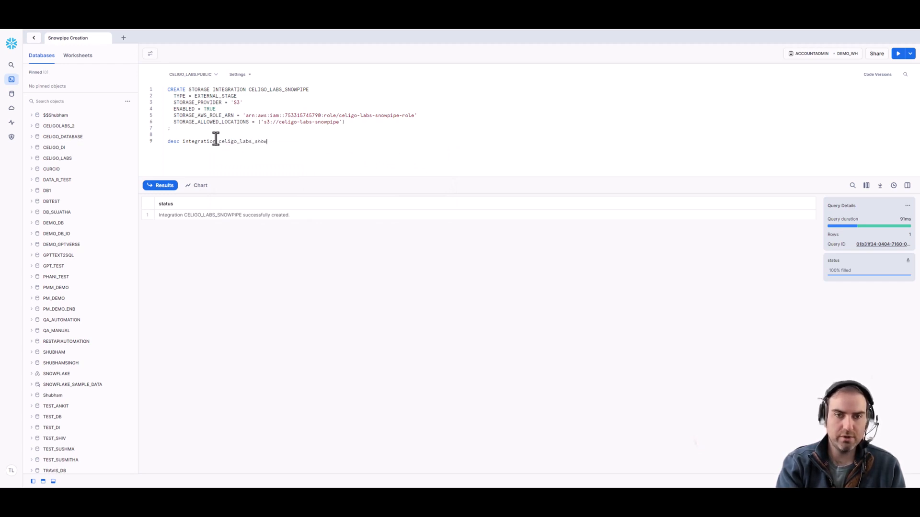
type("pipe;")
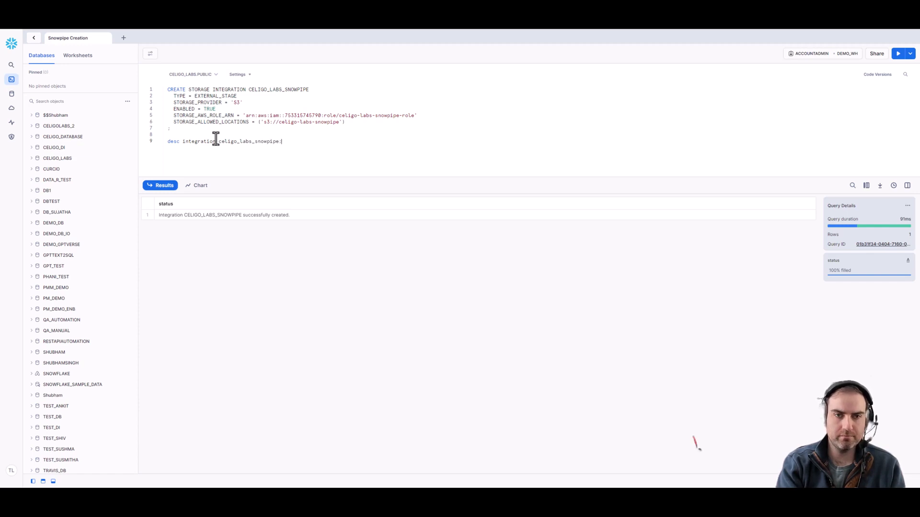
key("ctrl+Return")
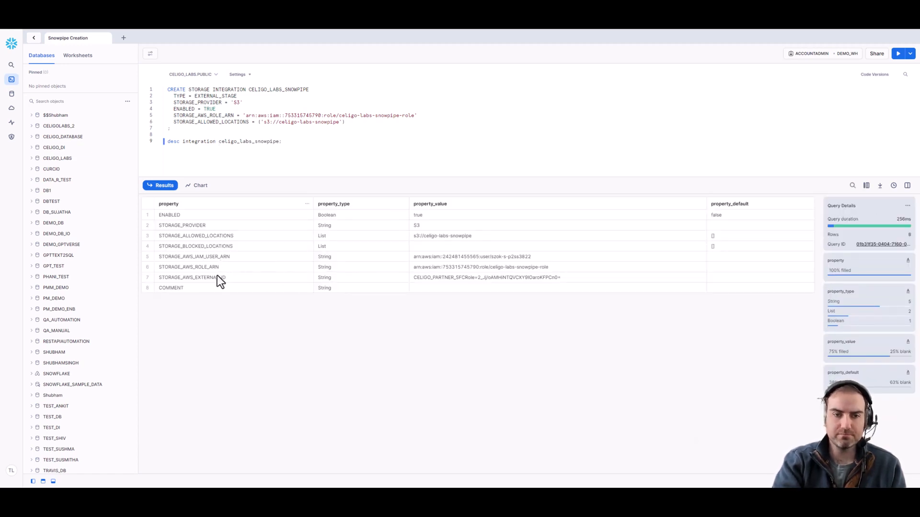
Copy the STORAGE_AWS_EXTERNAL_ID and STORAGE_AWS_IAM_USER_ARN property values from the integration description results
left_click(444, 278)
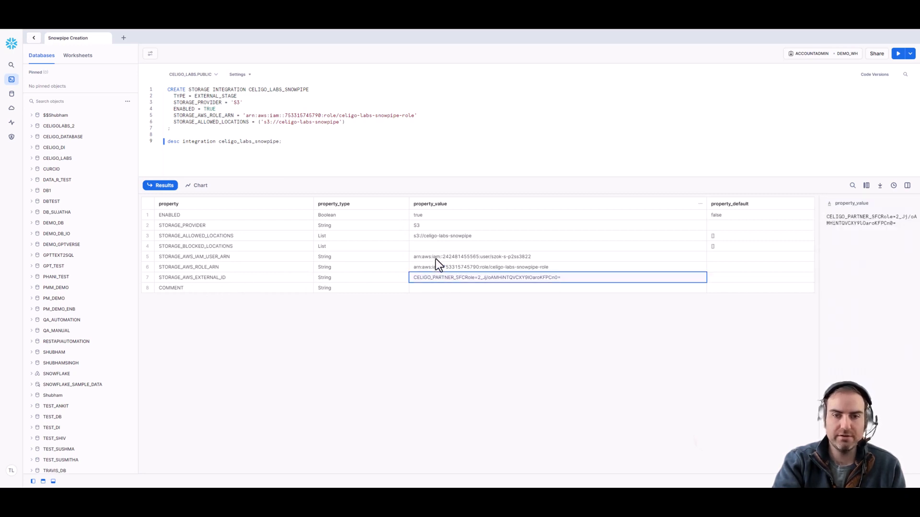
left_click(436, 259)
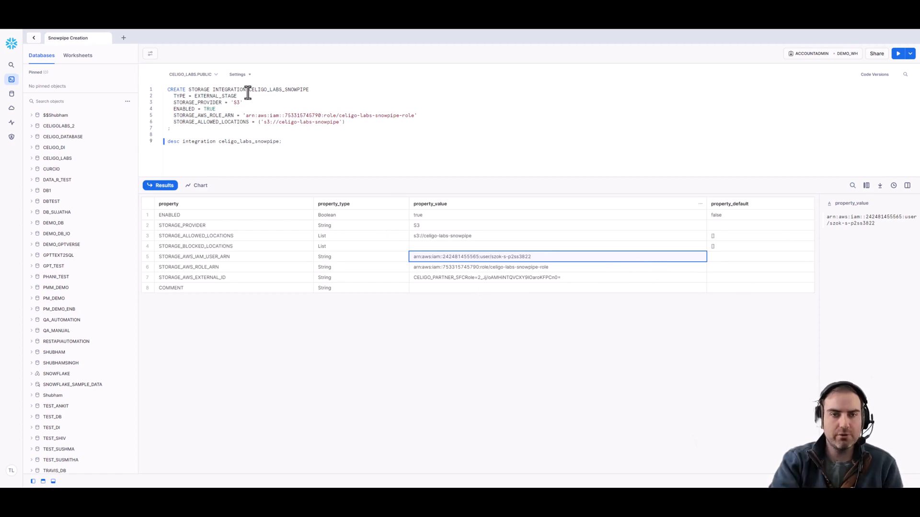
Switch to AWS IAM and open the trust policy of celigo-labs-snowpipe-role for editing
key("alt+Tab")
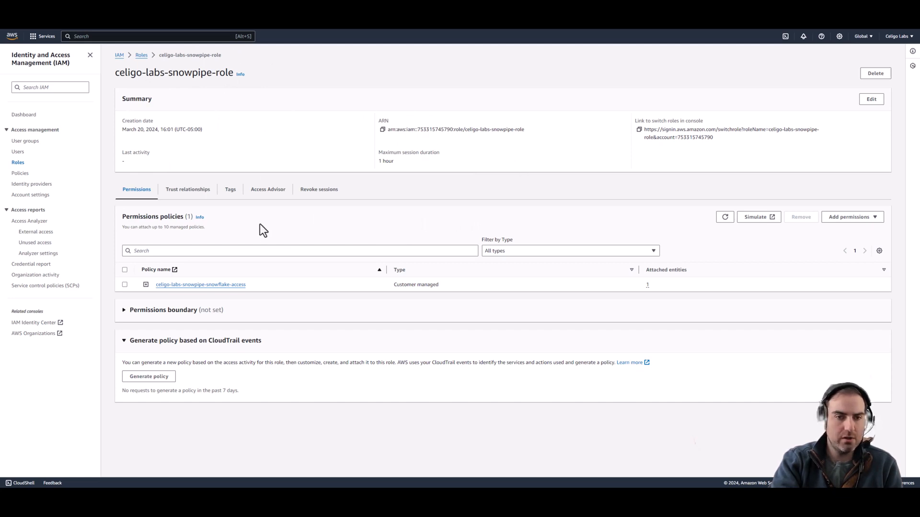
left_click(180, 198)
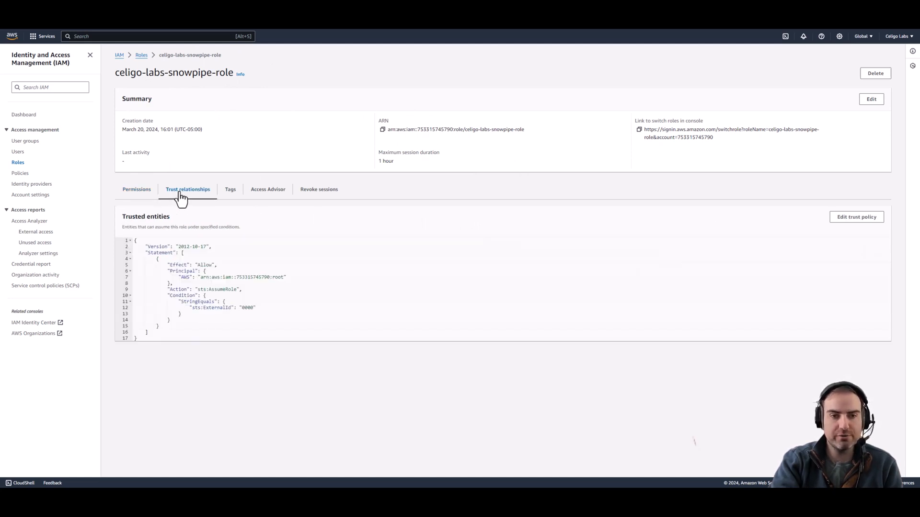
left_click(848, 227)
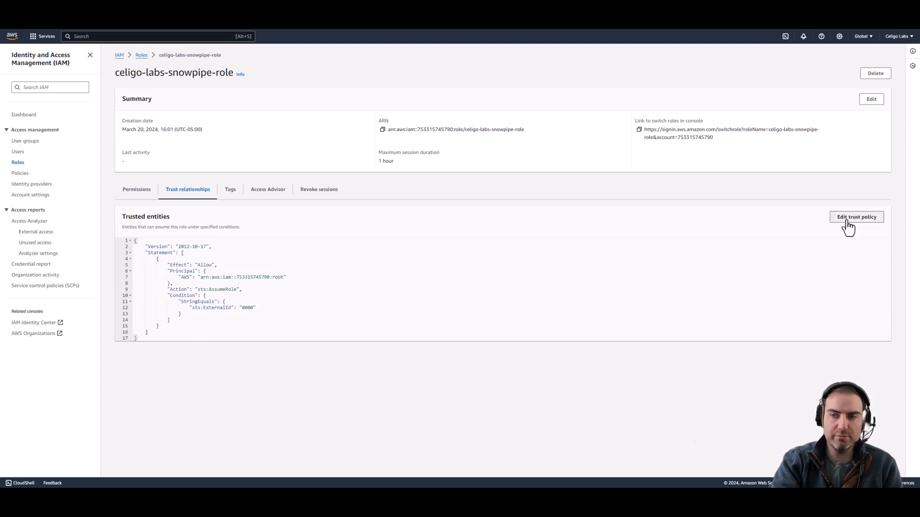
Replace the AWS principal ARN in the trust policy with the copied STORAGE_AWS_IAM_USER_ARN value from the clipboard history
left_click(119, 153)
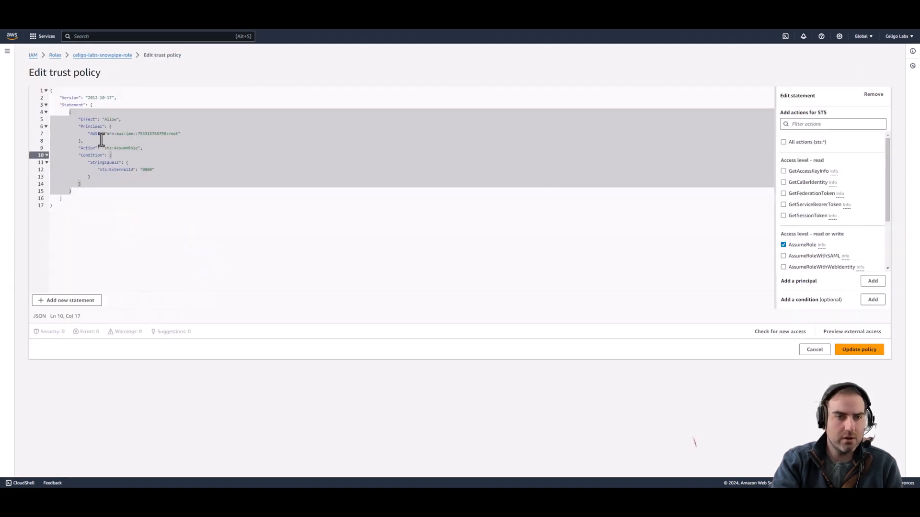
left_click_drag(105, 134, 178, 133)
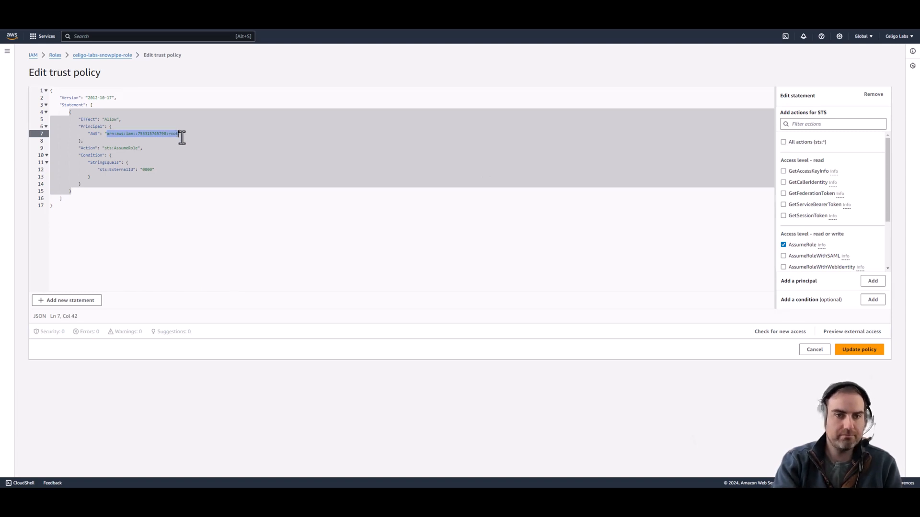
key("BackSpace")
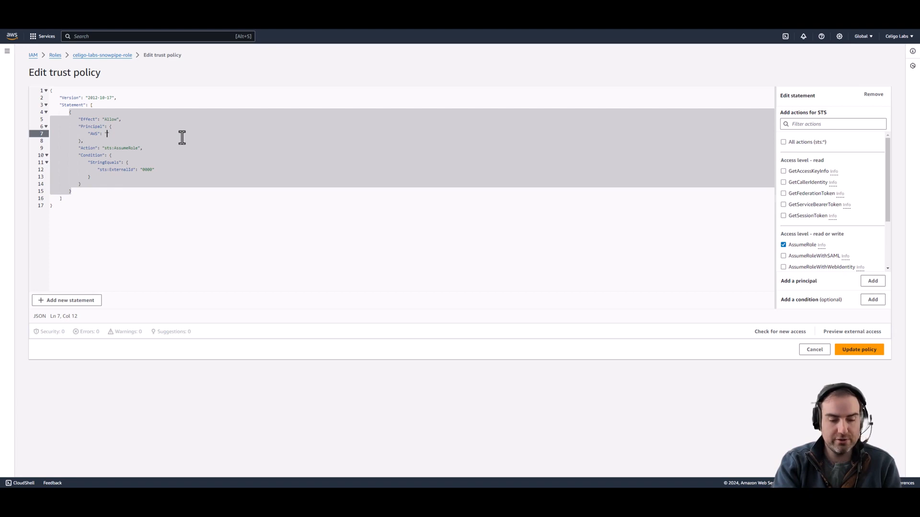
key("super+v")
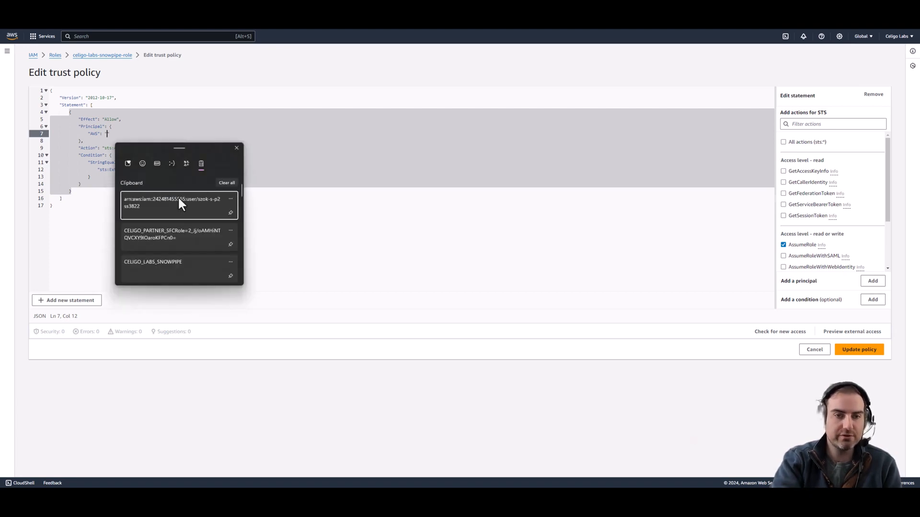
left_click(176, 199)
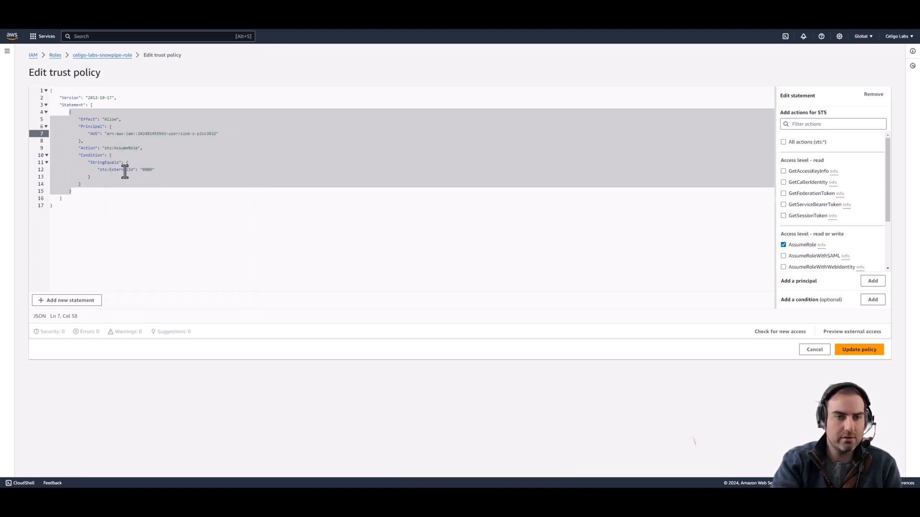
Replace the sts:ExternalId condition value with the copied STORAGE_AWS_EXTERNAL_ID from the clipboard history and update the trust policy
double_click(146, 170)
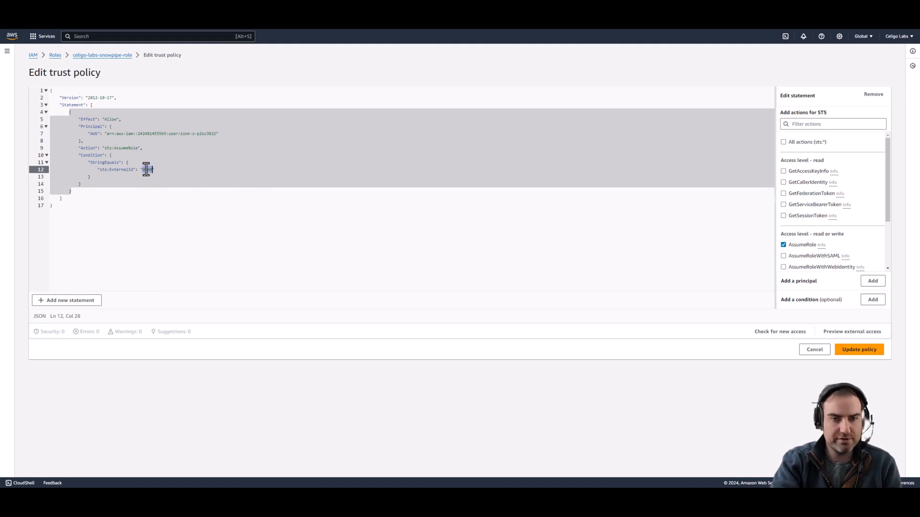
key("super+v")
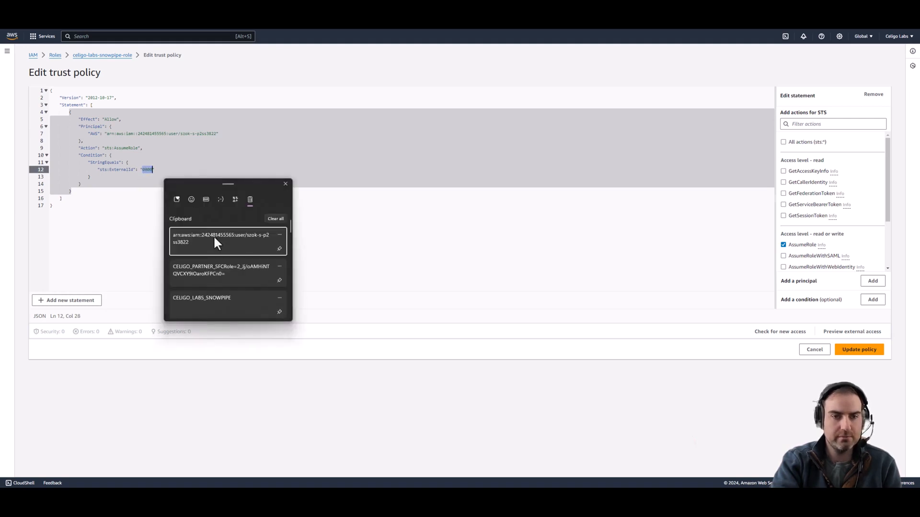
left_click(212, 269)
left_click(201, 213)
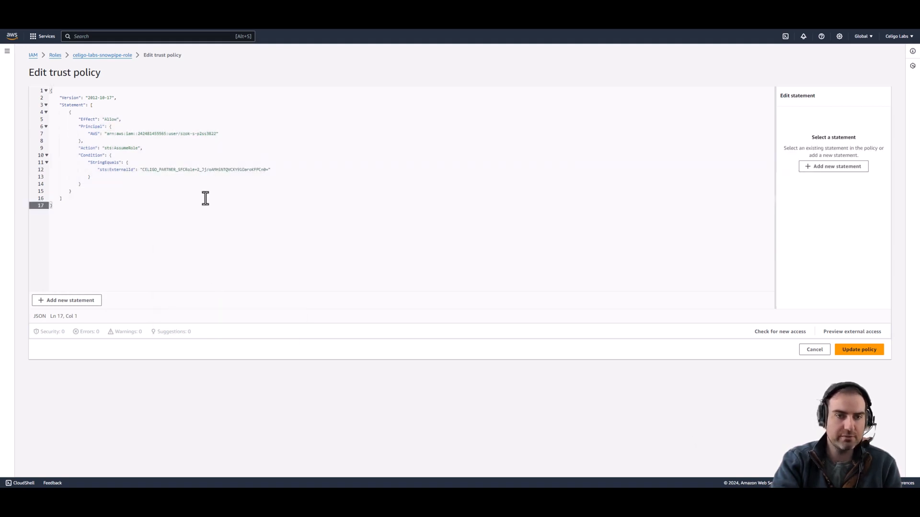
left_click(868, 352)
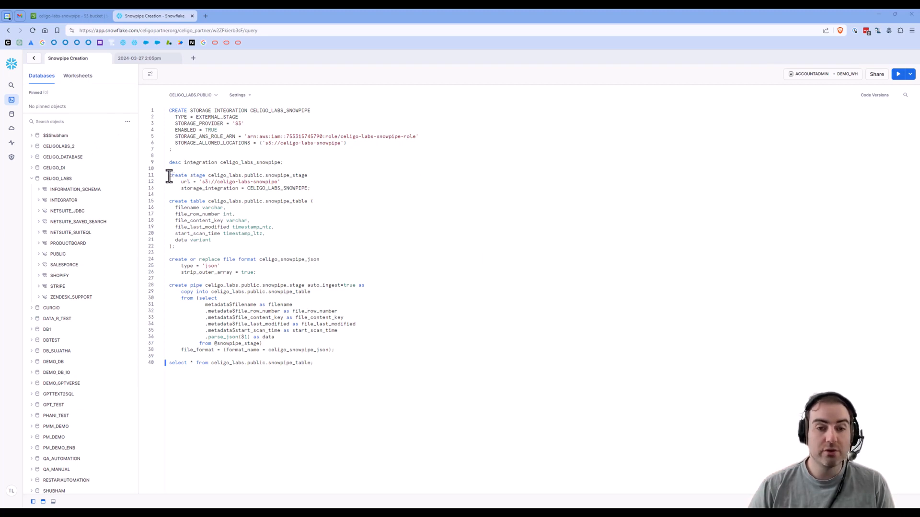
In the Snowflake worksheet, add "or replace" to the create stage statement for celigo_labs.public.snowpipe_stage and run only that statement
left_click_drag(169, 176, 326, 188)
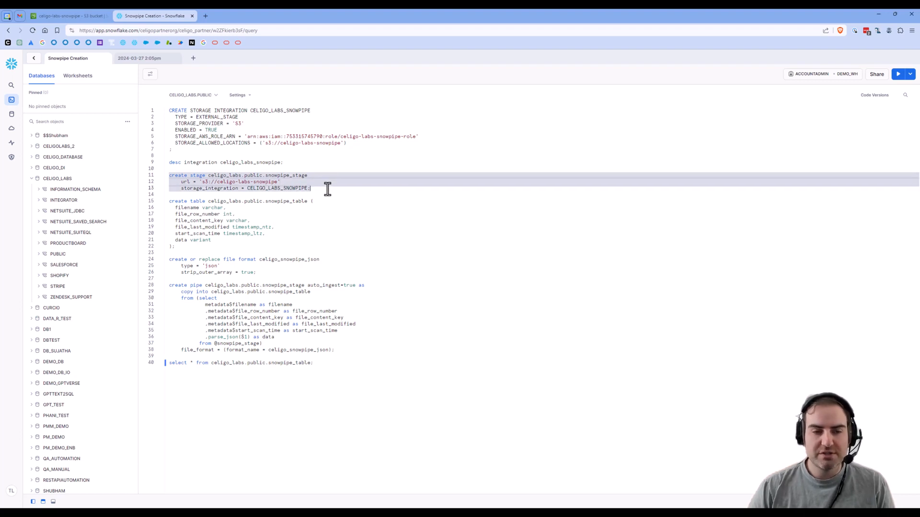
left_click(273, 192)
double_click(193, 188)
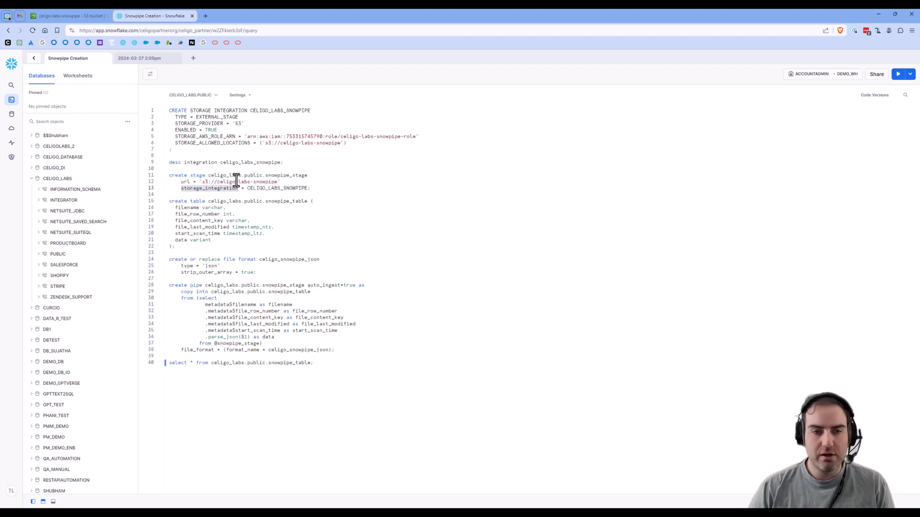
left_click(203, 181)
left_click_drag(275, 182, 277, 182)
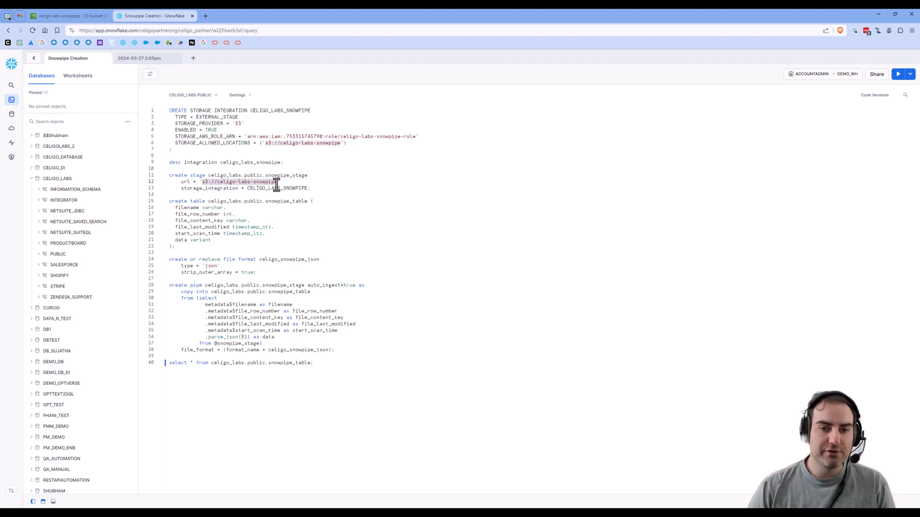
left_click_drag(312, 189, 171, 178)
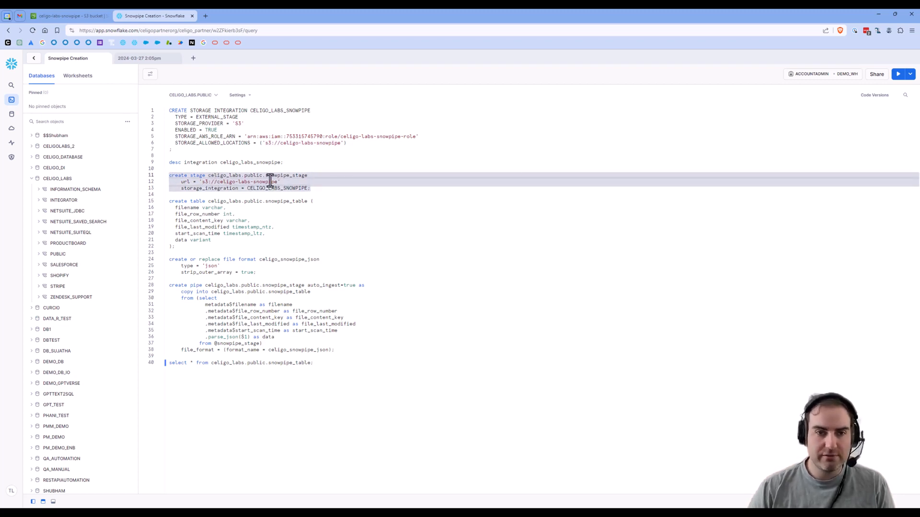
left_click(190, 175)
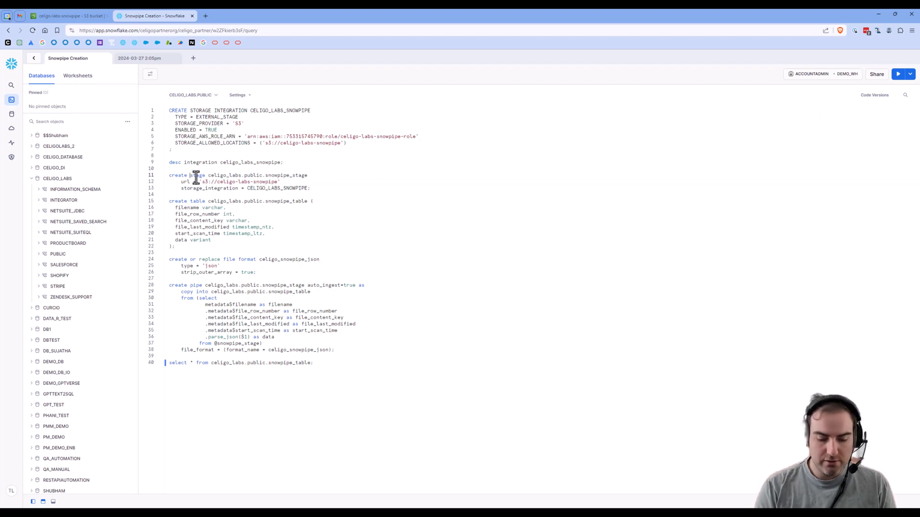
type("or replace")
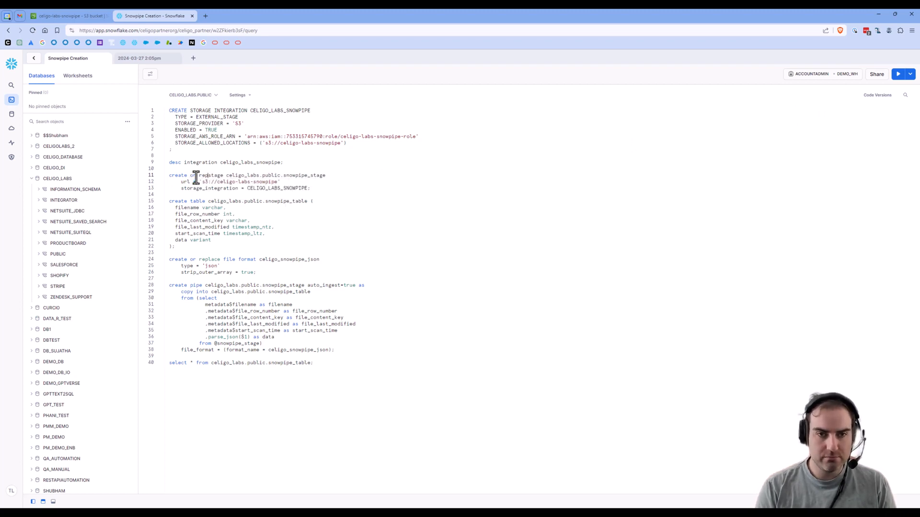
left_click_drag(317, 190, 160, 178)
left_click(897, 74)
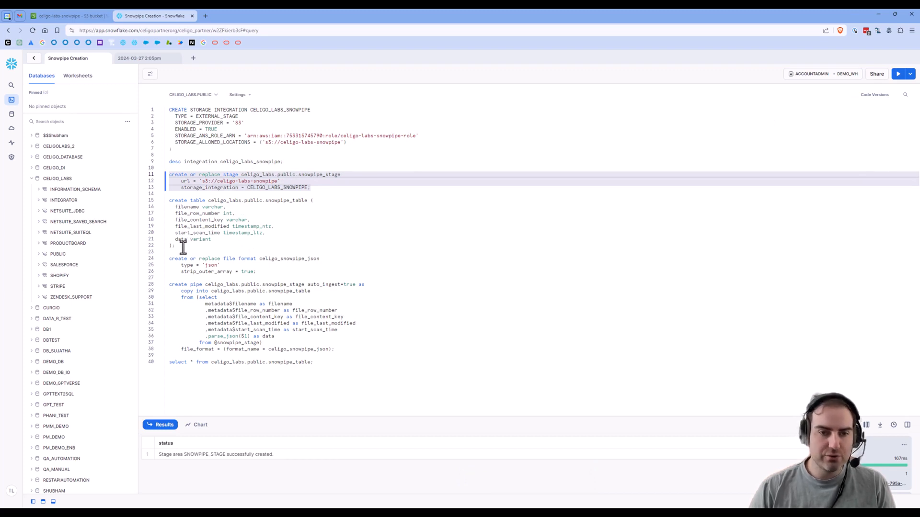
Review the snowpipe_table column definitions, add "or replace" to its create table statement, and run only that statement
left_click(183, 247)
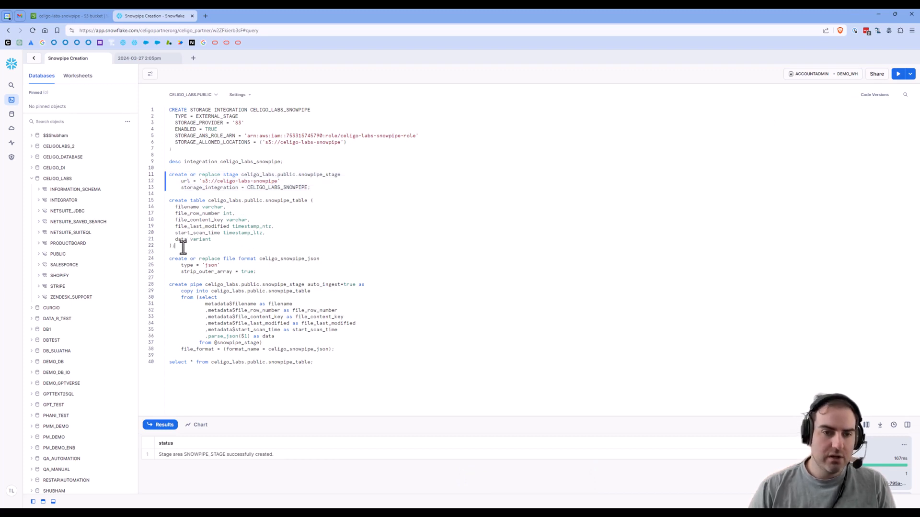
double_click(185, 207)
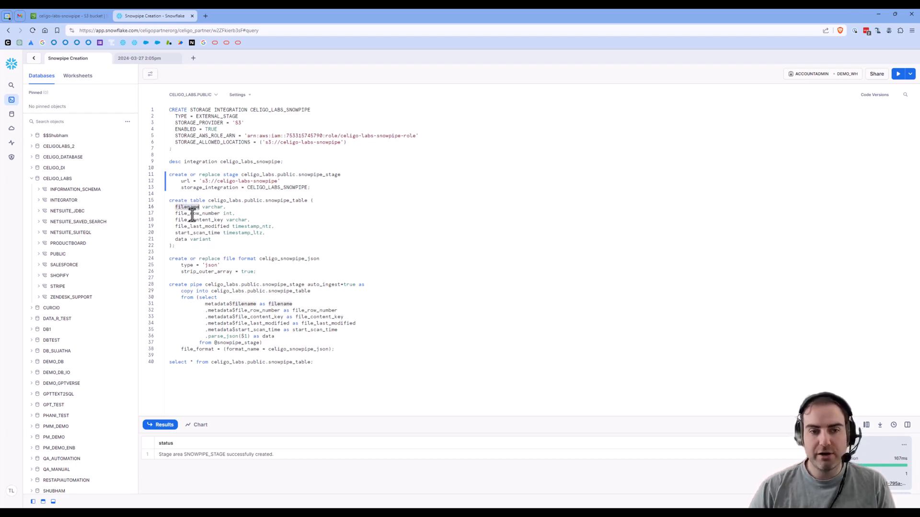
double_click(192, 214)
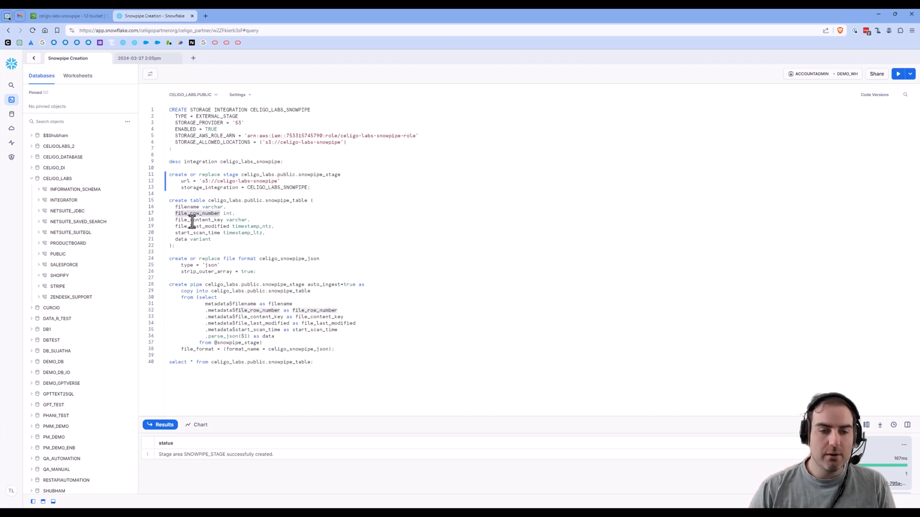
double_click(192, 220)
double_click(193, 227)
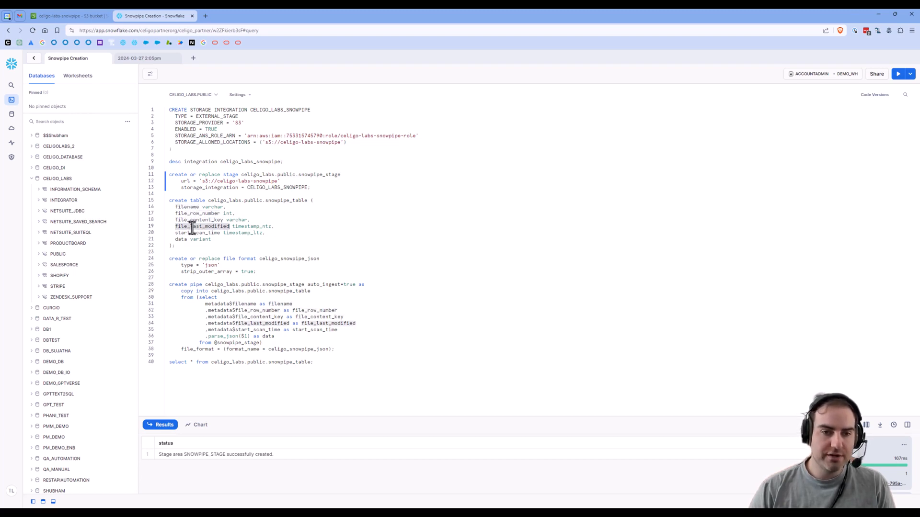
double_click(192, 234)
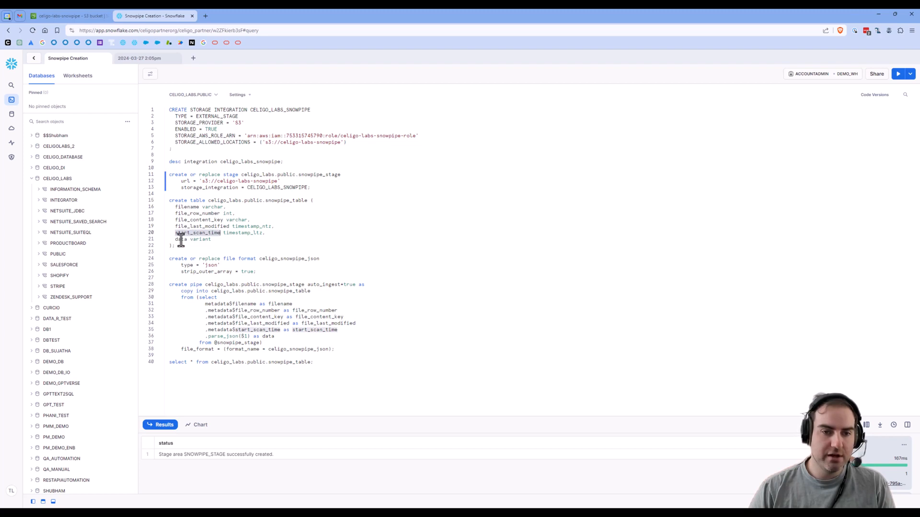
double_click(181, 239)
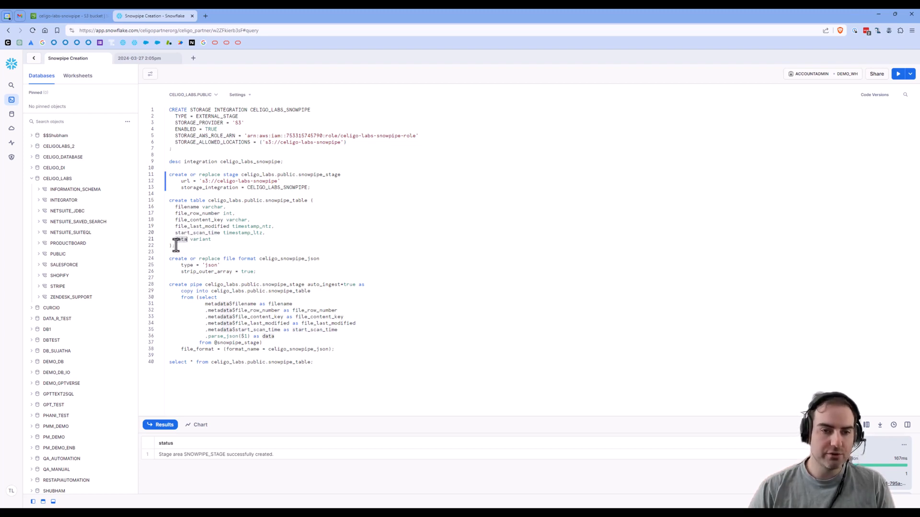
left_click_drag(176, 246, 167, 200)
left_click(192, 203)
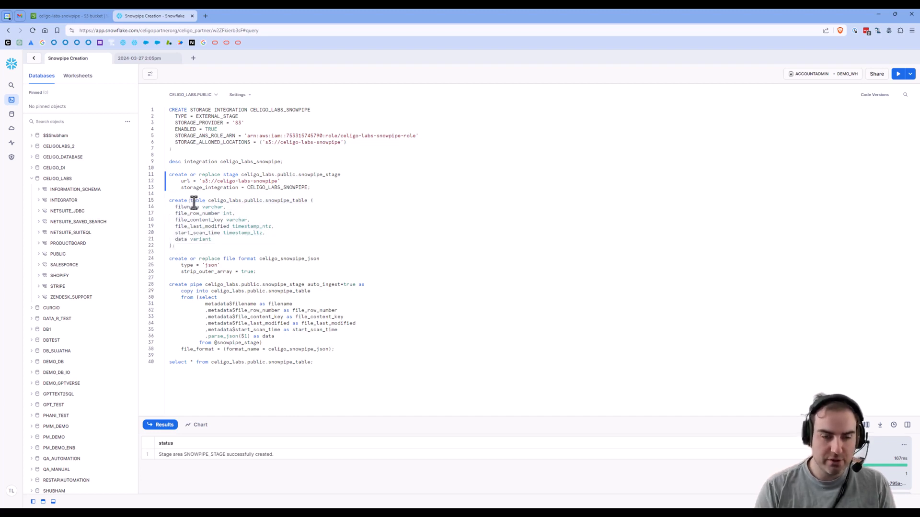
type("or replace")
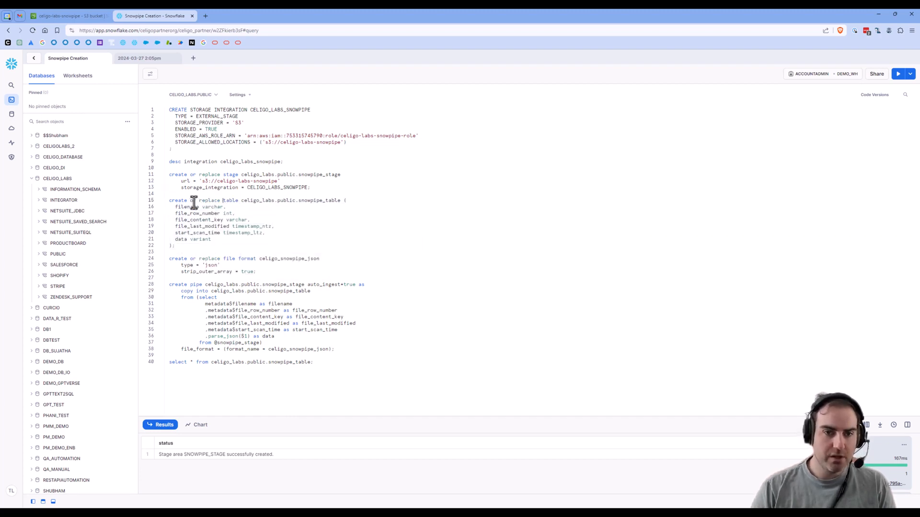
left_click_drag(176, 246, 165, 200)
left_click(897, 73)
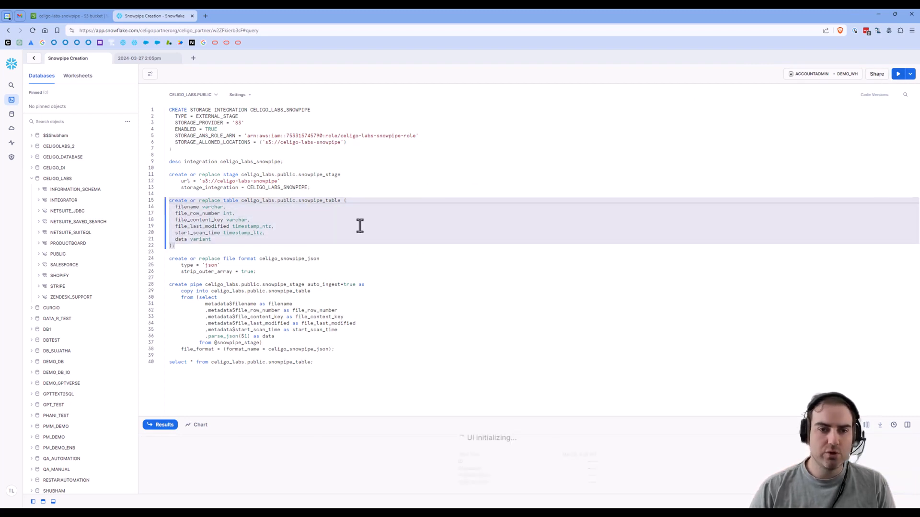
Run only the create or replace file format statement for celigo_snowpipe_json, with type 'json' and strip_outer_array = true
left_click(197, 269)
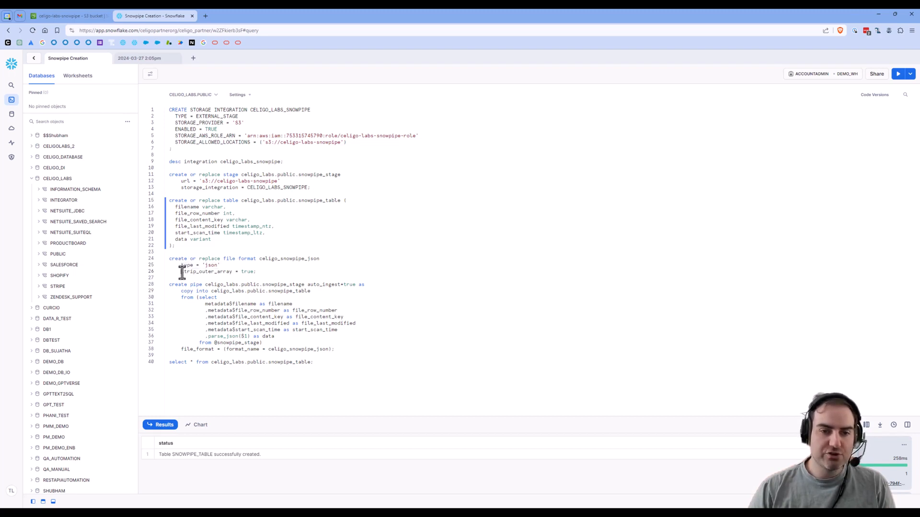
left_click_drag(182, 272, 261, 272)
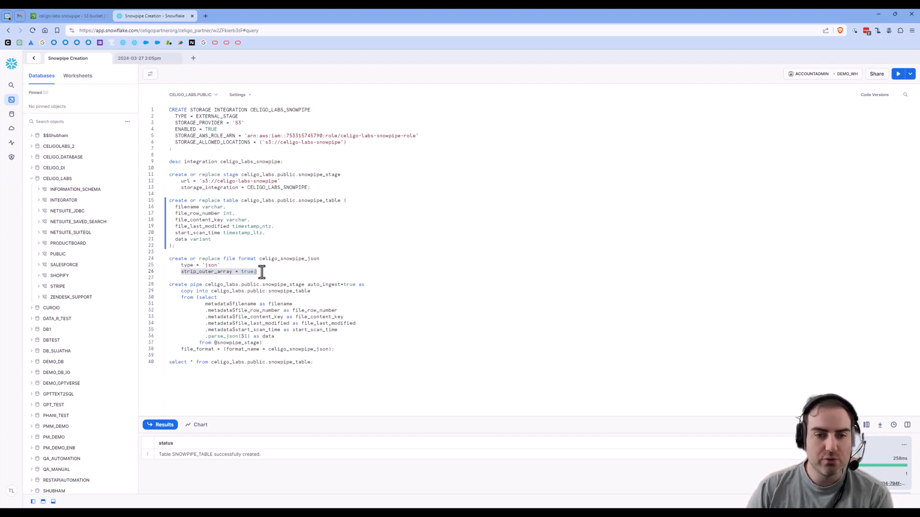
left_click(260, 272)
left_click_drag(261, 271, 162, 258)
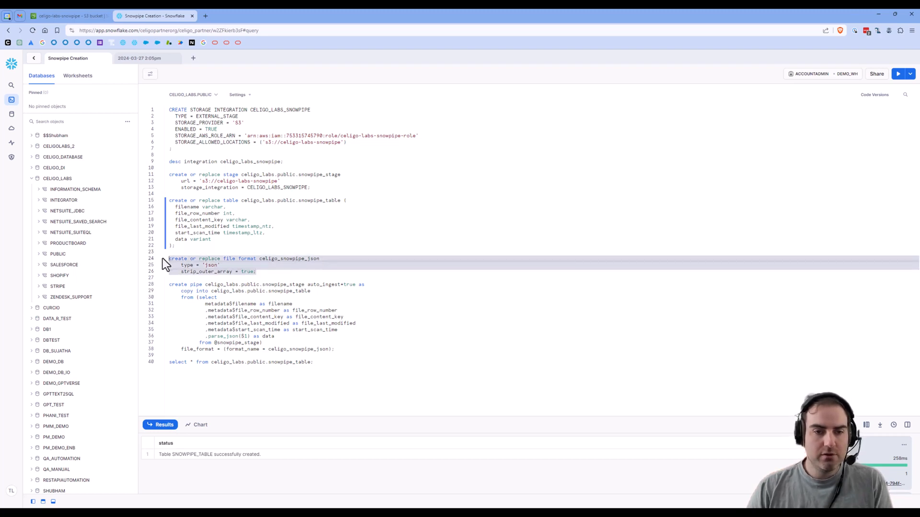
left_click(900, 75)
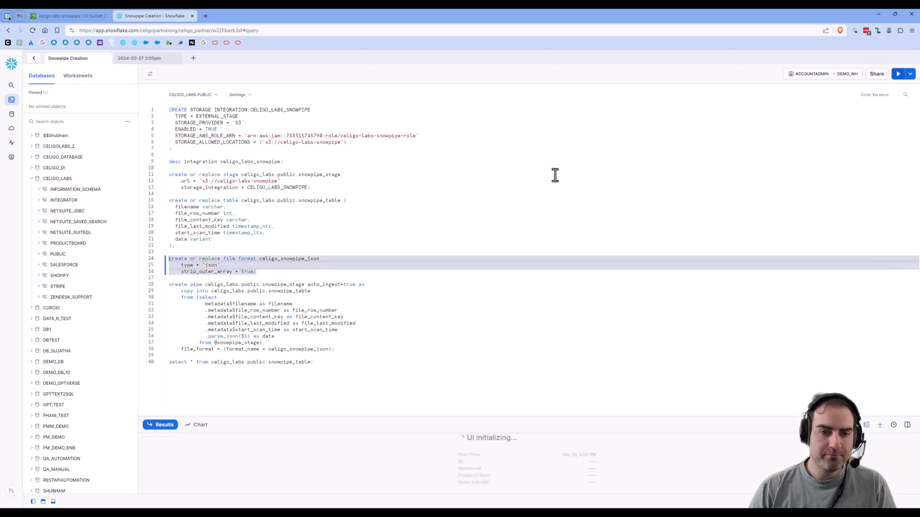
Examine the create pipe statement's pipe name, auto_ingest option and copy into target table
left_click(232, 314)
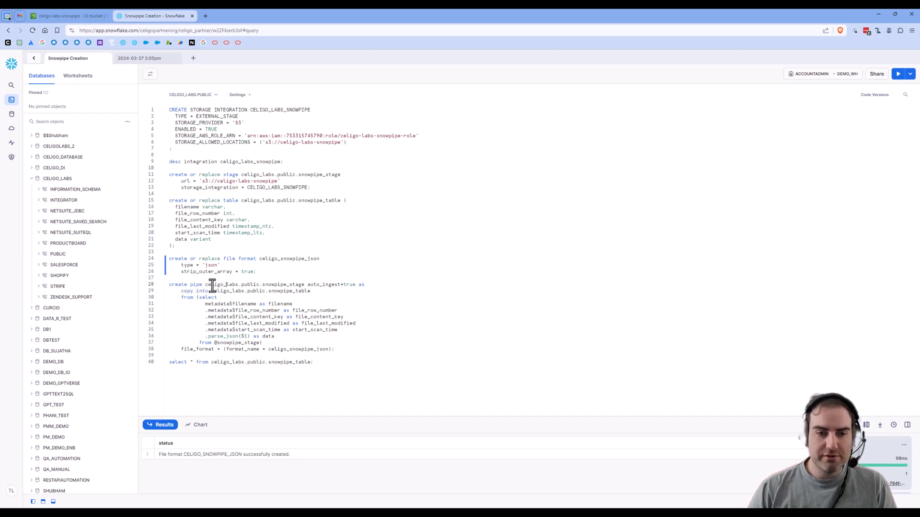
left_click_drag(208, 285, 358, 286)
left_click(303, 286)
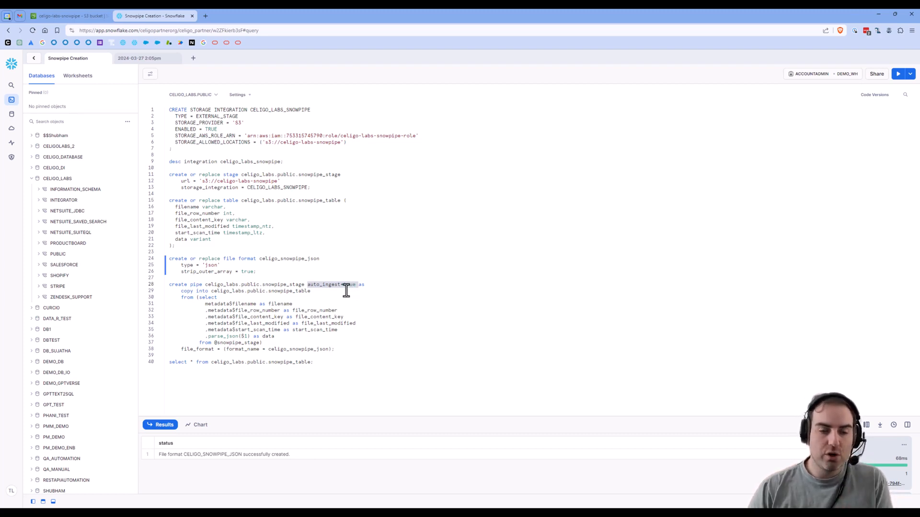
left_click(265, 291)
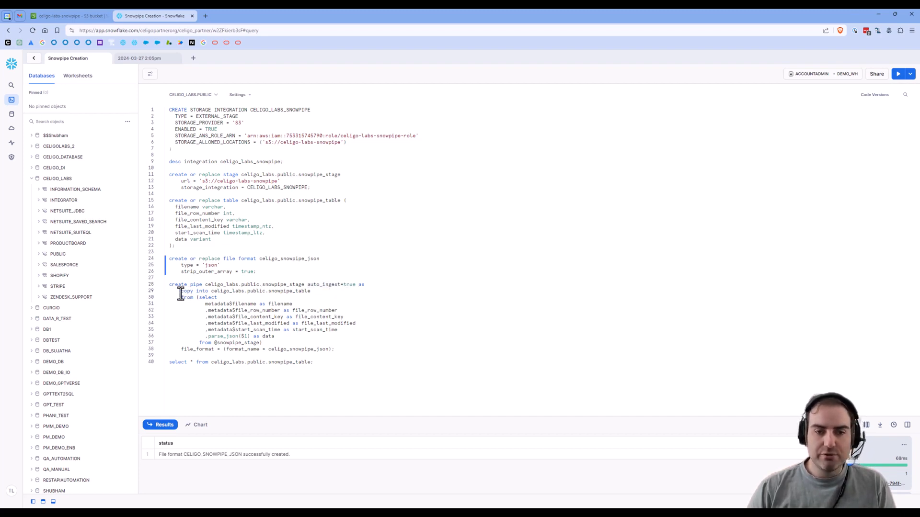
left_click_drag(180, 292, 308, 290)
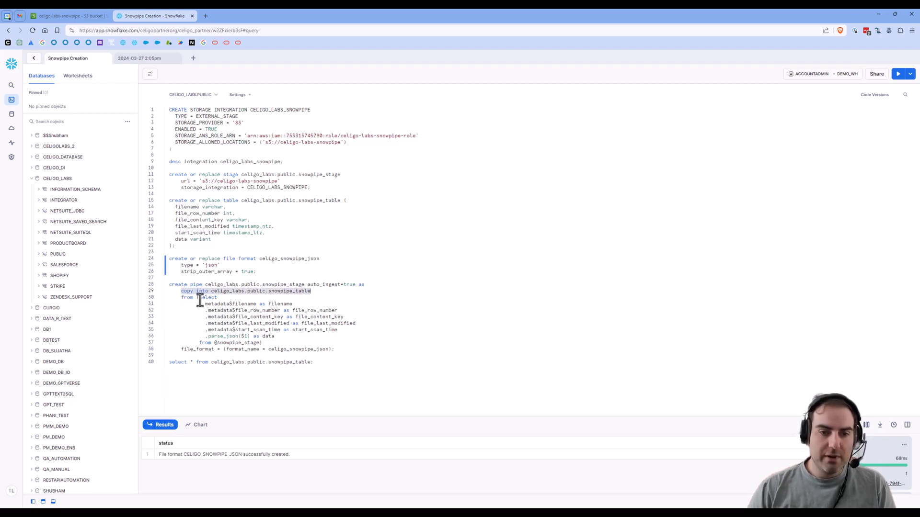
Examine the pipe's select subquery, including its stage source, metadata columns and parse_json column, plus the file_format reference
left_click_drag(199, 300, 232, 350)
left_click(225, 315)
left_click(240, 344)
double_click(240, 344)
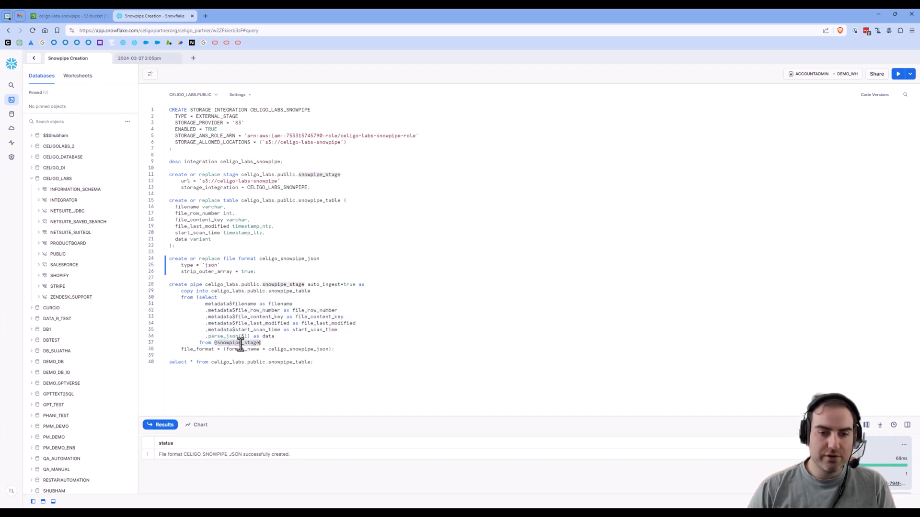
key("Left")
type("@")
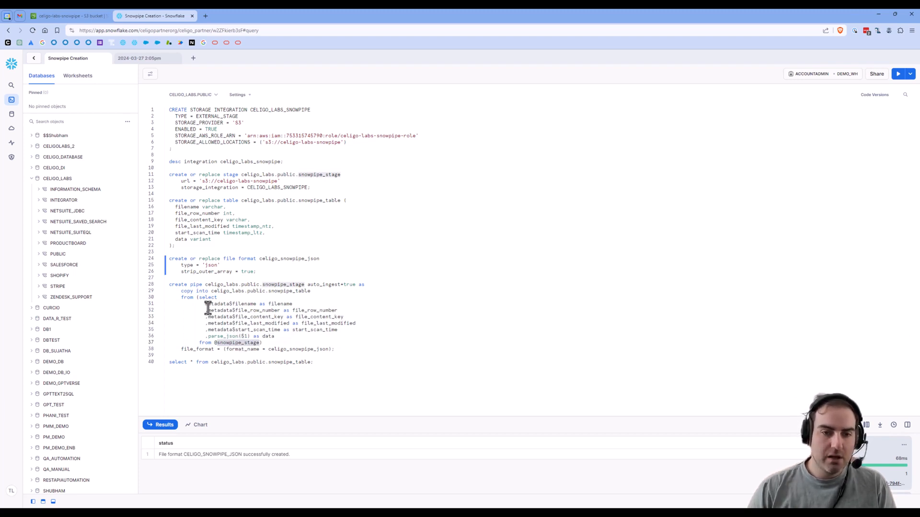
left_click_drag(205, 305, 226, 307)
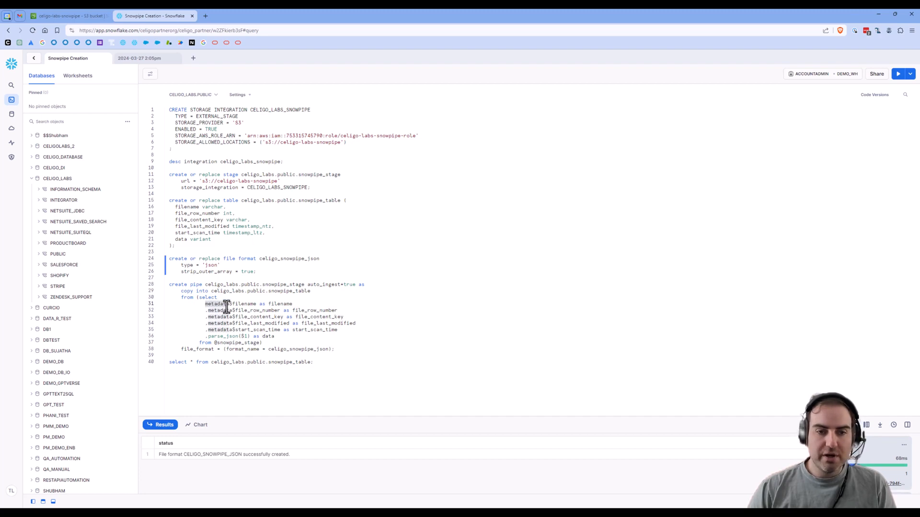
left_click(216, 335)
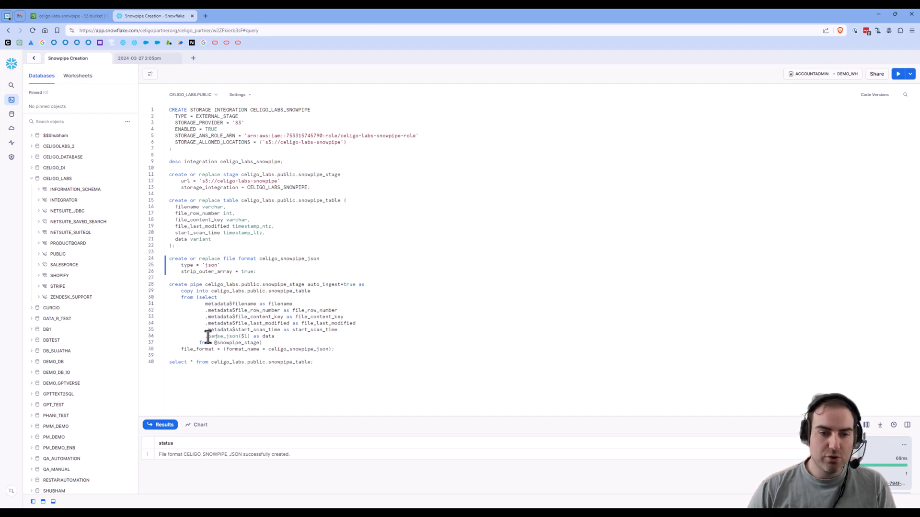
left_click_drag(208, 337, 249, 337)
left_click(250, 337)
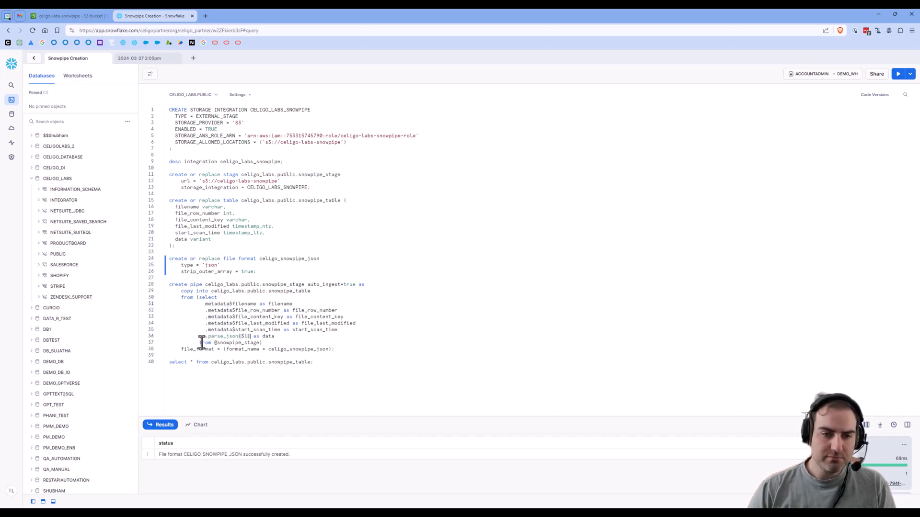
left_click_drag(180, 349, 331, 349)
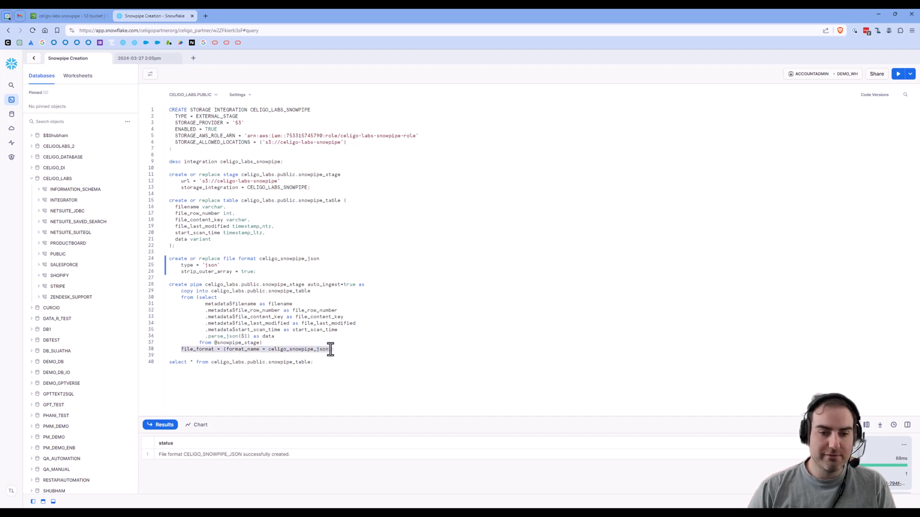
double_click(270, 348)
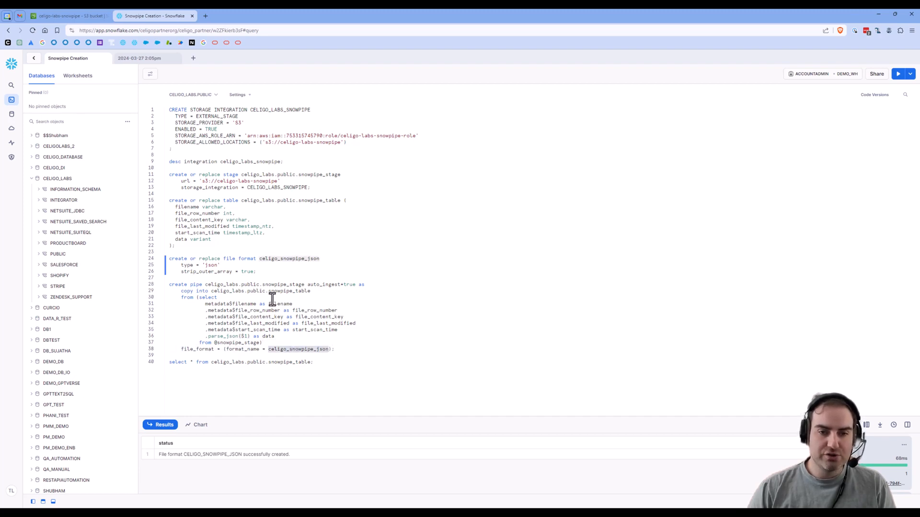
Try to run only the create pipe statement for celigo_labs.public.snowpipe_stage
left_click(240, 329)
left_click_drag(336, 351, 164, 286)
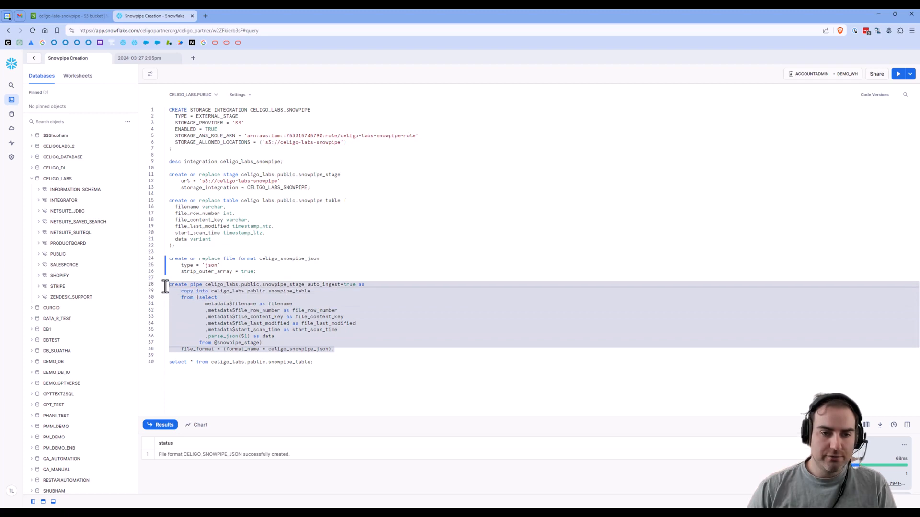
left_click(898, 76)
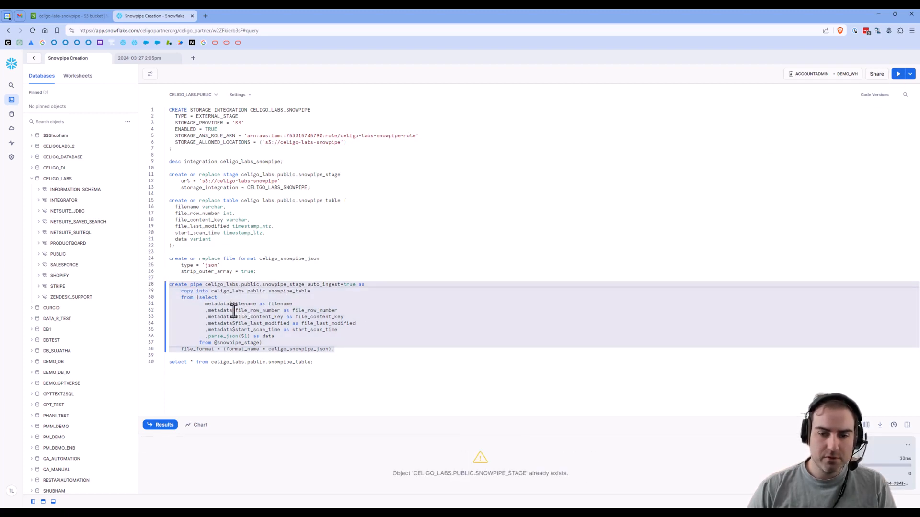
Add "or replace" to the create pipe statement and run only that statement
left_click(233, 312)
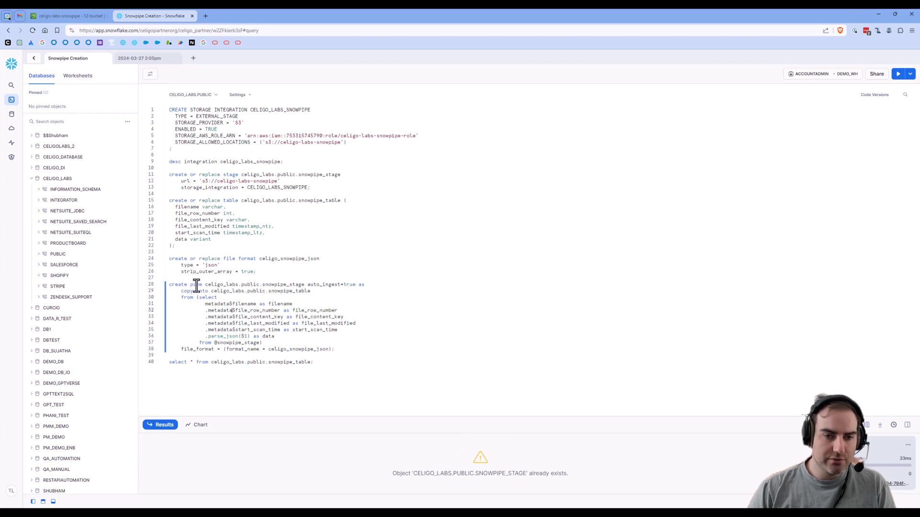
left_click(194, 289)
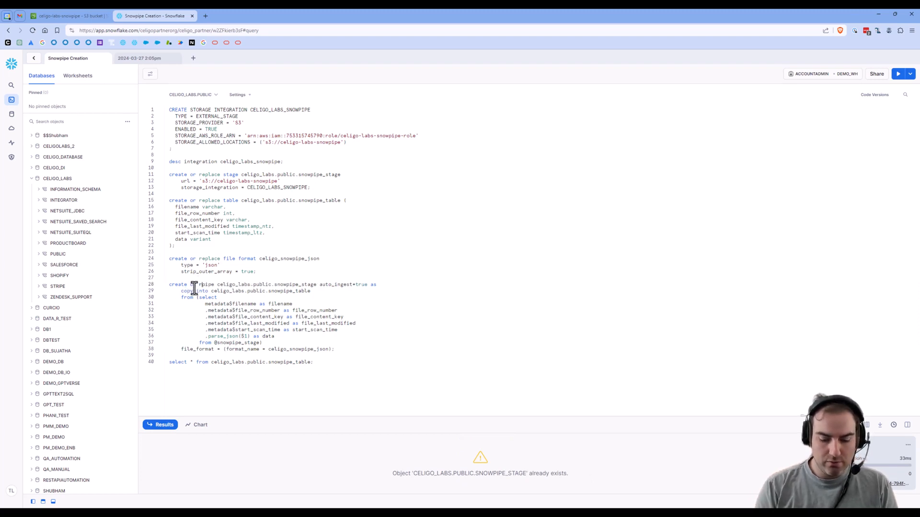
type("or replace")
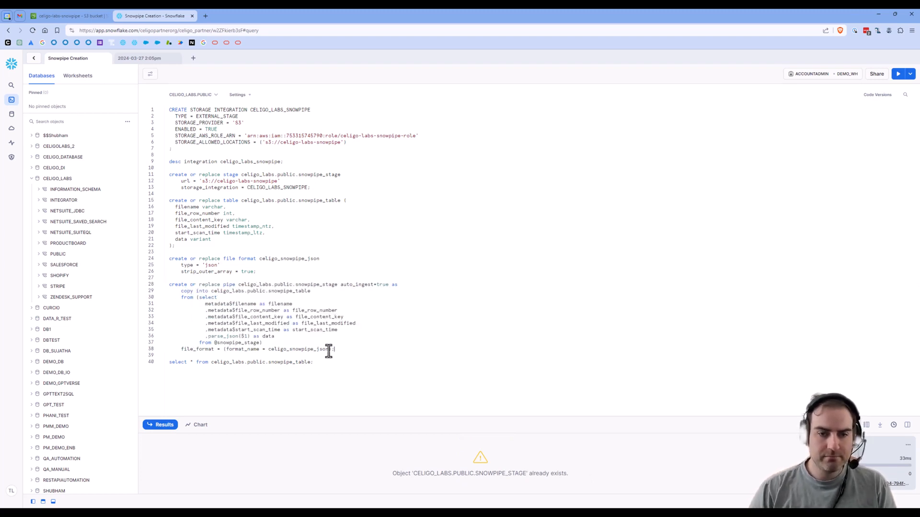
left_click_drag(334, 350, 157, 286)
key("ctrl+Return")
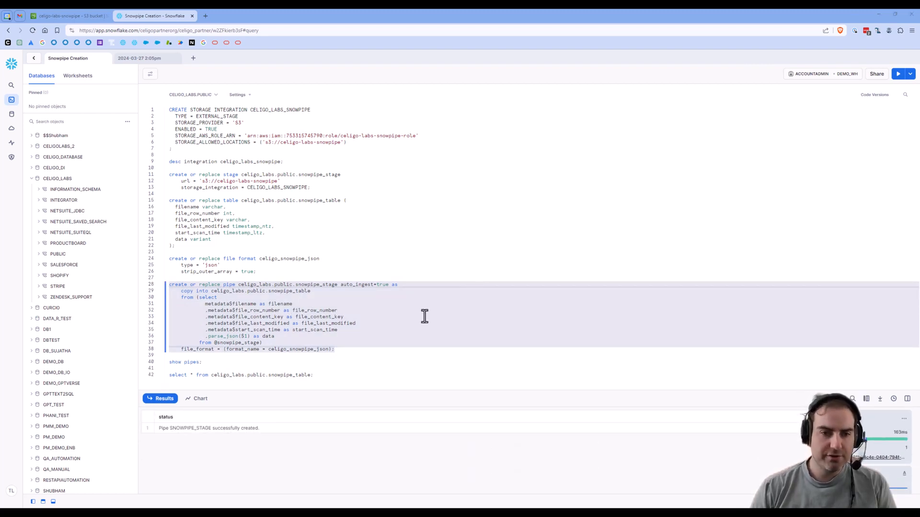
Run only the show pipes statement and copy the pipe's full notification_channel value from the results
triple_click(190, 362)
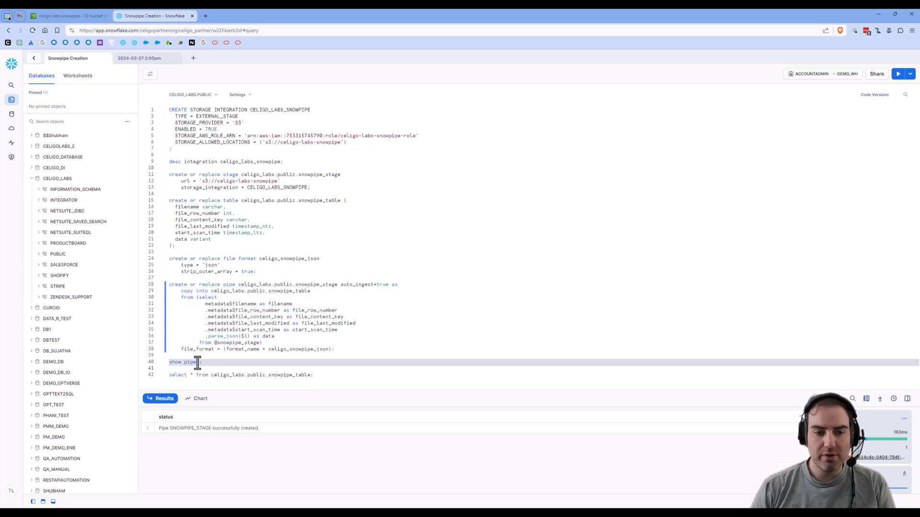
key("ctrl+Return")
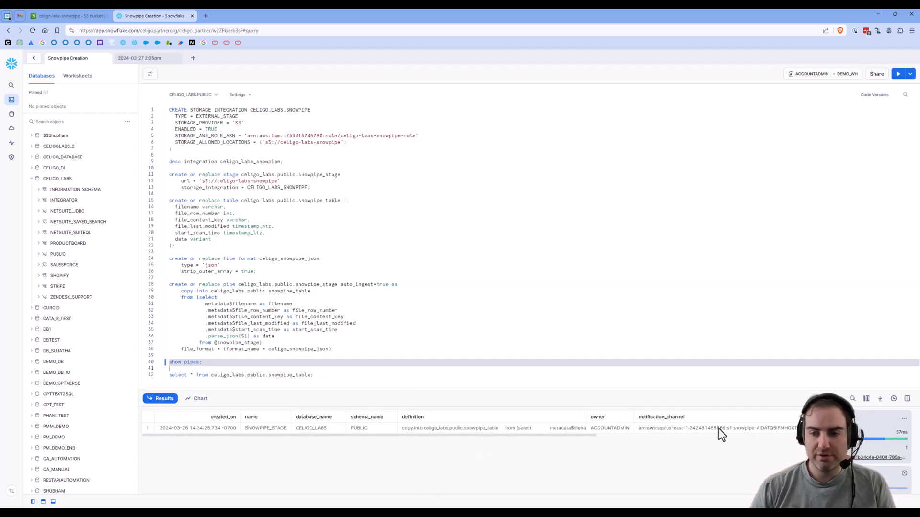
left_click(718, 429)
left_click_drag(571, 434, 648, 435)
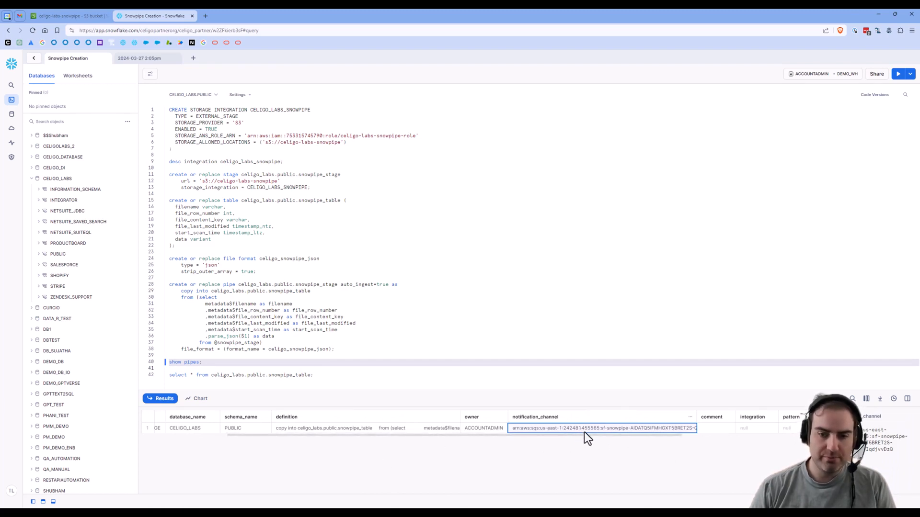
Switch to the celigo-labs-snowpipe S3 bucket and start an event notification in its properties, named snowpipe and covering all object create events
left_click(66, 16)
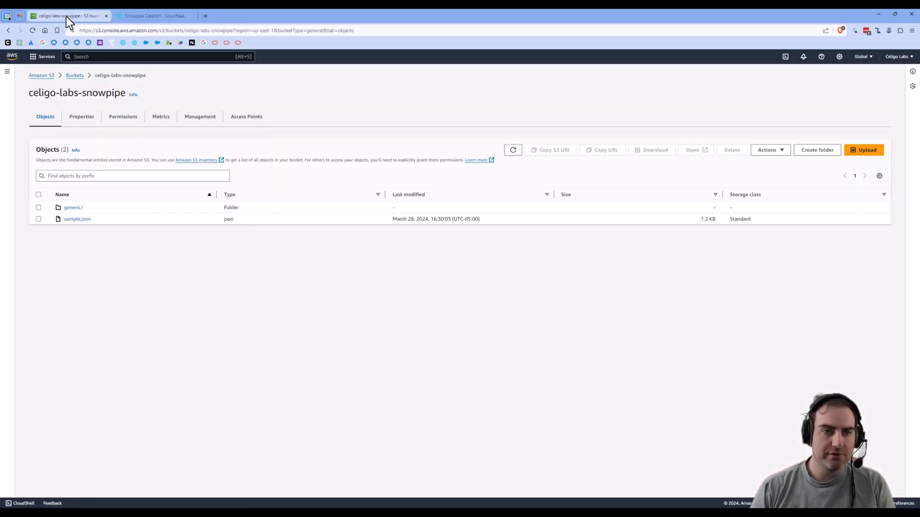
left_click(78, 121)
scroll(229, 240, "down", 9)
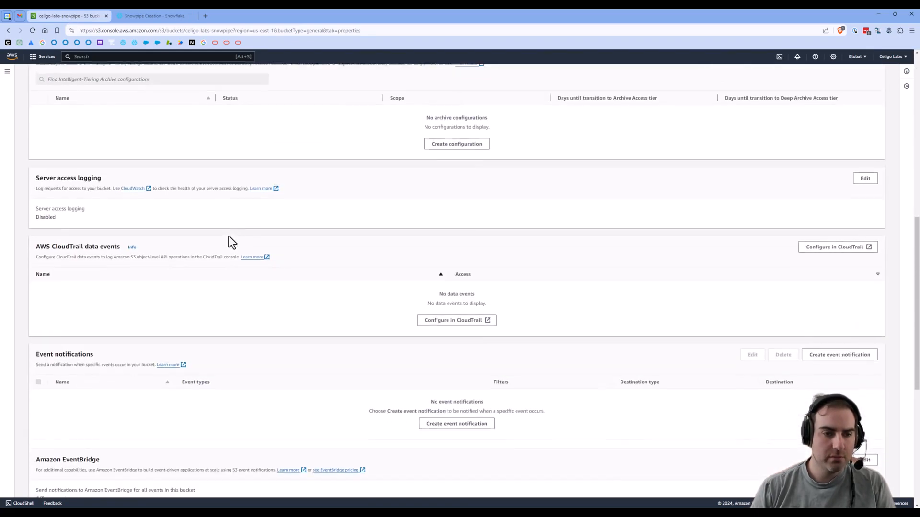
scroll(336, 312, "down", 2)
left_click(456, 351)
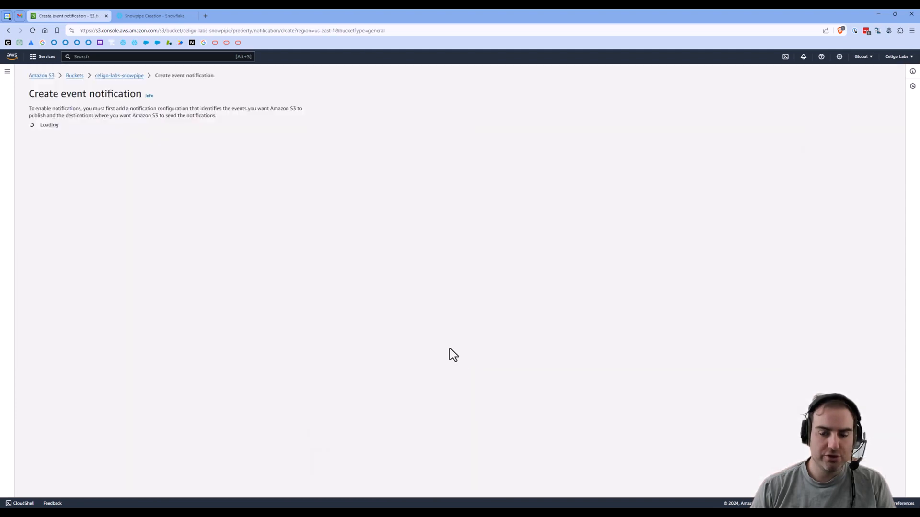
left_click(144, 171)
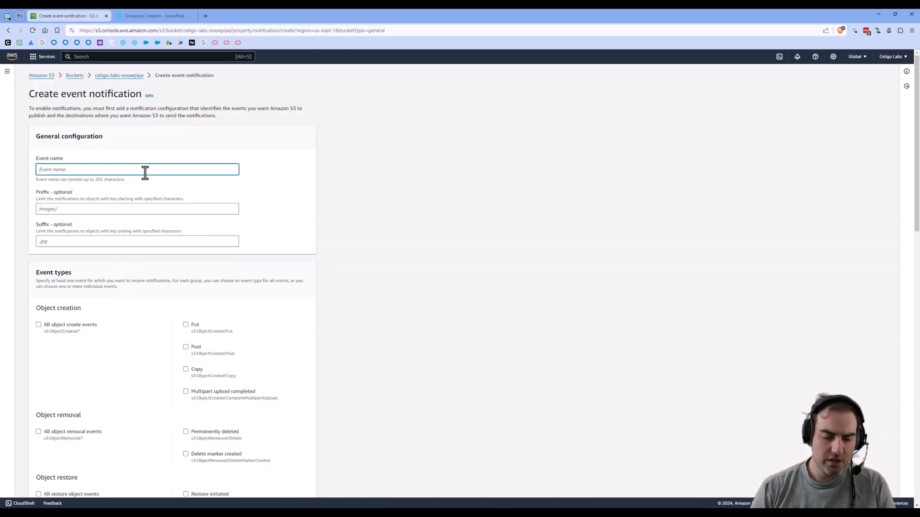
type("snowpipe")
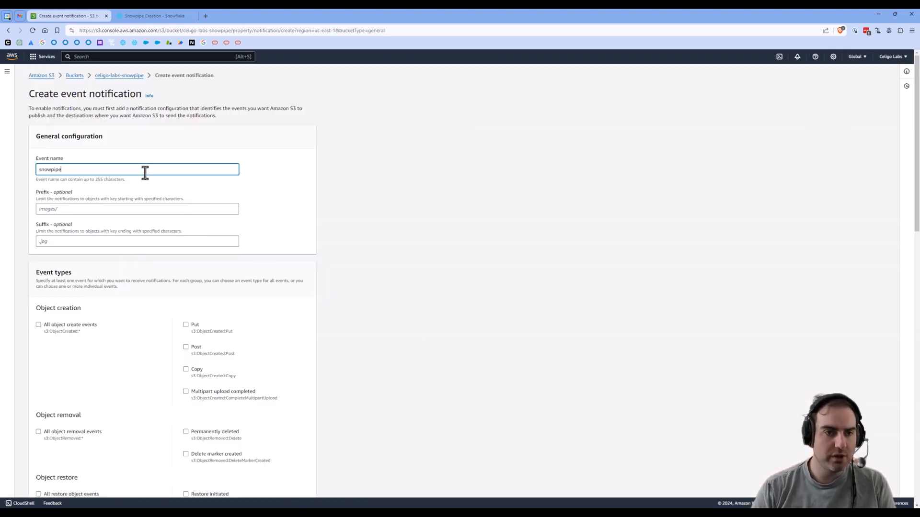
scroll(145, 172, "down", 2)
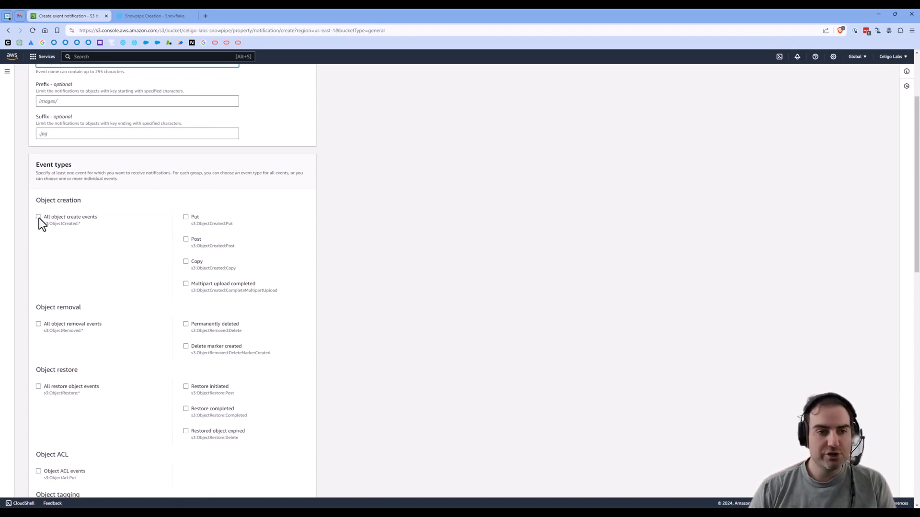
left_click(39, 217)
Set the notification's destination to an SQS queue specified by ARN, paste the copied notification channel ARN, and save the changes
scroll(129, 260, "down", 11)
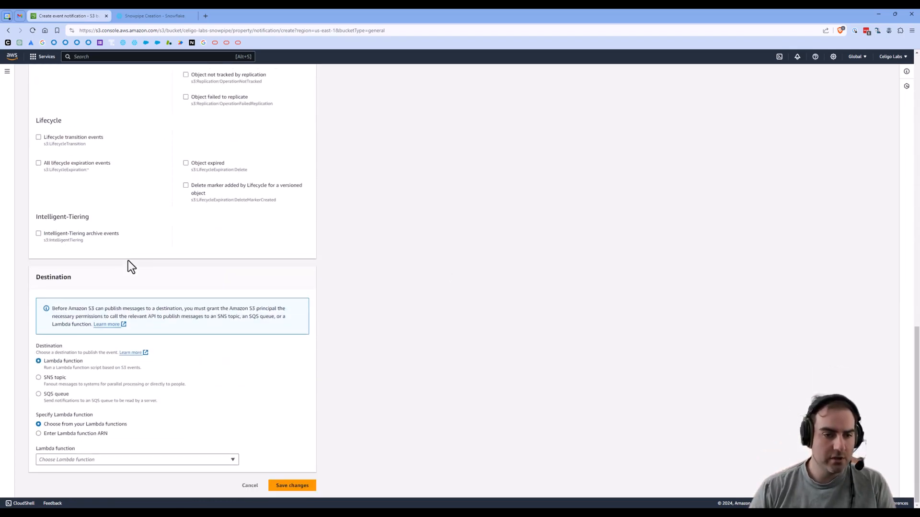
left_click(38, 394)
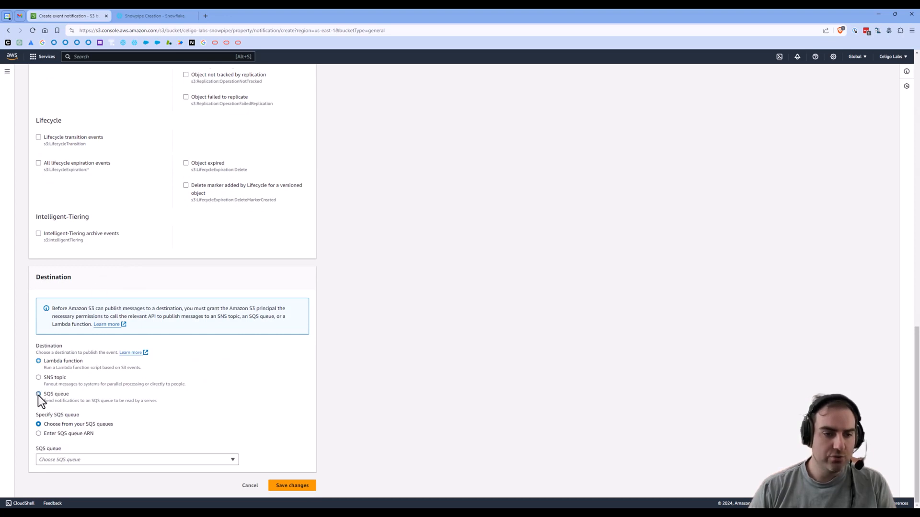
left_click(39, 434)
left_click(66, 461)
key("ctrl+v")
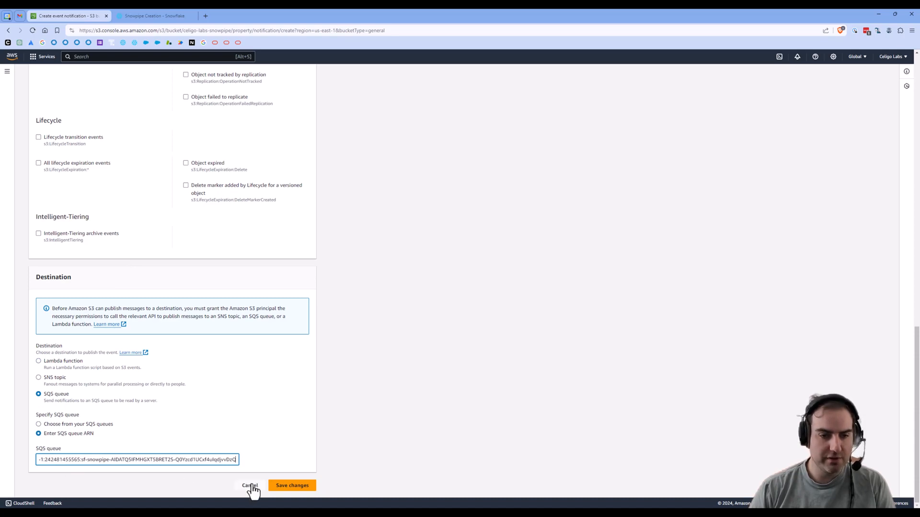
left_click(291, 486)
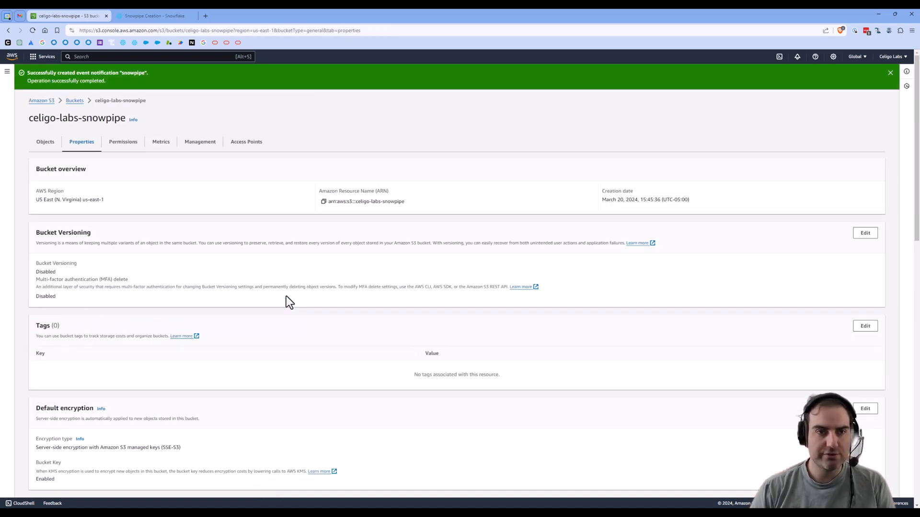
Switch to the Snowflake worksheet and run only the select * query on celigo_labs.public.snowpipe_table
left_click(143, 17)
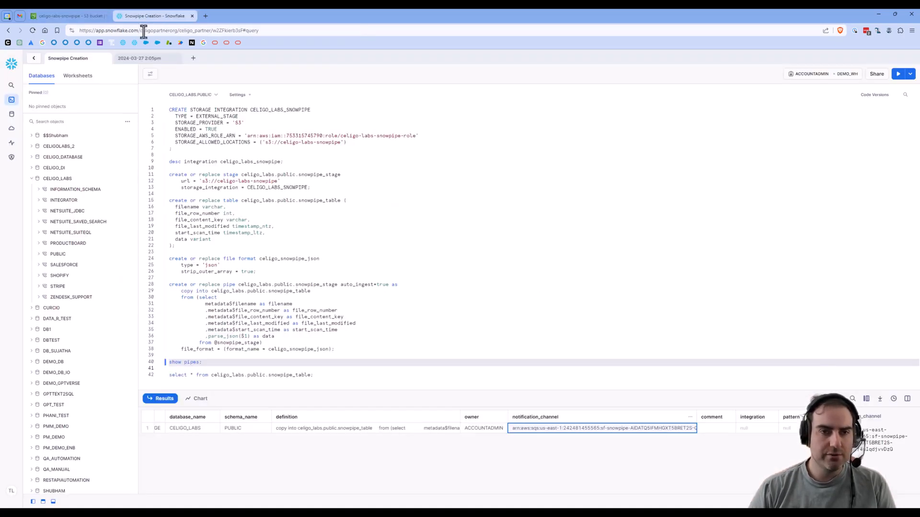
triple_click(264, 374)
key("ctrl+Return")
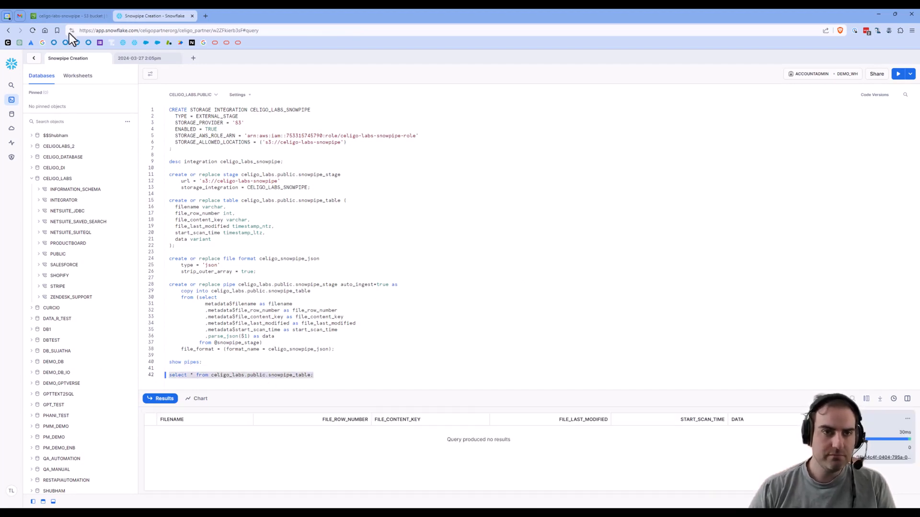
Switch to the S3 bucket's objects, permanently delete sample.json, and upload the local sample.json file to celigo-labs-snowpipe again
left_click(67, 16)
left_click(48, 143)
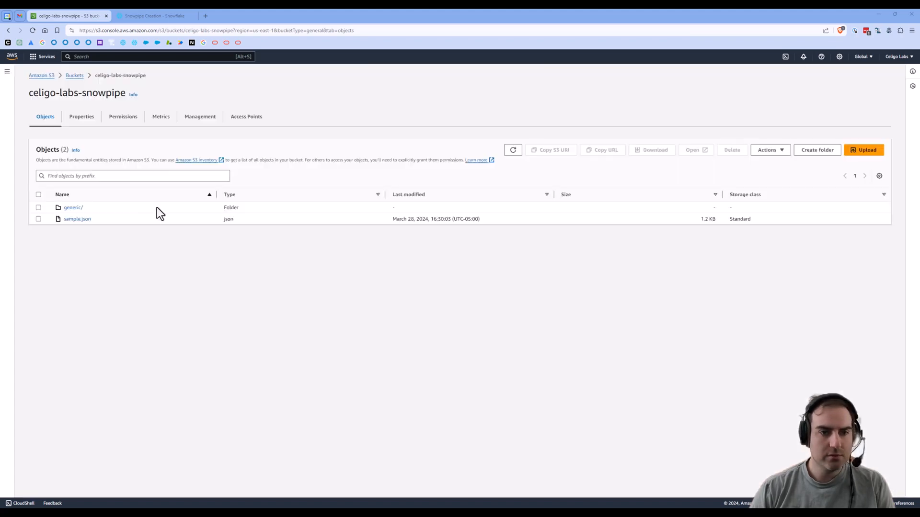
left_click(39, 219)
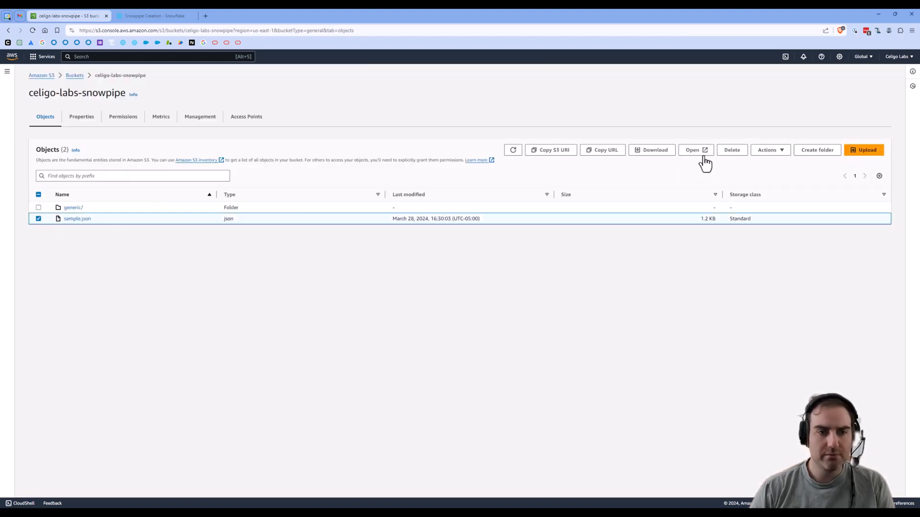
left_click(733, 152)
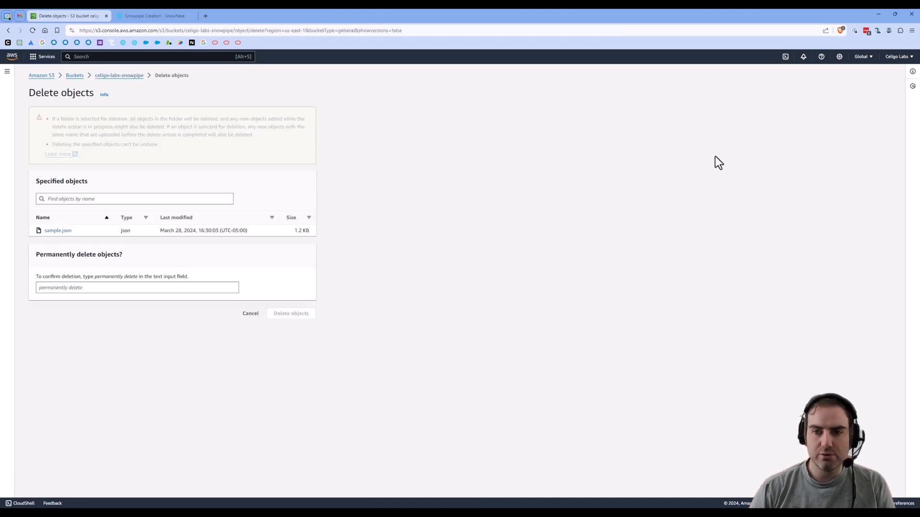
left_click(124, 289)
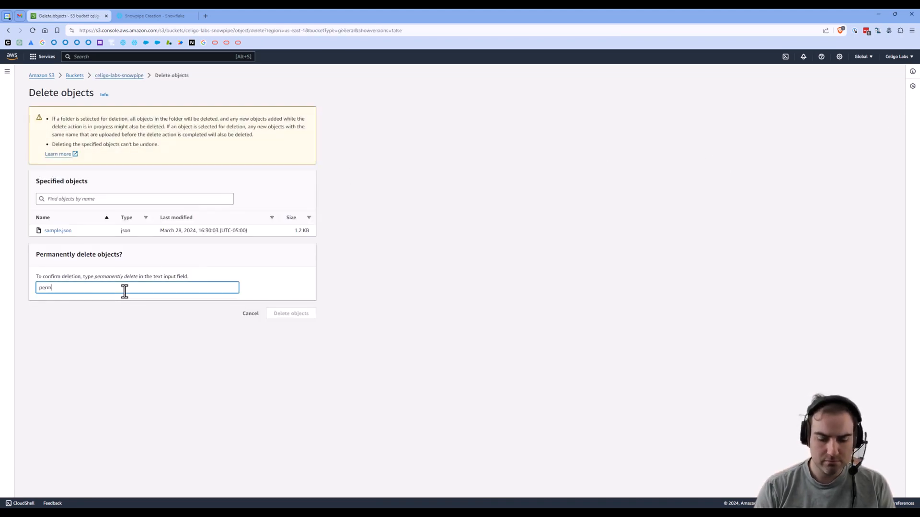
type("permanently dele")
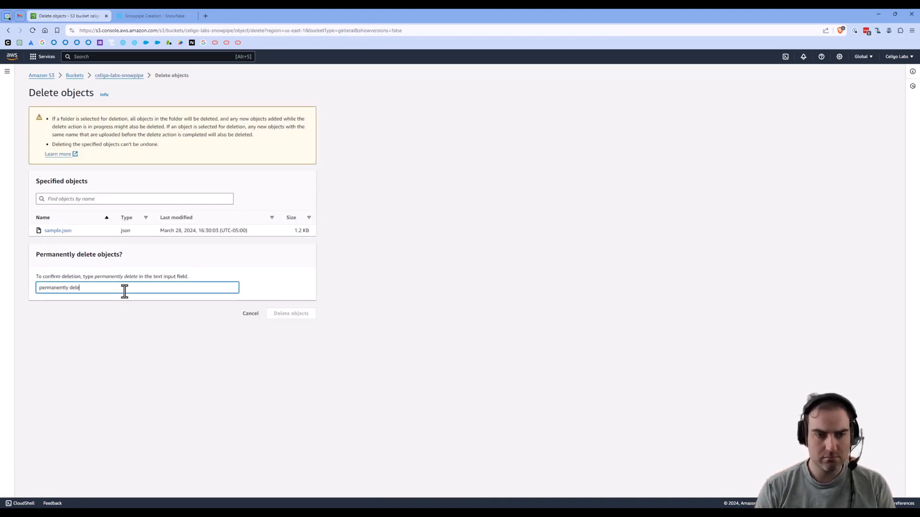
type("te")
left_click(283, 314)
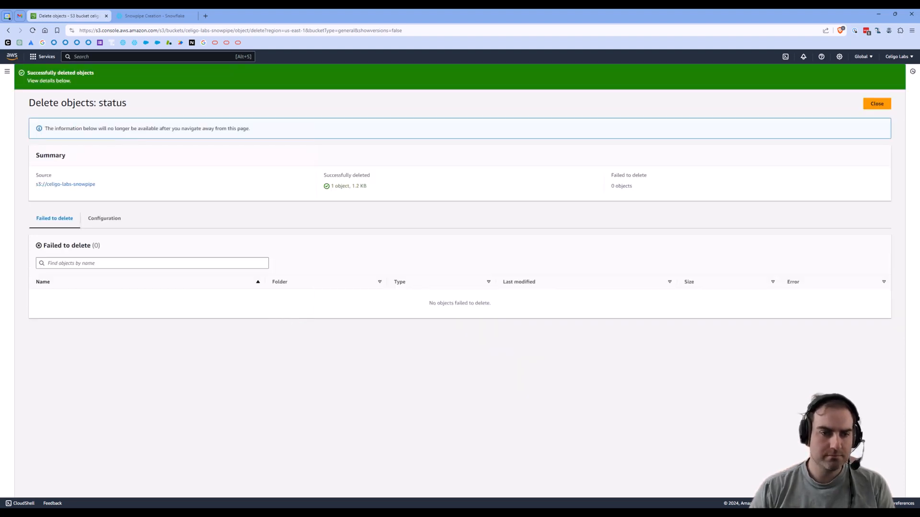
left_click(880, 105)
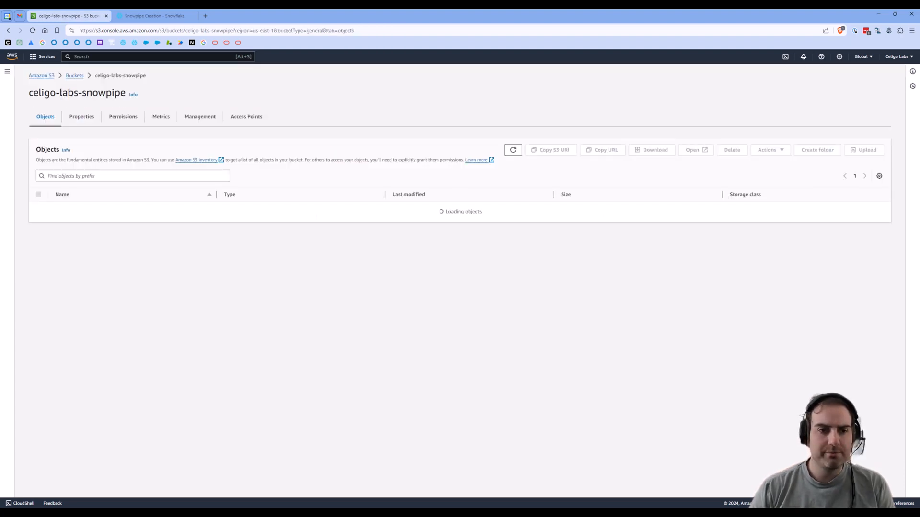
left_click_drag(3, 268, 127, 215)
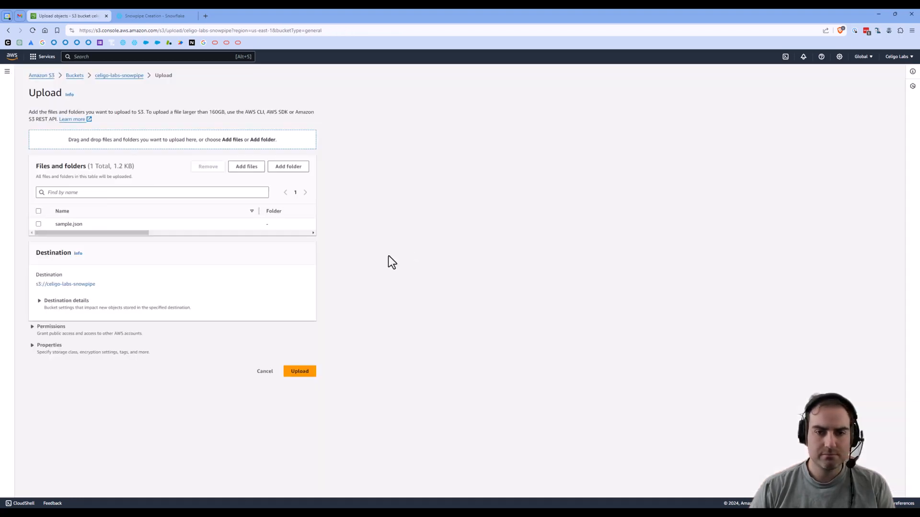
left_click(309, 372)
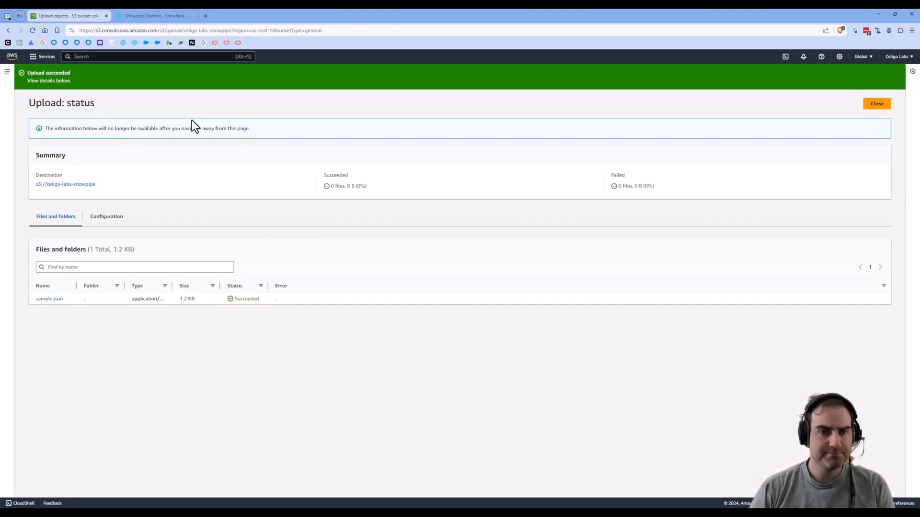
Switch back to Snowflake and rerun the select * query on snowpipe_table until it returns the uploaded file's rows
left_click(159, 18)
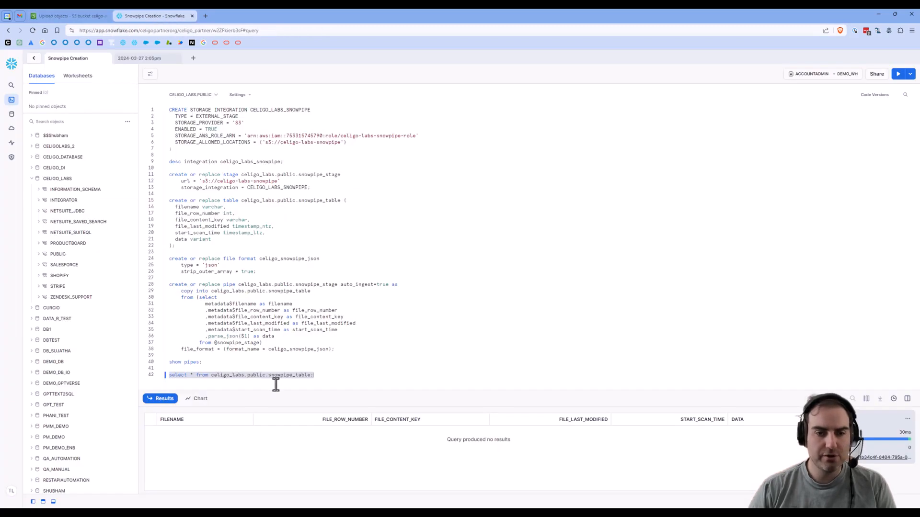
triple_click(279, 374)
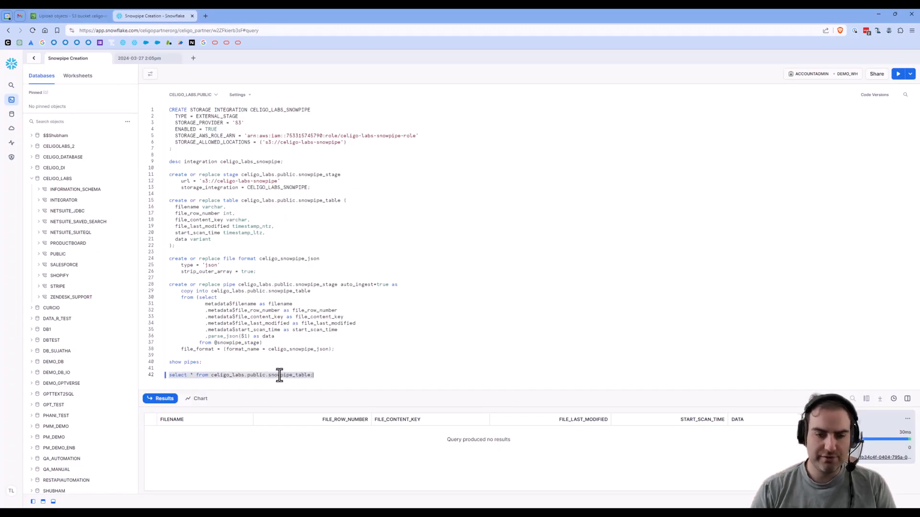
key("ctrl+Return")
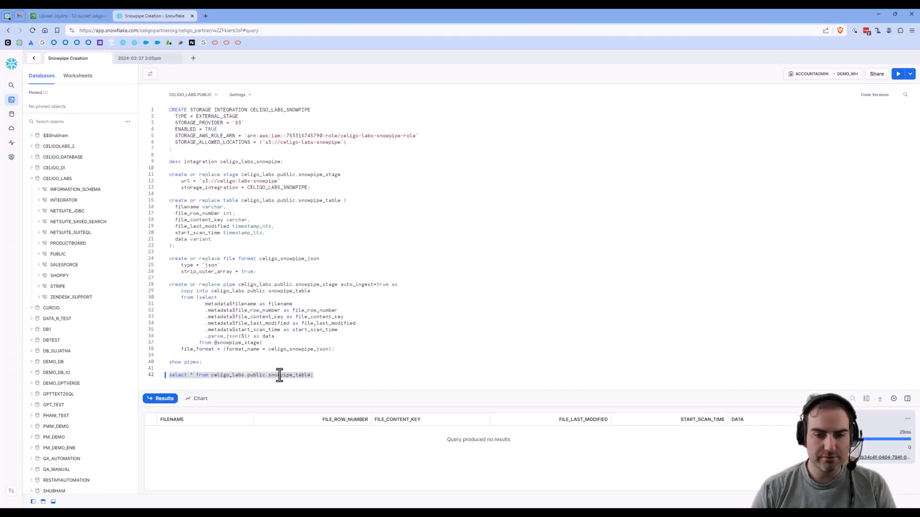
key("ctrl+Return")
key("ctrl+Return")
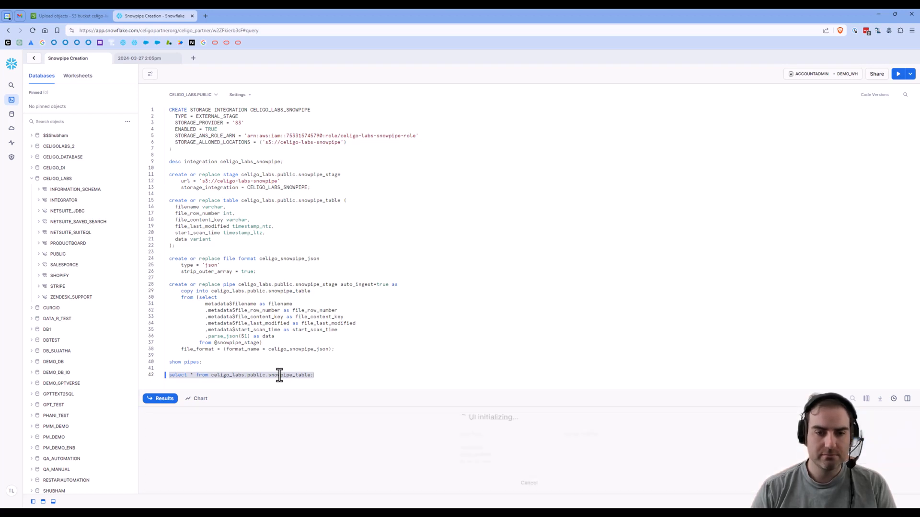
key("ctrl+Return")
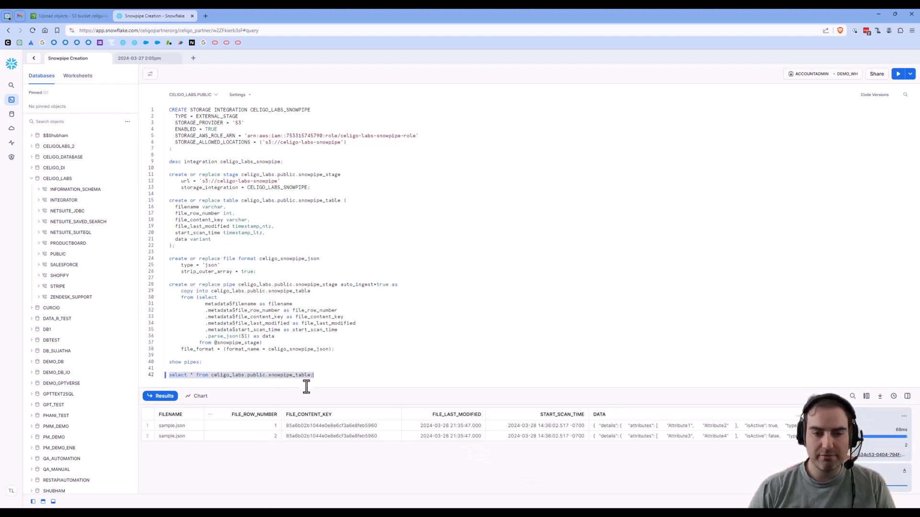
Inspect the JSON stored in the DATA column of the sample.json rows in the query results
left_click(625, 423)
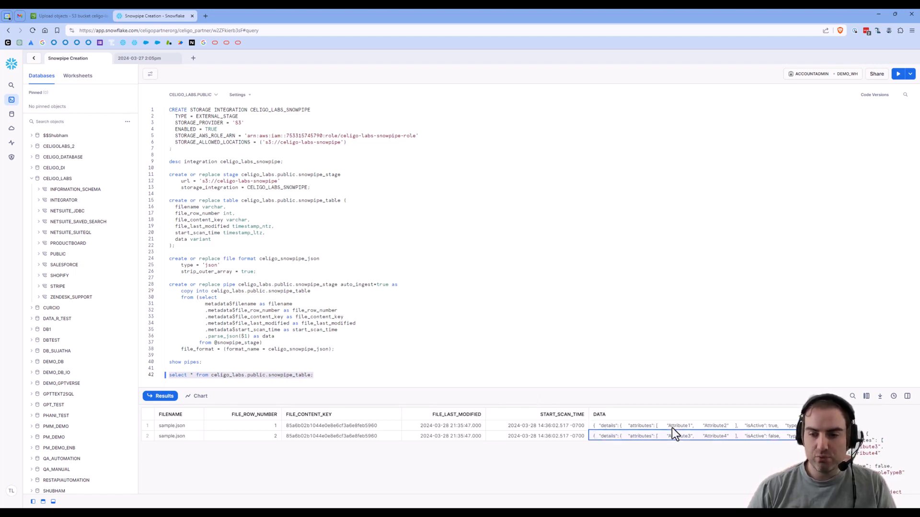
left_click_drag(799, 422, 743, 287)
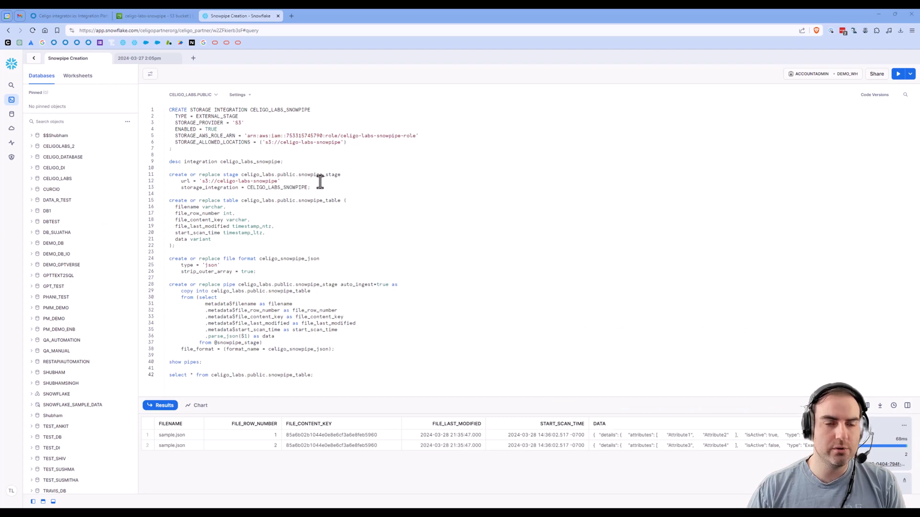
Switch to Celigo, run the Shopify to S3 flow, and refresh the object list of the celigo-labs-snowpipe bucket in S3
left_click(58, 16)
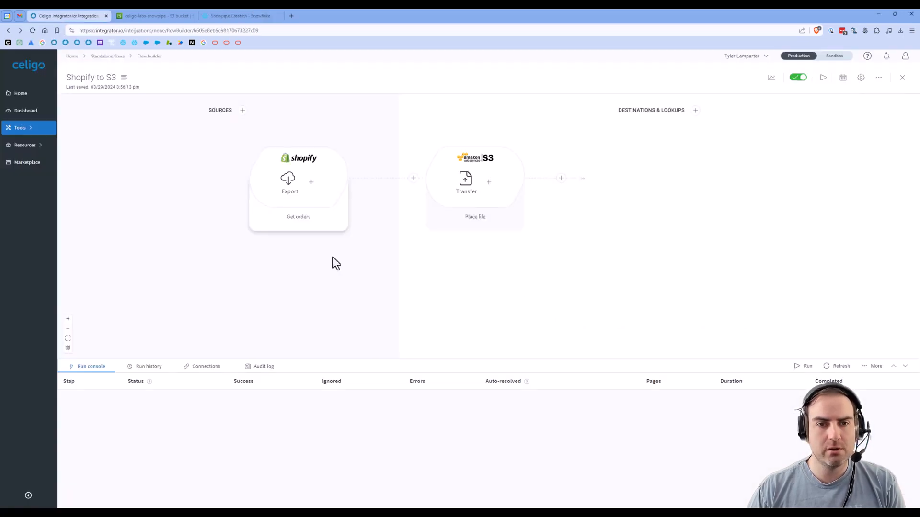
left_click(822, 79)
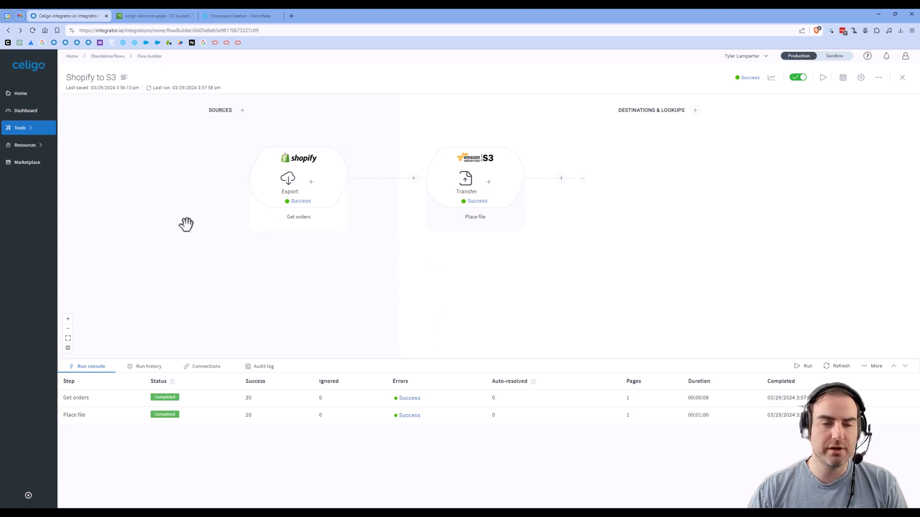
left_click(147, 16)
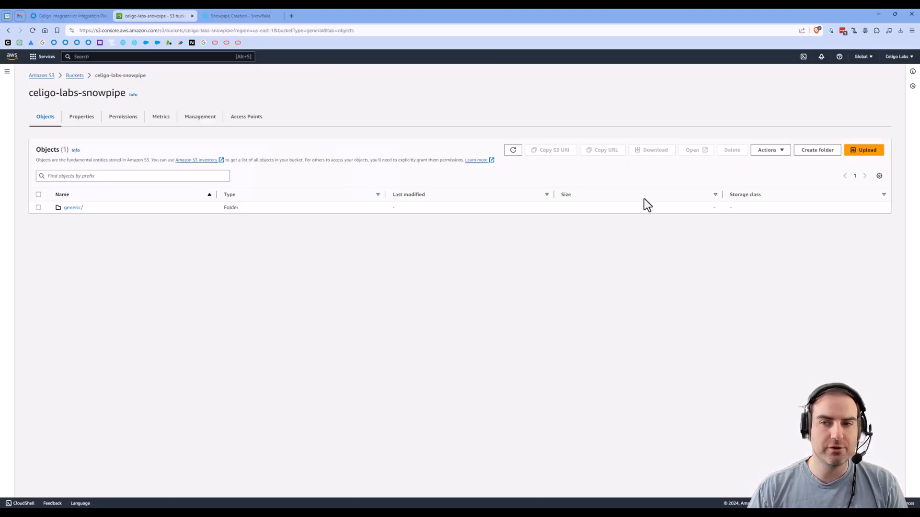
left_click(512, 151)
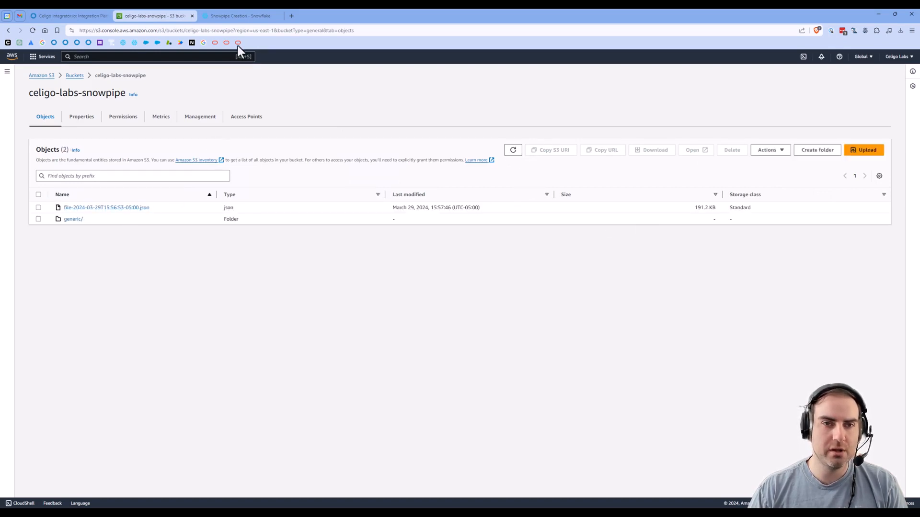
Switch to Snowflake, rerun only the select * query on celigo_labs.public.snowpipe_table, and review the returned rows in an enlarged results area
left_click(235, 18)
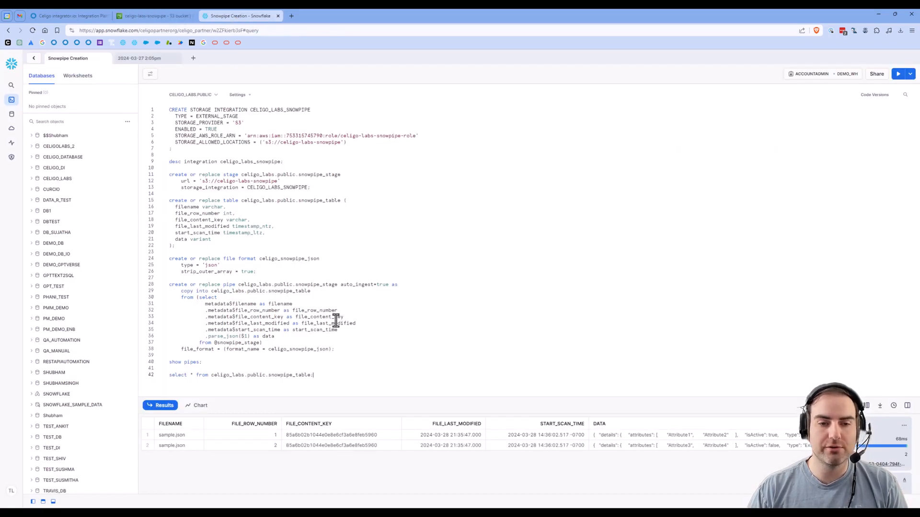
left_click(317, 375)
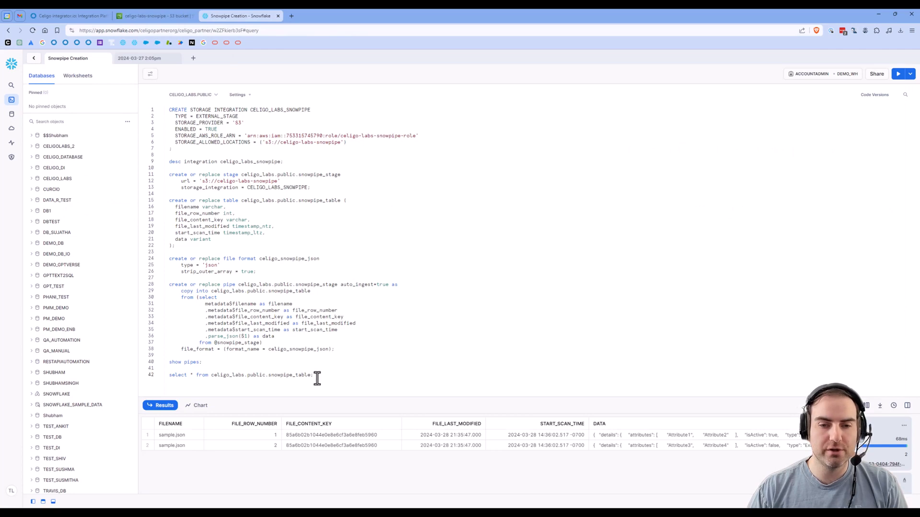
left_click(164, 381, "shift")
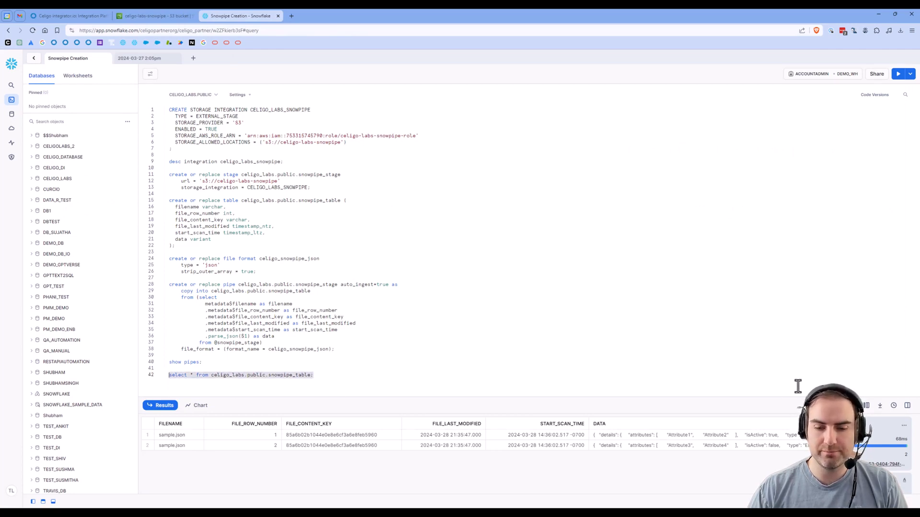
key("ctrl+Return")
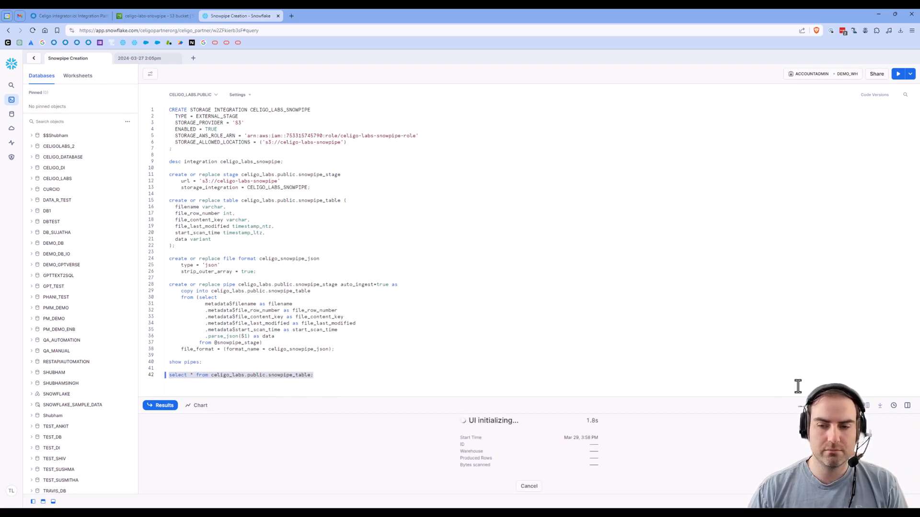
left_click_drag(673, 405, 661, 267)
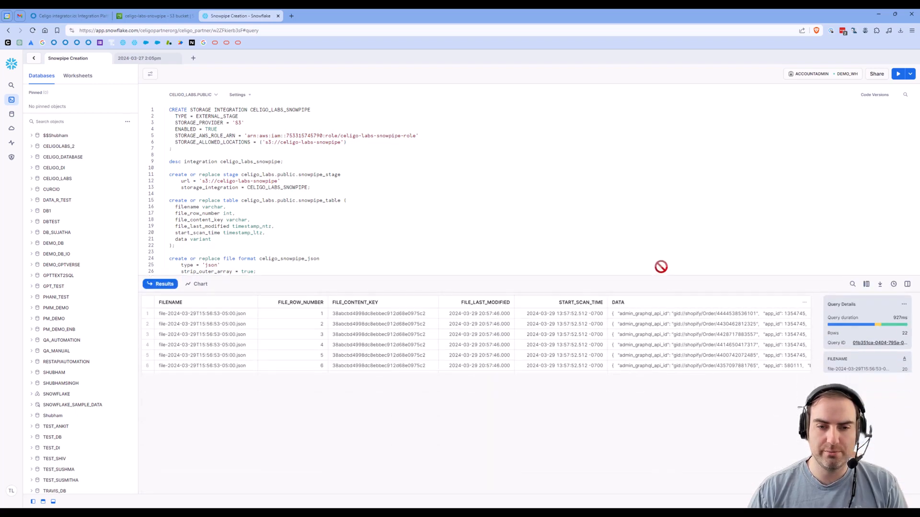
scroll(556, 344, "down", 2)
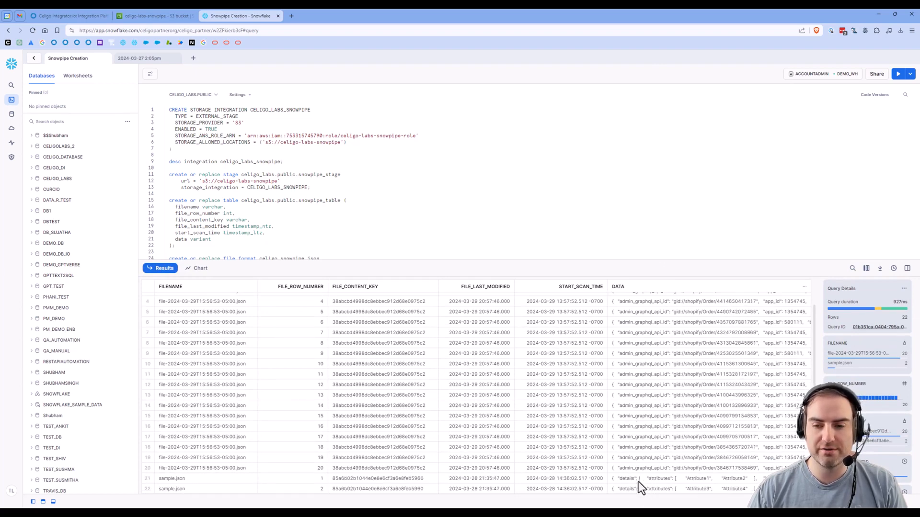
scroll(623, 455, "up", 2)
Open the first row's DATA value in a widened detail view and read through the Shopify order JSON down to its line items
left_click(645, 298)
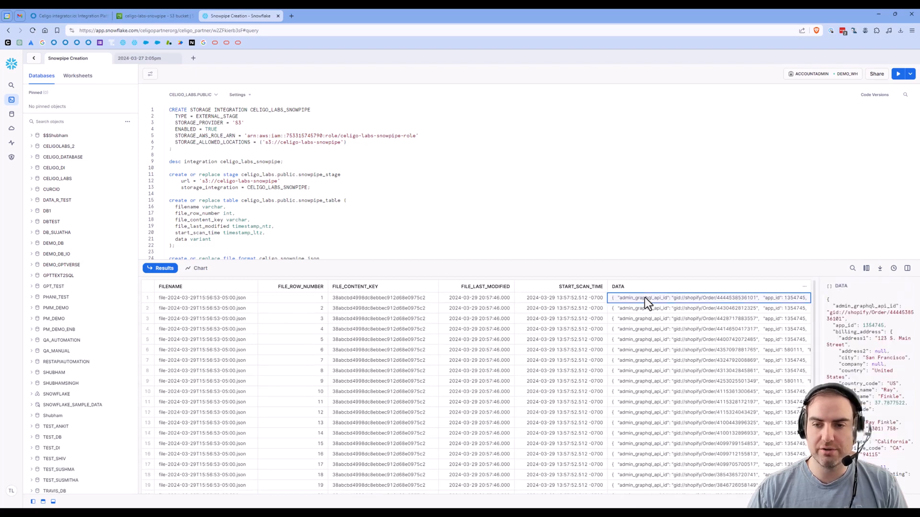
left_click_drag(814, 302, 714, 307)
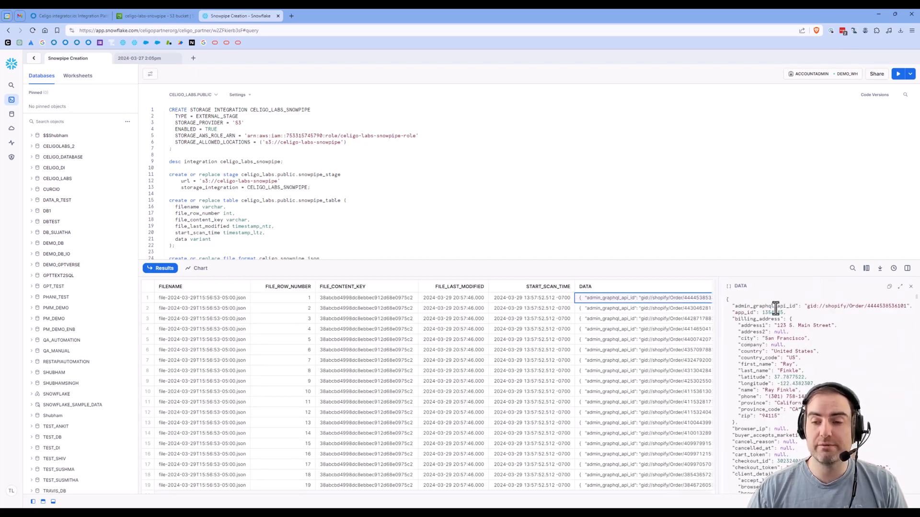
left_click(899, 286)
scroll(499, 390, "down", 10)
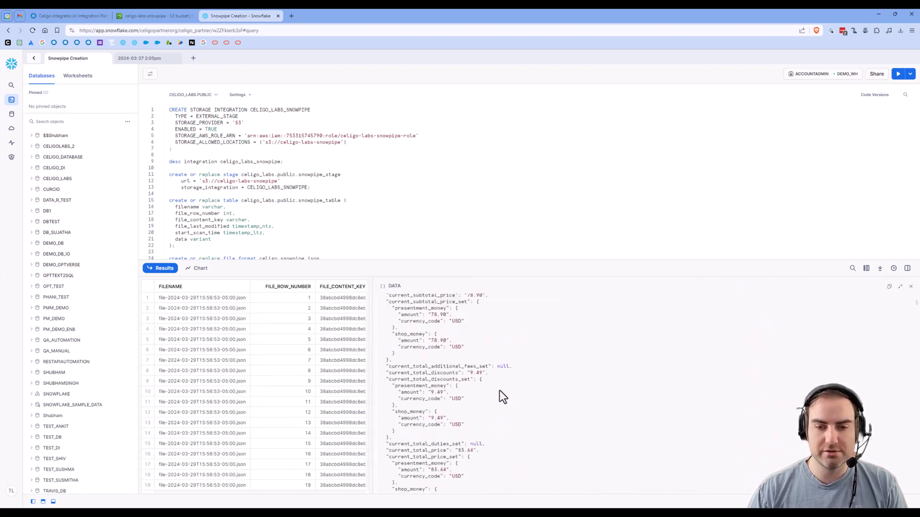
scroll(508, 401, "down", 10)
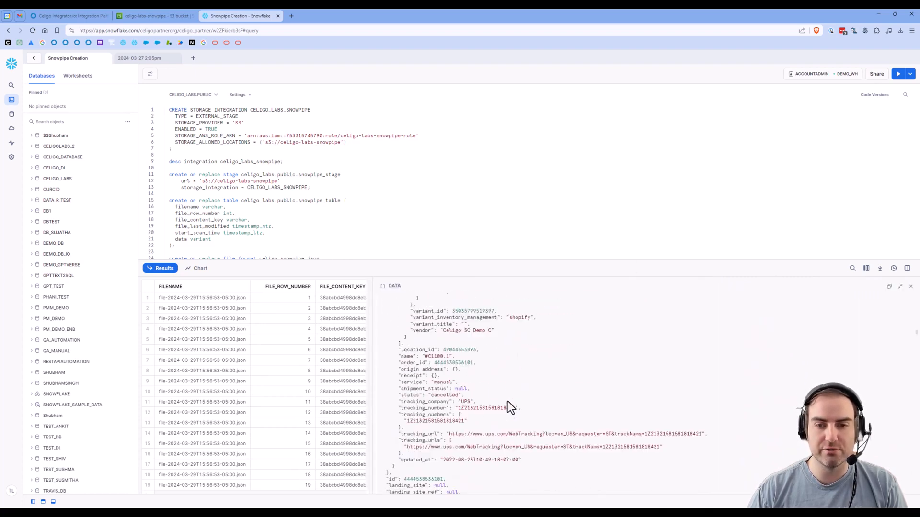
scroll(507, 396, "up", 5)
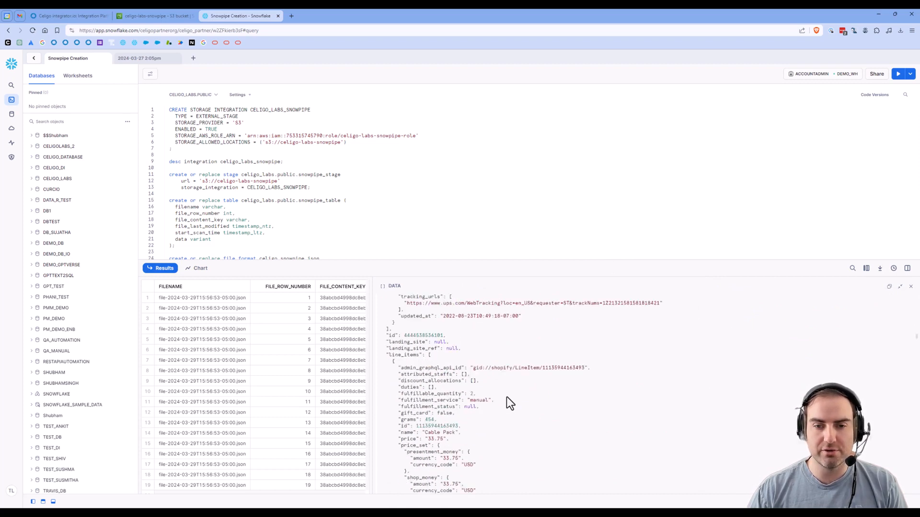